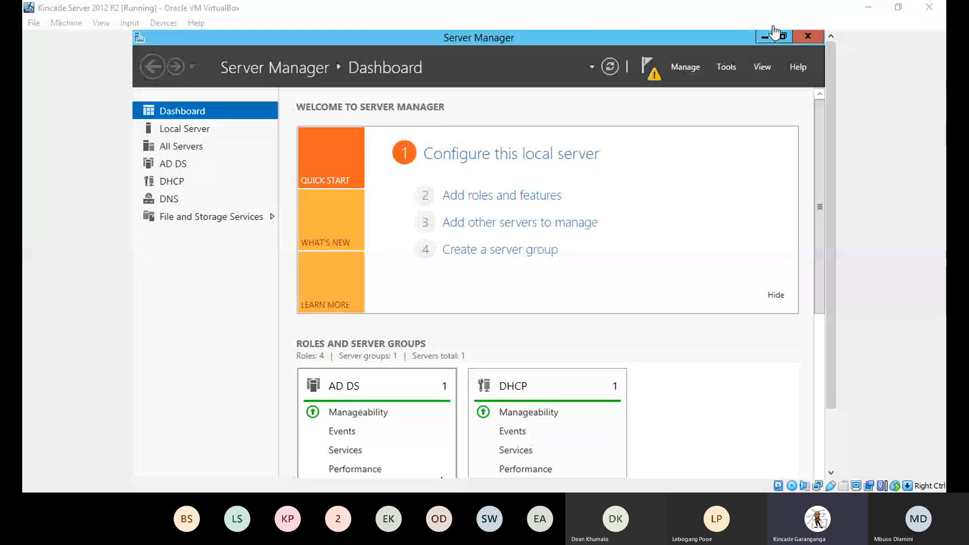
Step: Launch the DHCP Post-Install configuration wizard from the Server Manager notifications flag
left_click(591, 474)
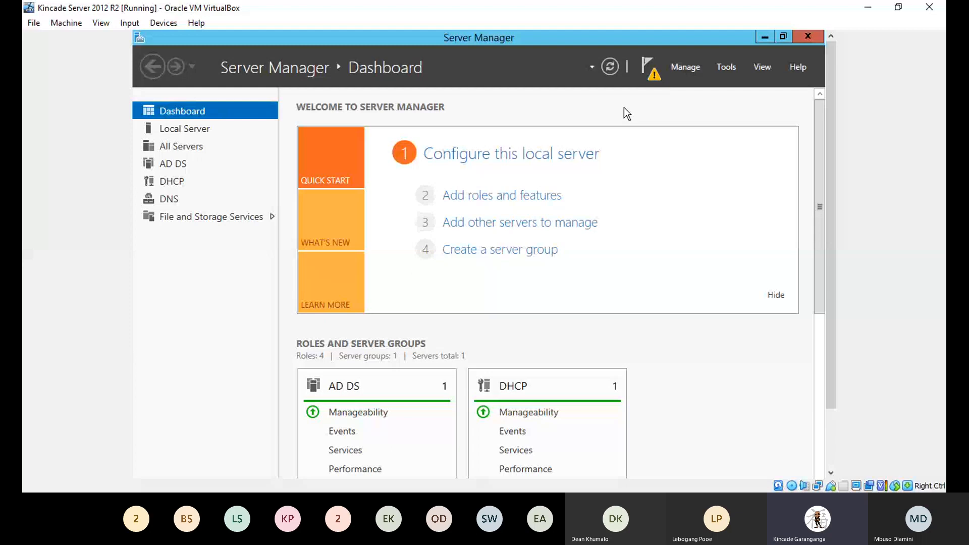
left_click(652, 75)
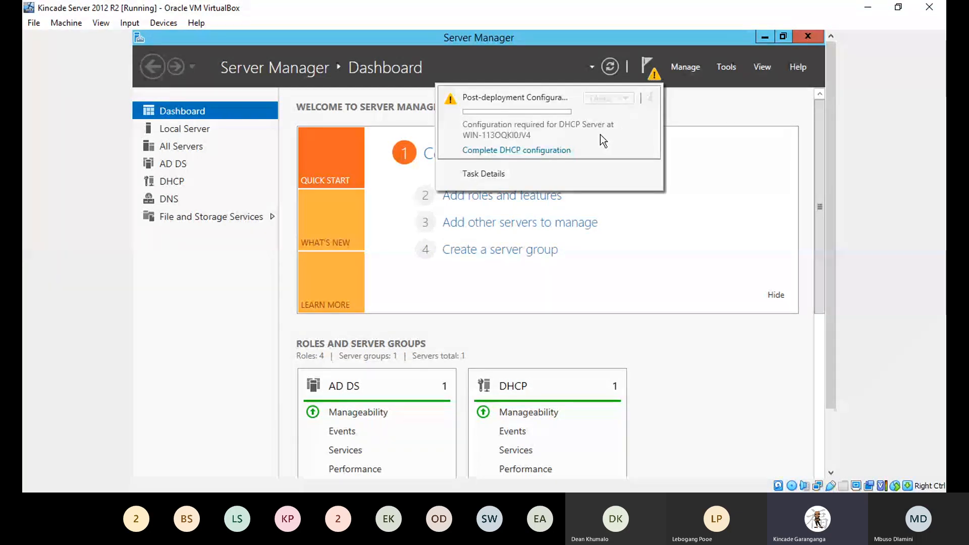
left_click(506, 151)
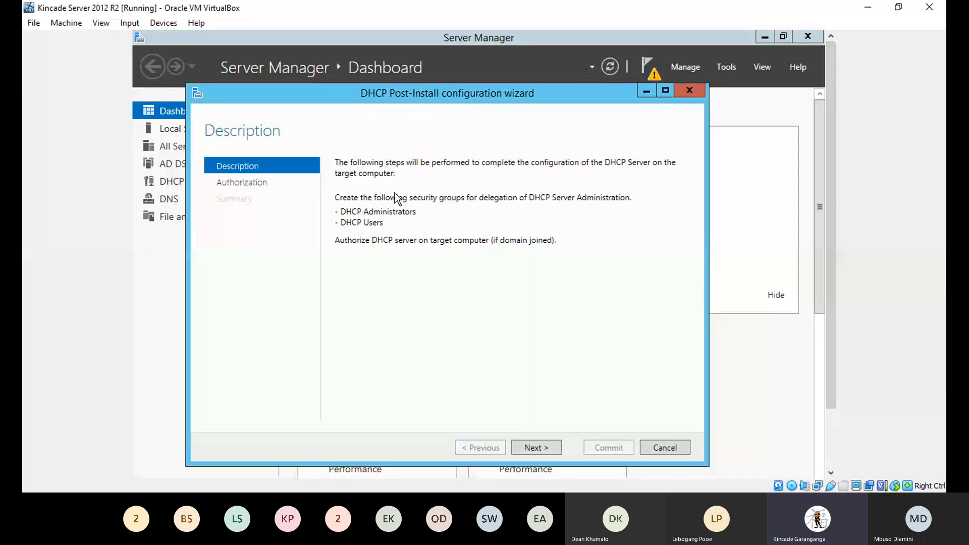
Step: Commit the DHCP post-install configuration with the Administrator credentials and close the wizard
left_click(542, 449)
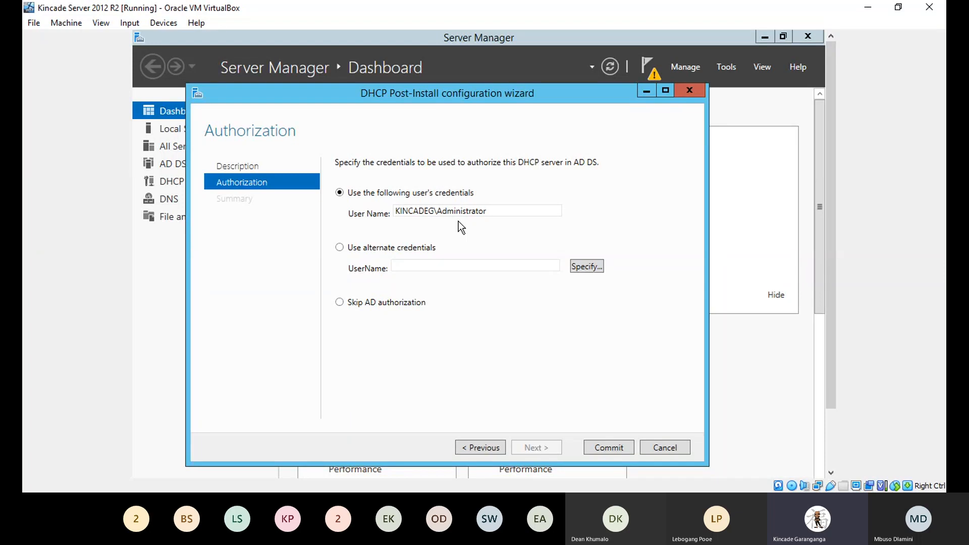
left_click(600, 449)
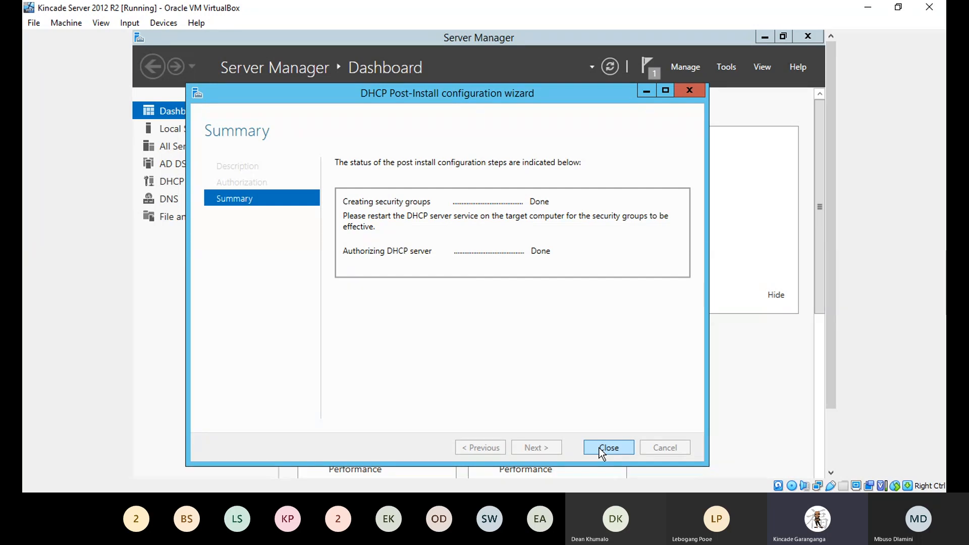
left_click(602, 450)
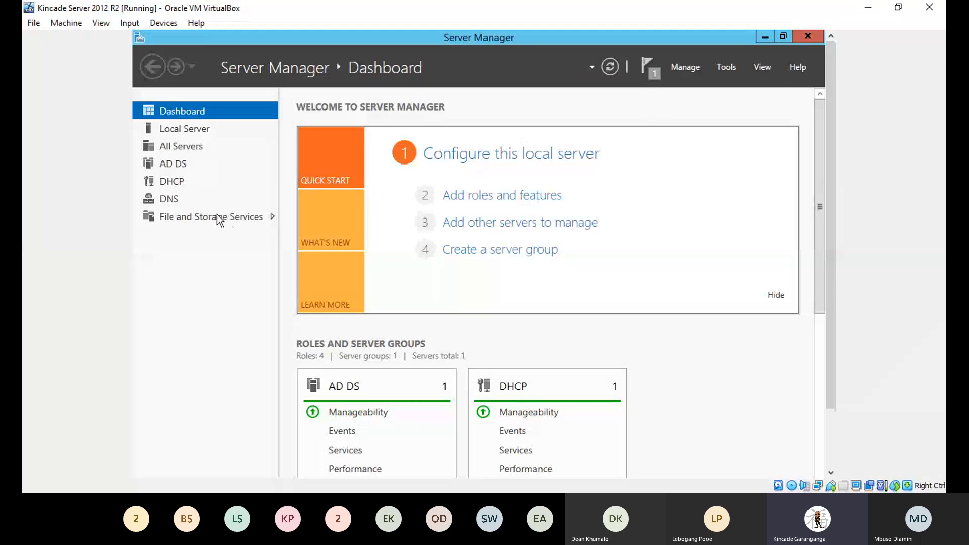
Step: Open DHCP Manager from the local server's row on Server Manager's DHCP page
left_click(175, 184)
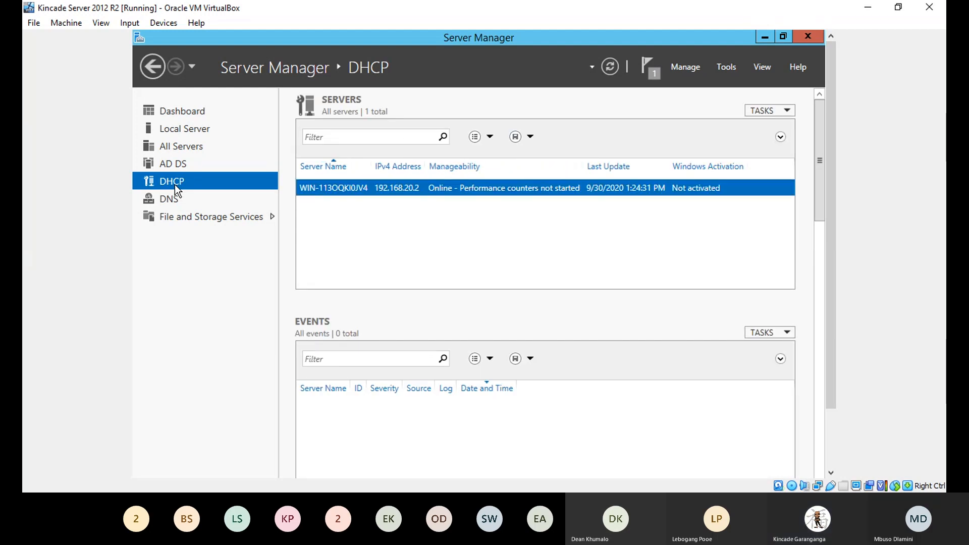
right_click(425, 188)
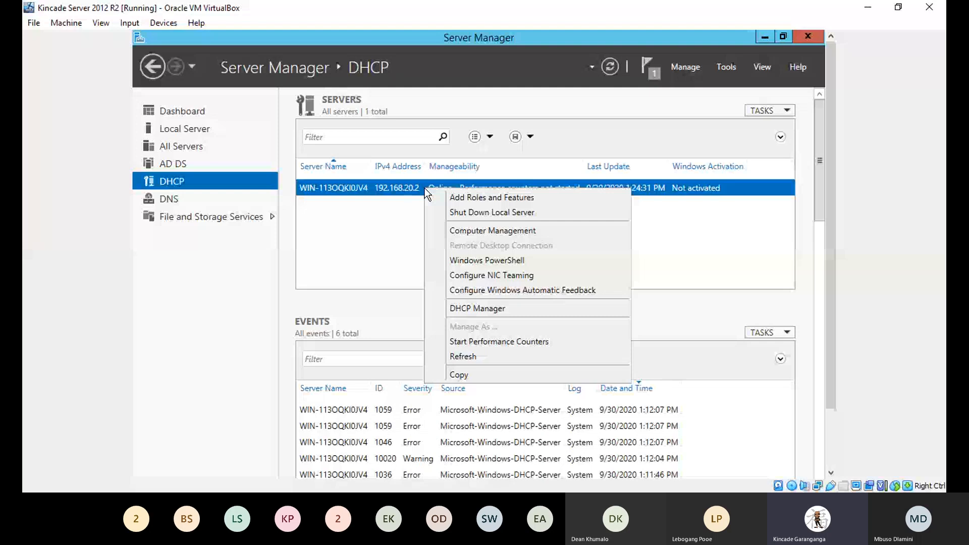
left_click(480, 309)
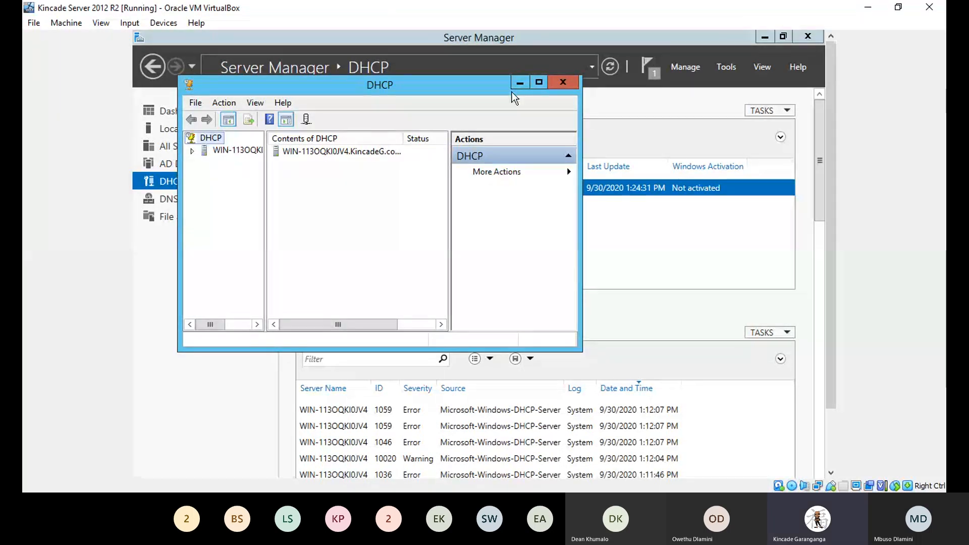
Step: Maximize DHCP Manager, widen the tree pane, and expand the server to show IPv4 and IPv6
left_click(541, 82)
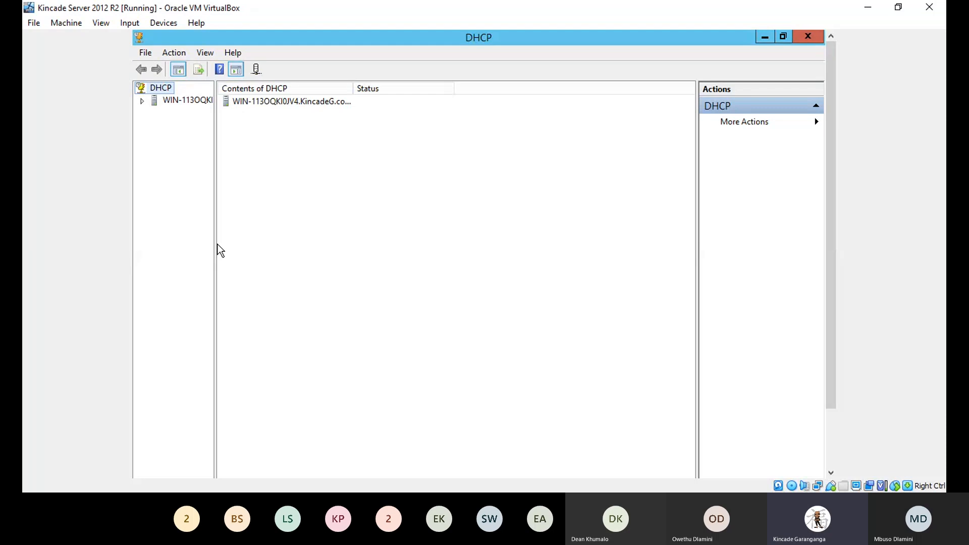
left_click_drag(215, 249, 305, 245)
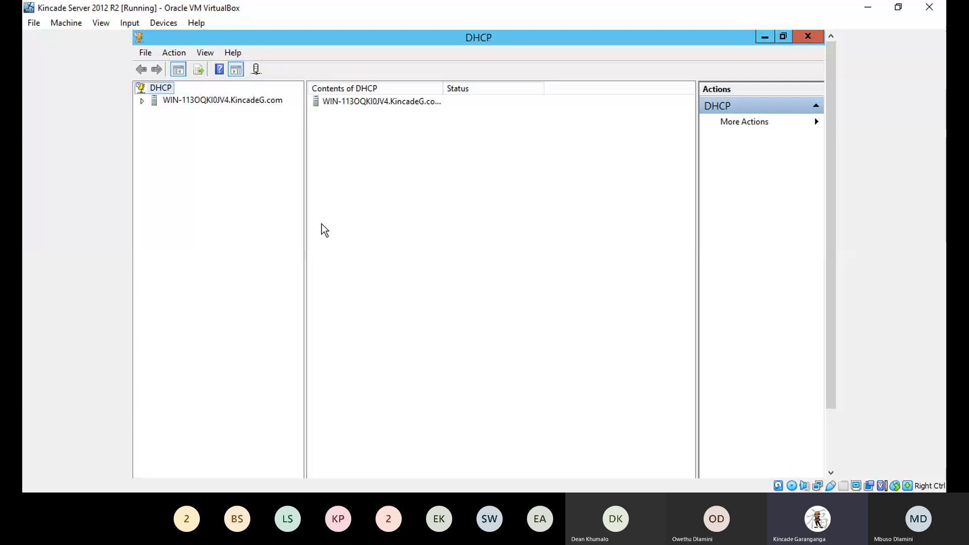
left_click(144, 102)
Step: Expand the IPv4 branch and bring up its context menu for a new scope
left_click(155, 112)
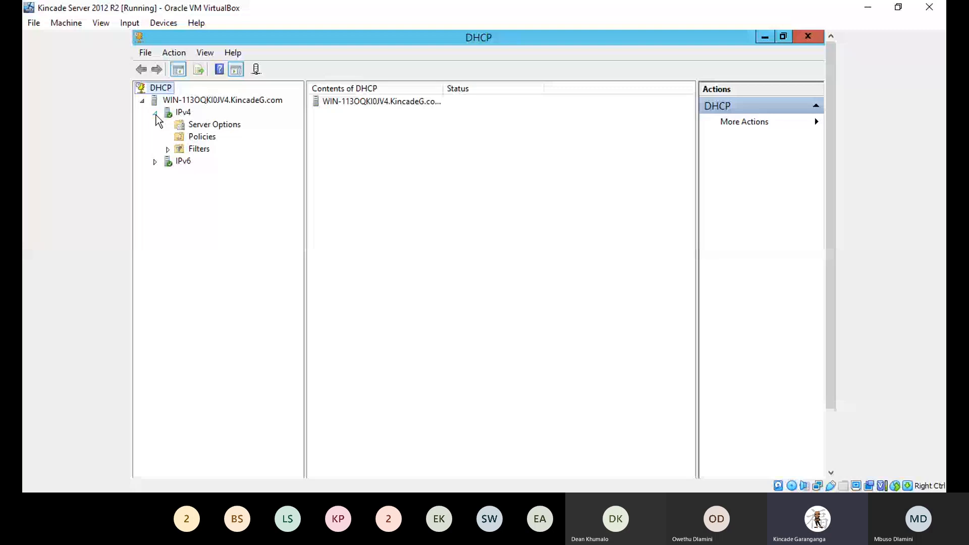
right_click(182, 116)
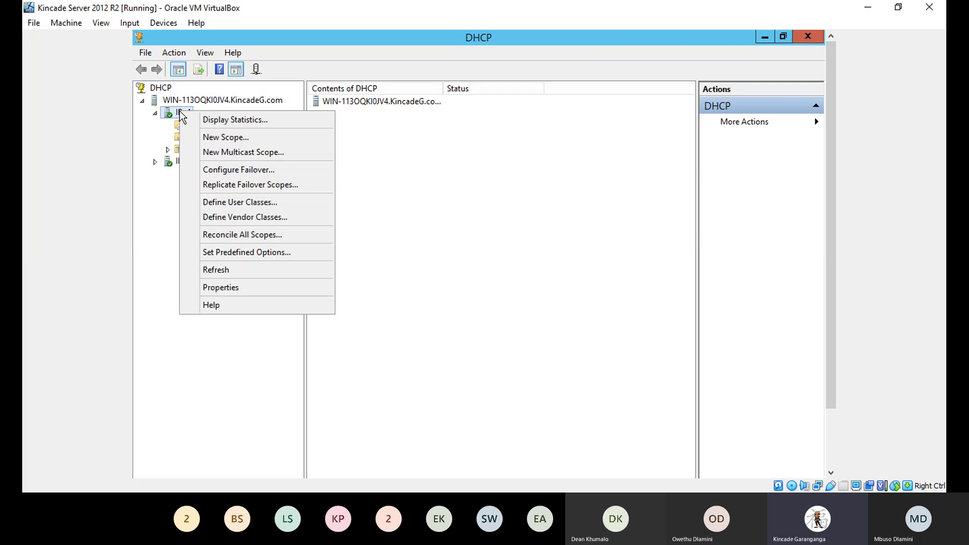
Step: Start the New Scope Wizard and name the scope 'Task 2 Scope'
left_click(241, 139)
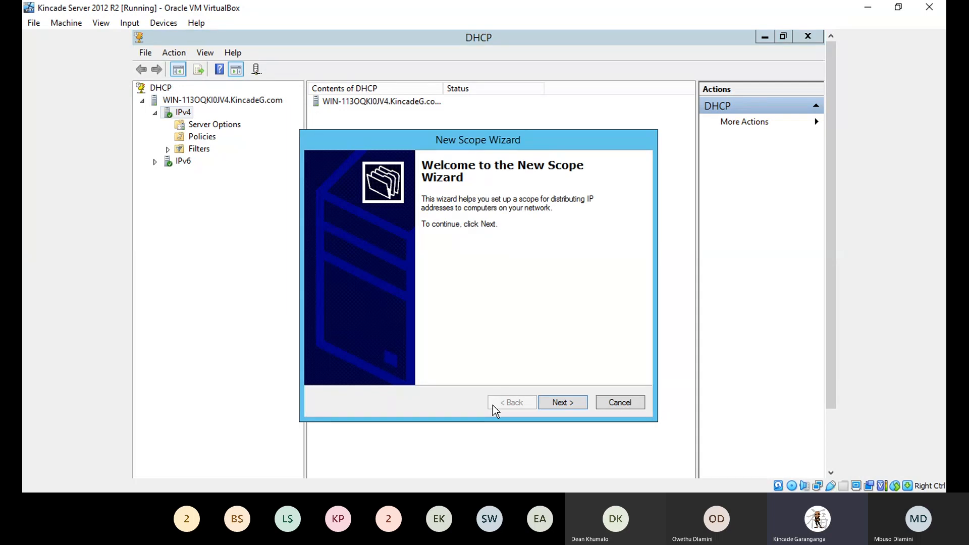
left_click(564, 404)
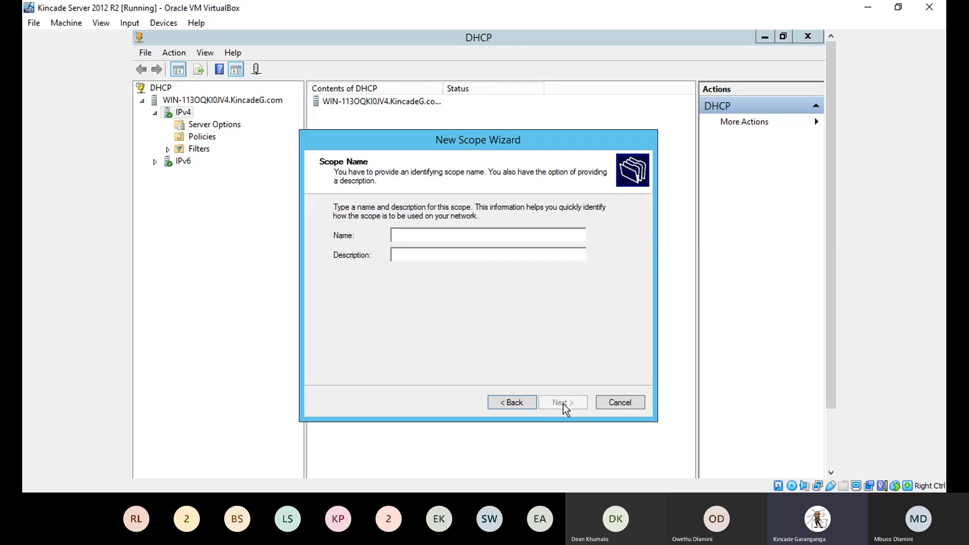
type("Task 2 Scope")
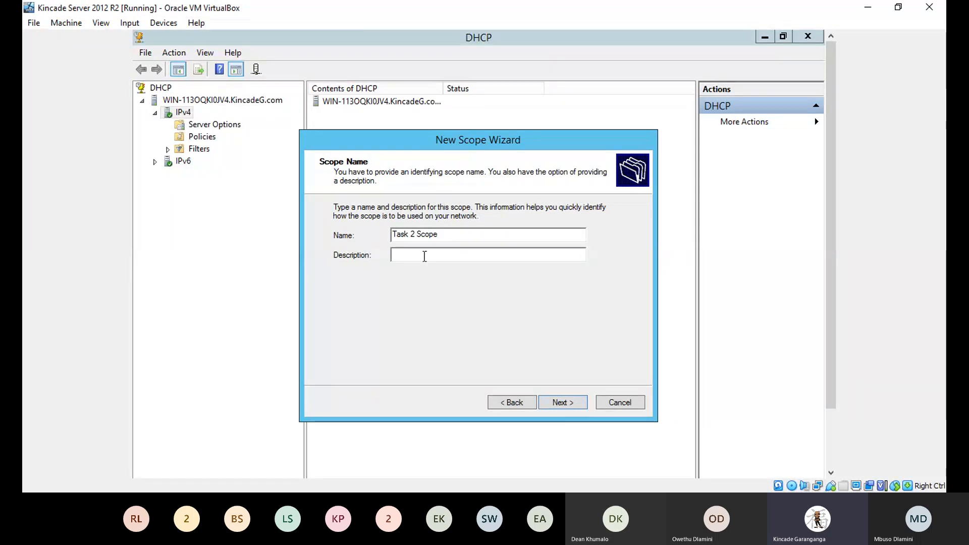
Step: Advance the New Scope Wizard to the IP Address Range page
left_click(568, 401)
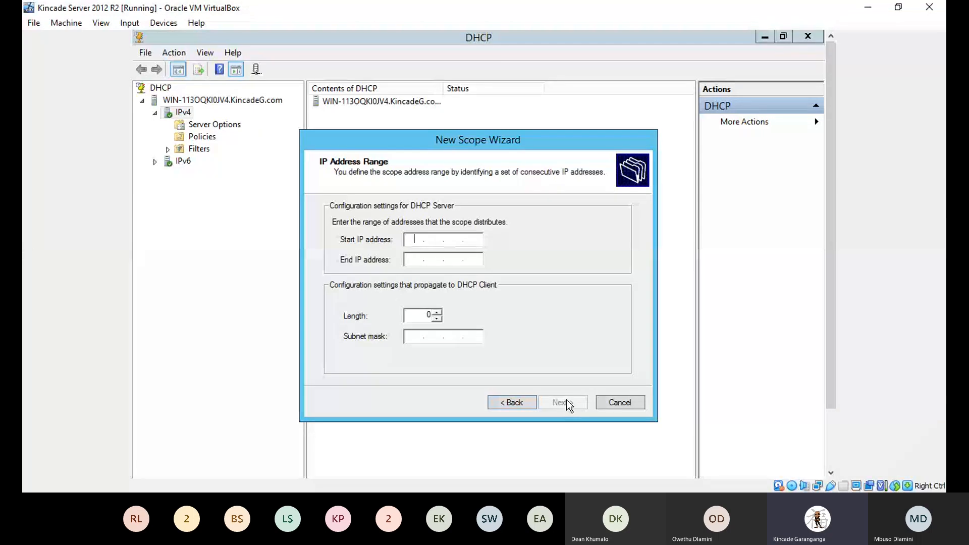
Step: Enter the scope range 192.168.20.10 to 192.168.20.120 with length 24 and mask 255.255.255.0
type("192.")
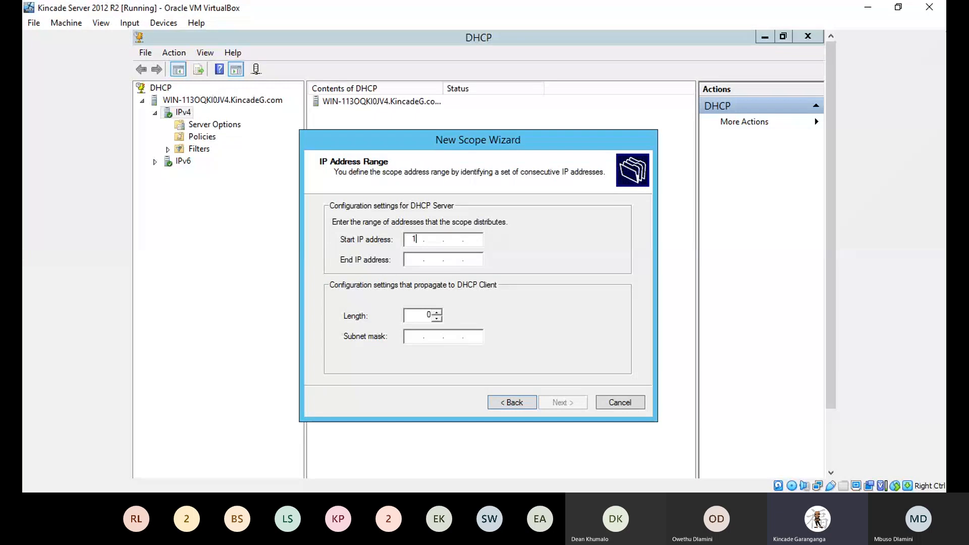
type("168.")
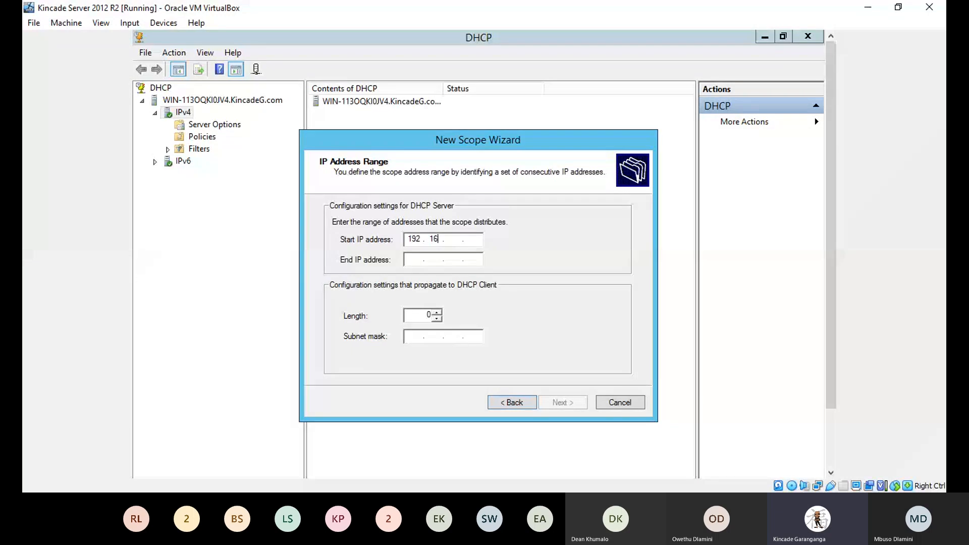
type("20.")
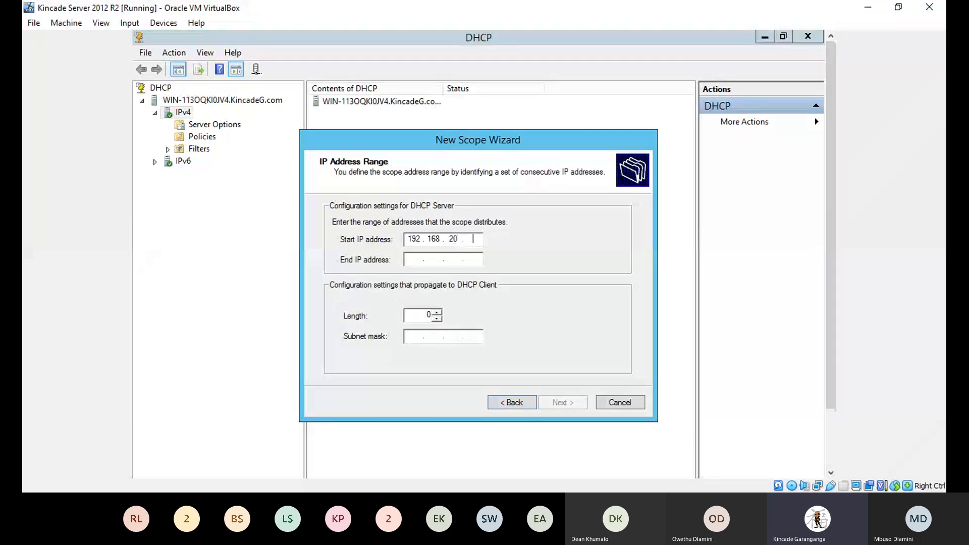
type("10")
key("Tab")
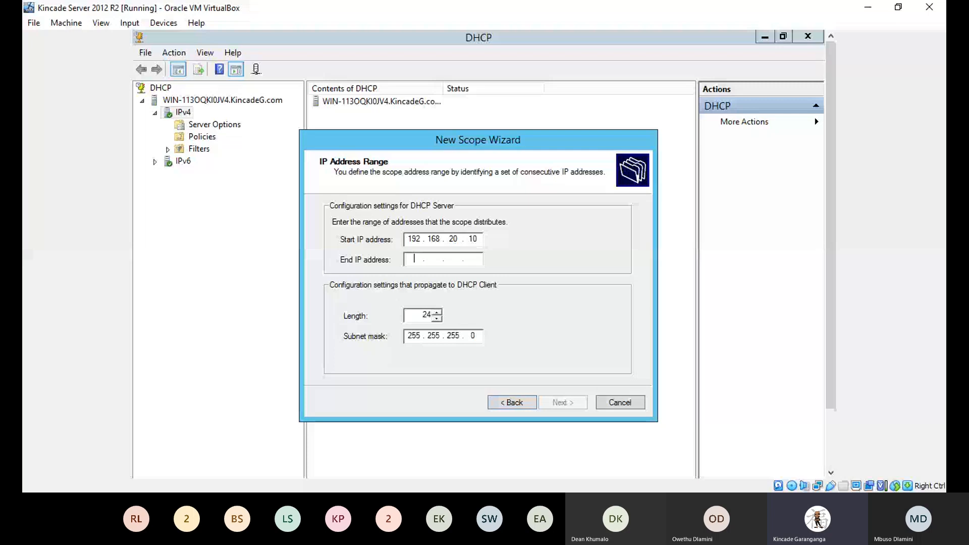
type("1")
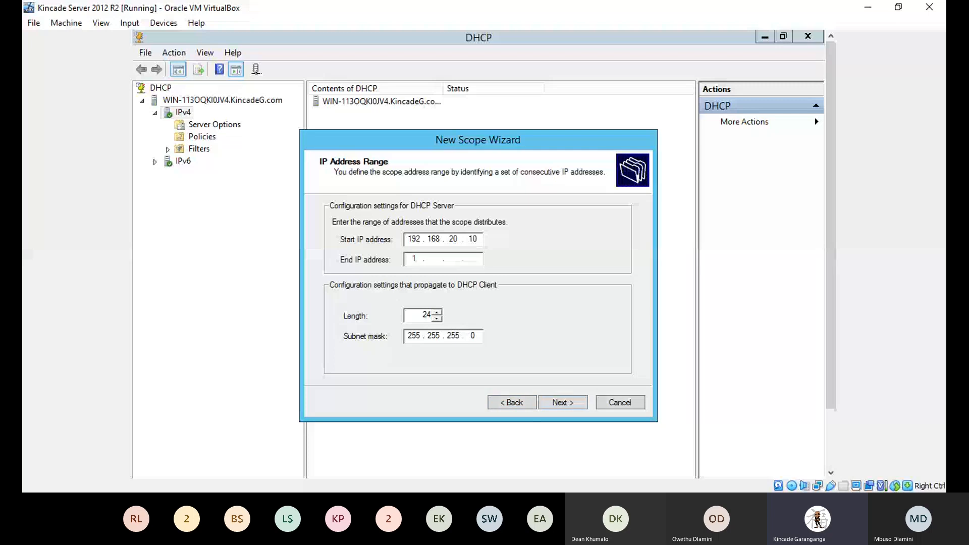
type("92")
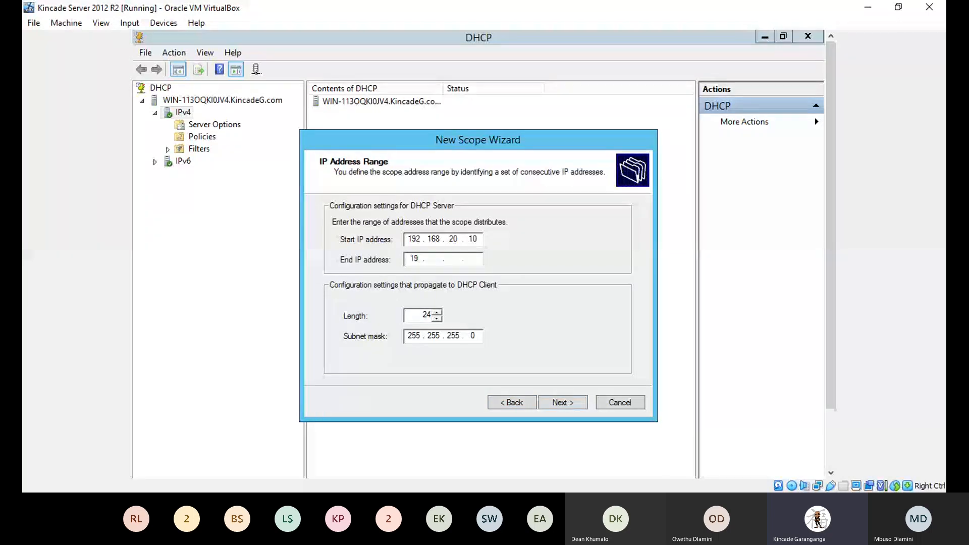
key("Right")
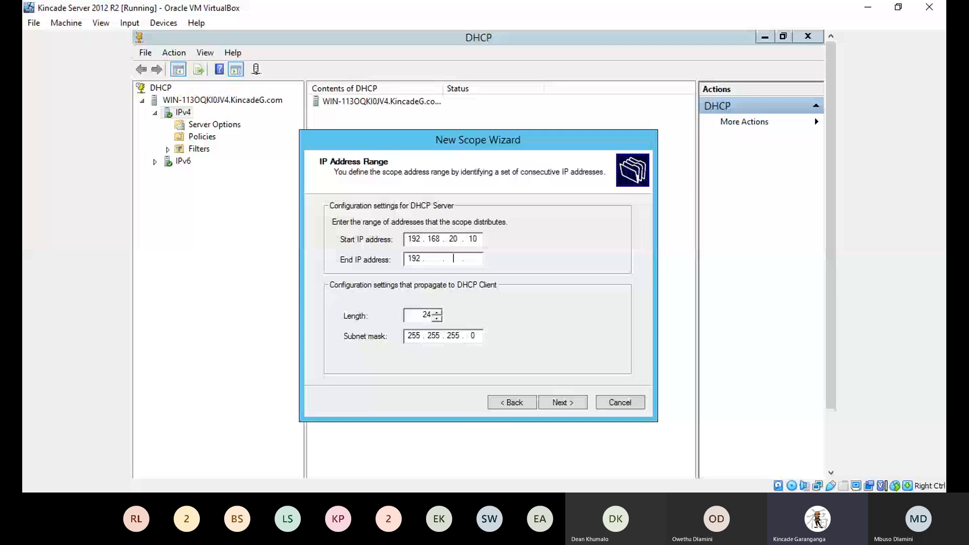
type("168.")
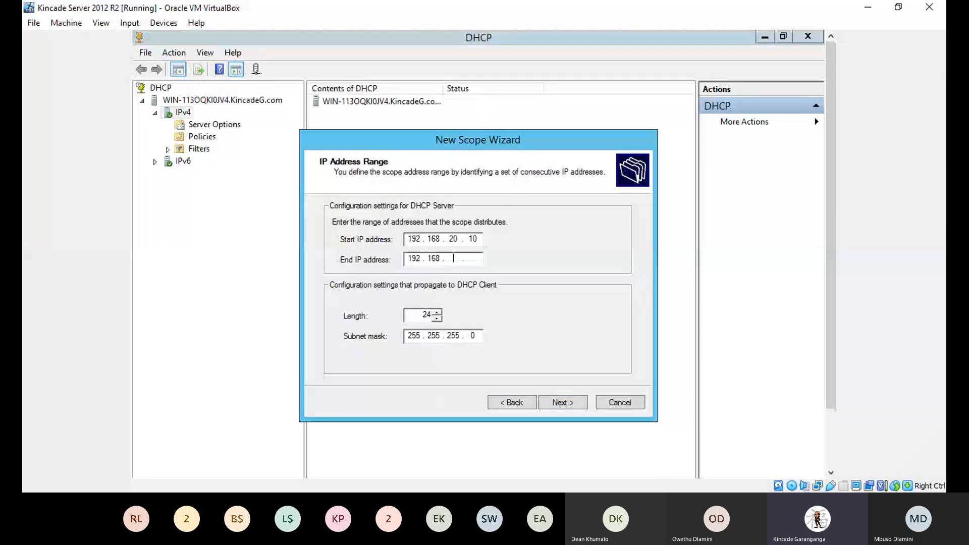
type("20.")
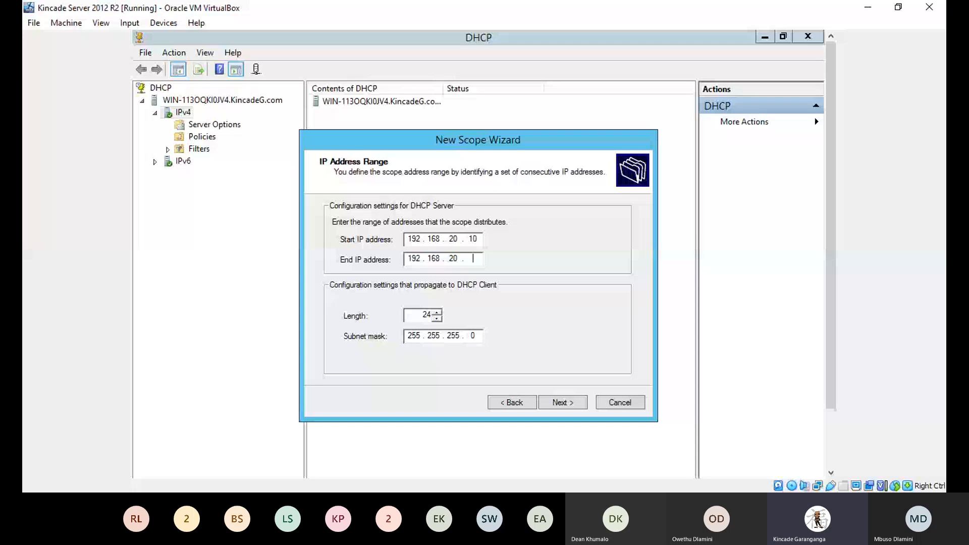
type("120")
Step: Accept the address range and add an exclusion for 192.168.20.10–192.168.20.20
left_click(555, 404)
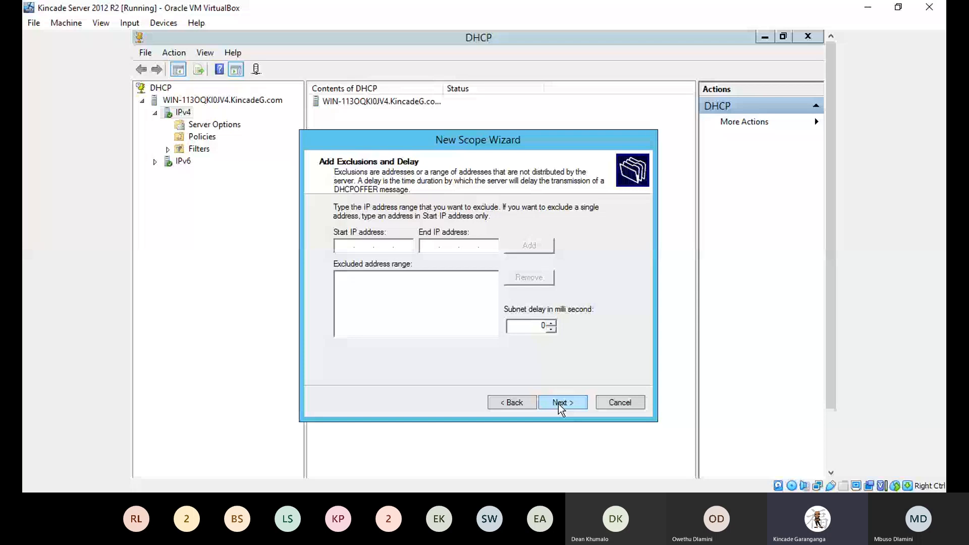
type("192 . 168 . 20 . 10")
left_click(430, 246)
type("192 . 16")
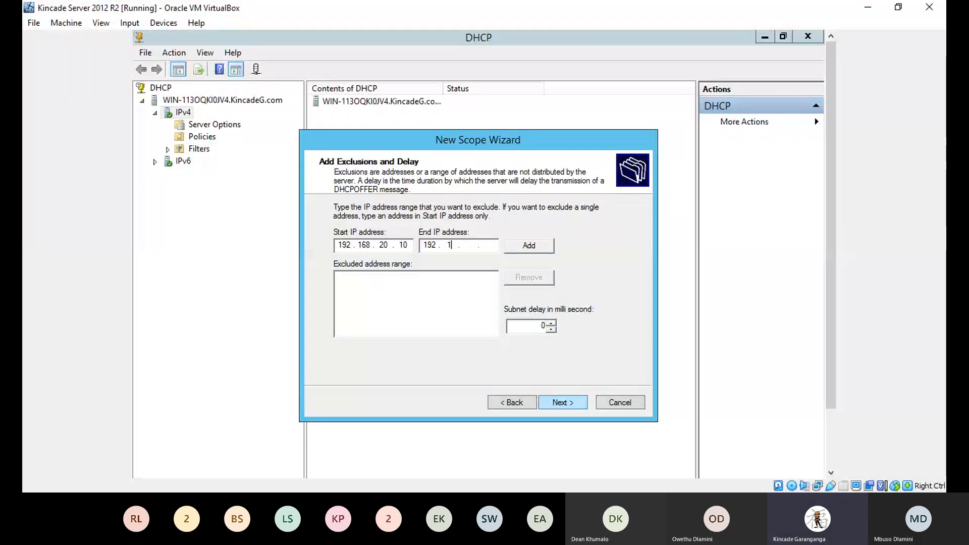
type("8 . ")
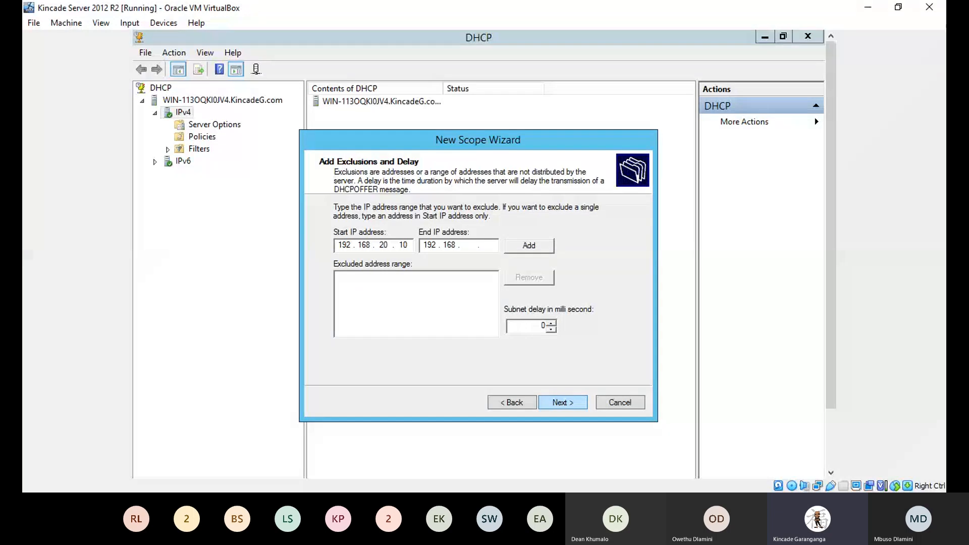
type("20 . ")
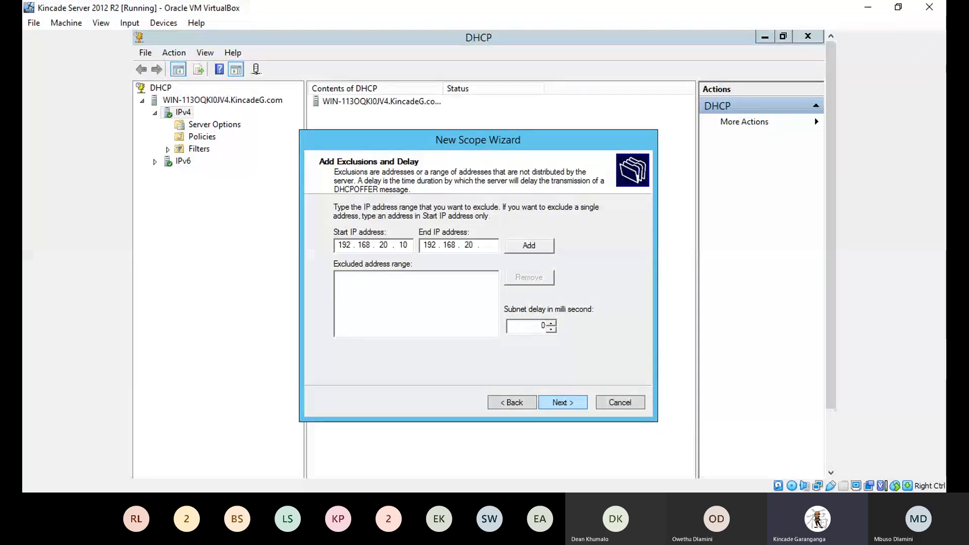
type("20")
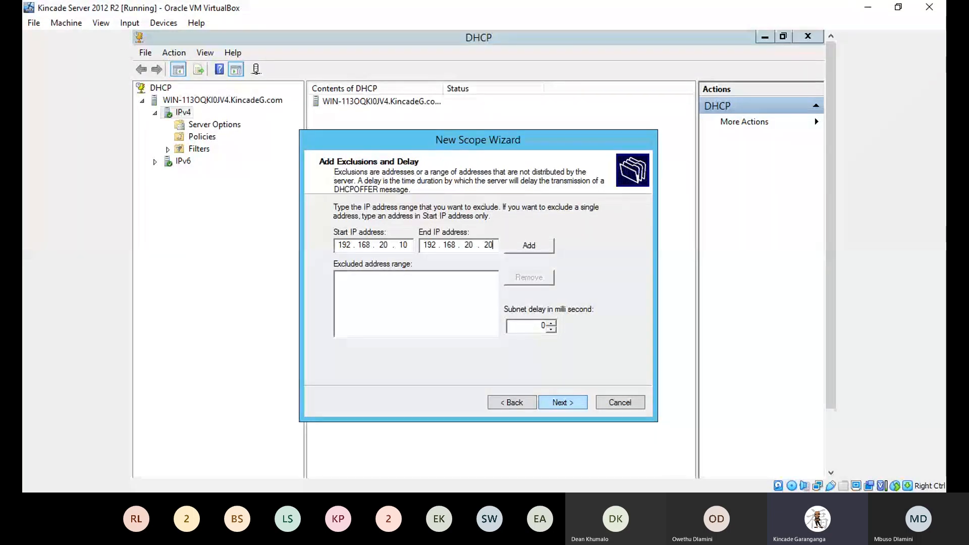
left_click(512, 243)
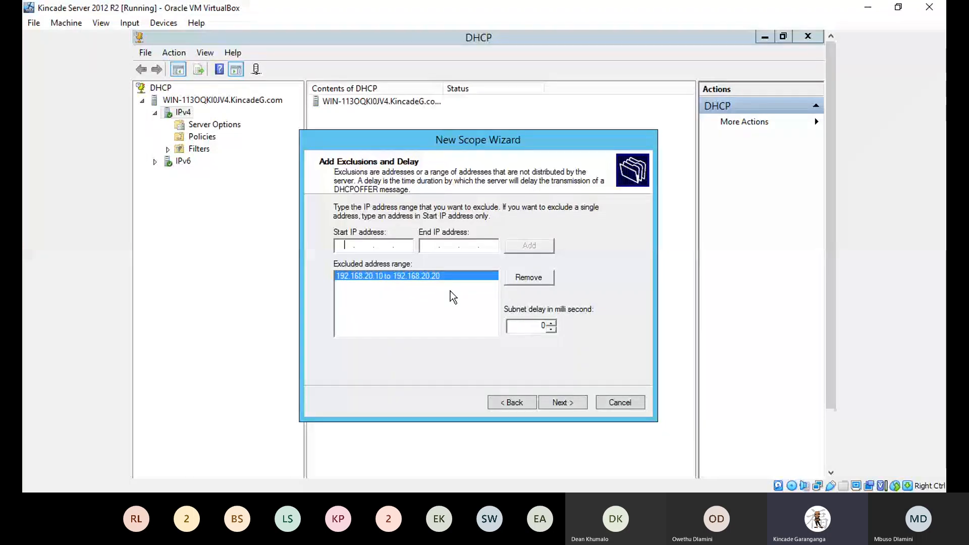
left_click(565, 410)
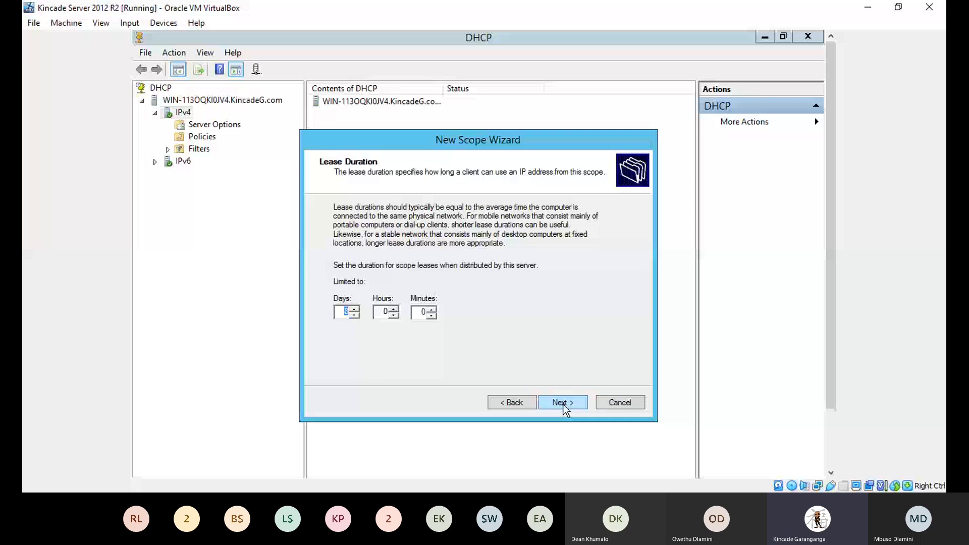
Step: Keep the default lease duration and add 192.168.20.1 as the scope's default gateway
left_click(563, 403)
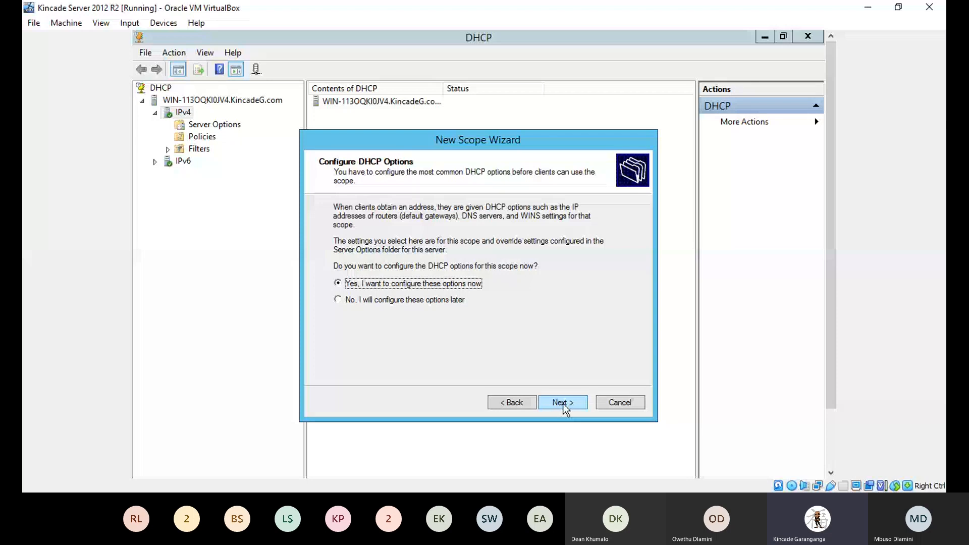
left_click(563, 403)
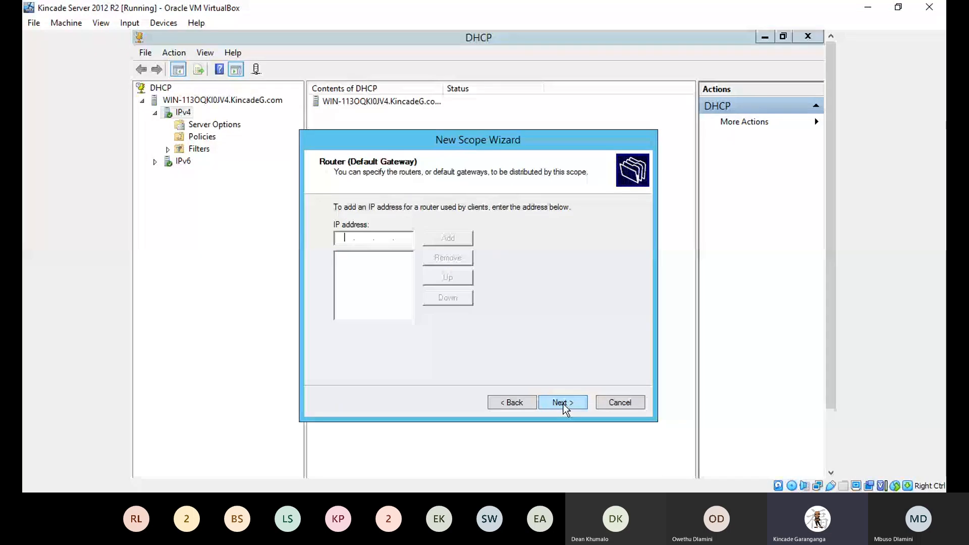
type("192 . 168 . 20 . 1")
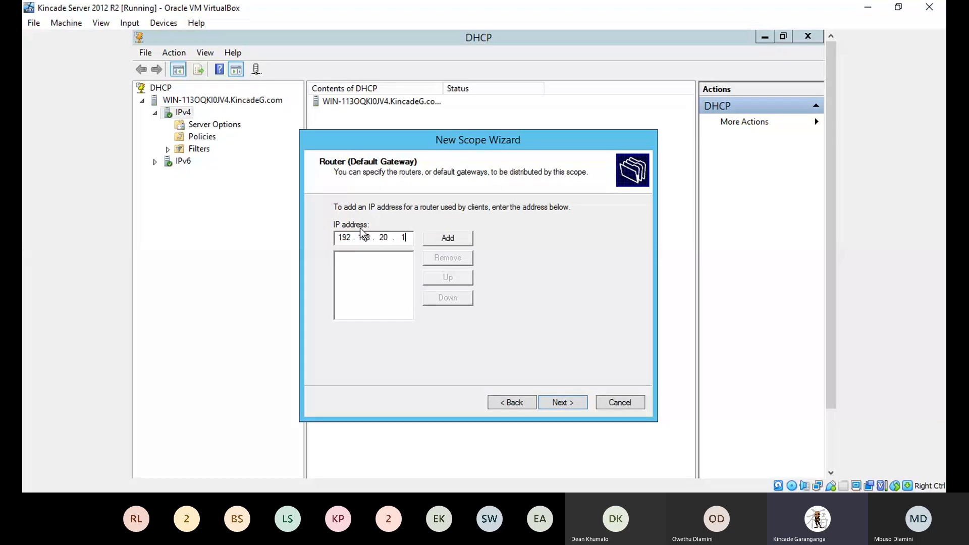
left_click(453, 243)
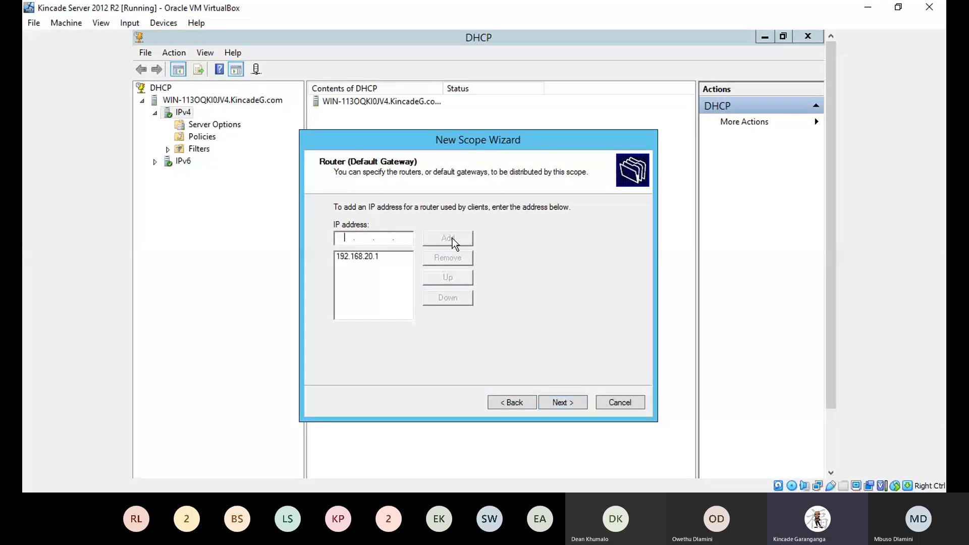
left_click(557, 401)
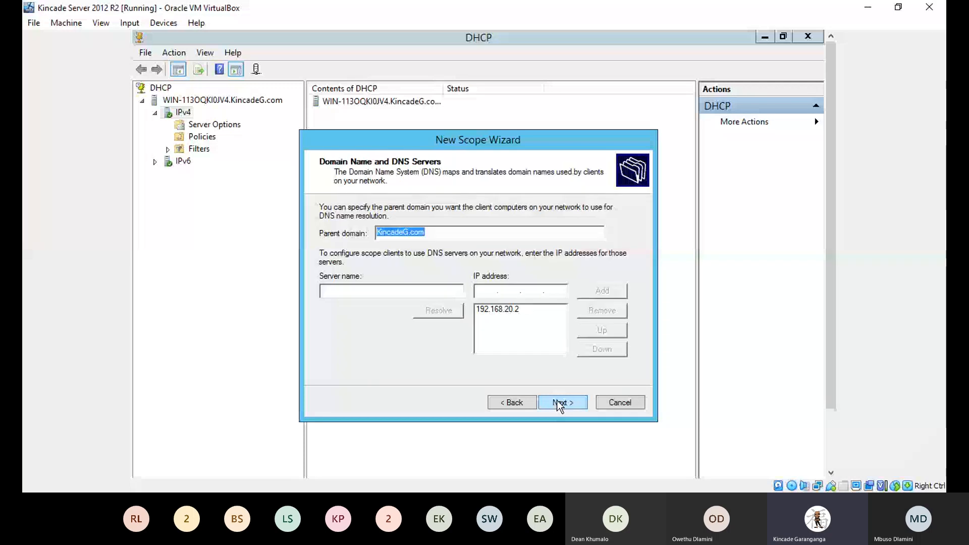
Step: Accept the KincadeG.com DNS settings, skip WINS, and keep activating the scope now
left_click(557, 402)
left_click(557, 402)
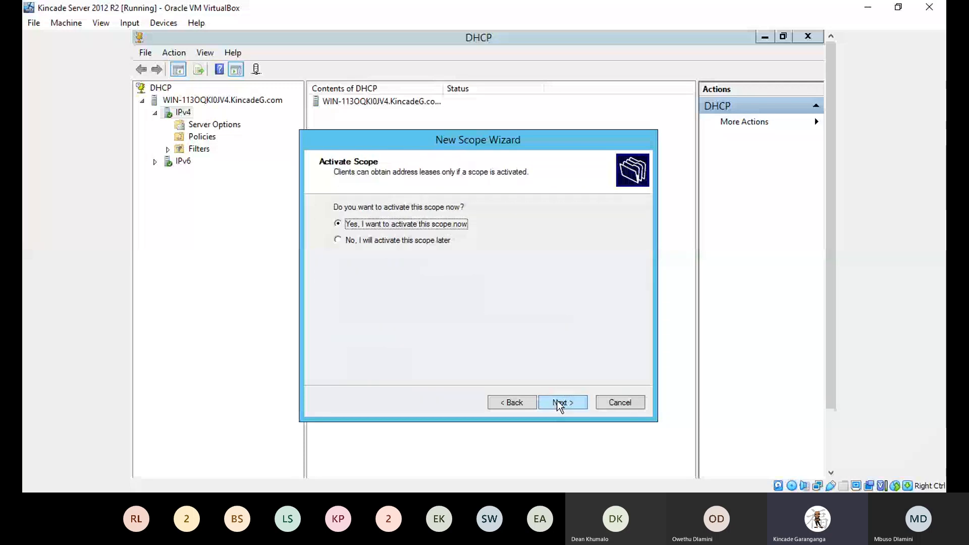
left_click(557, 402)
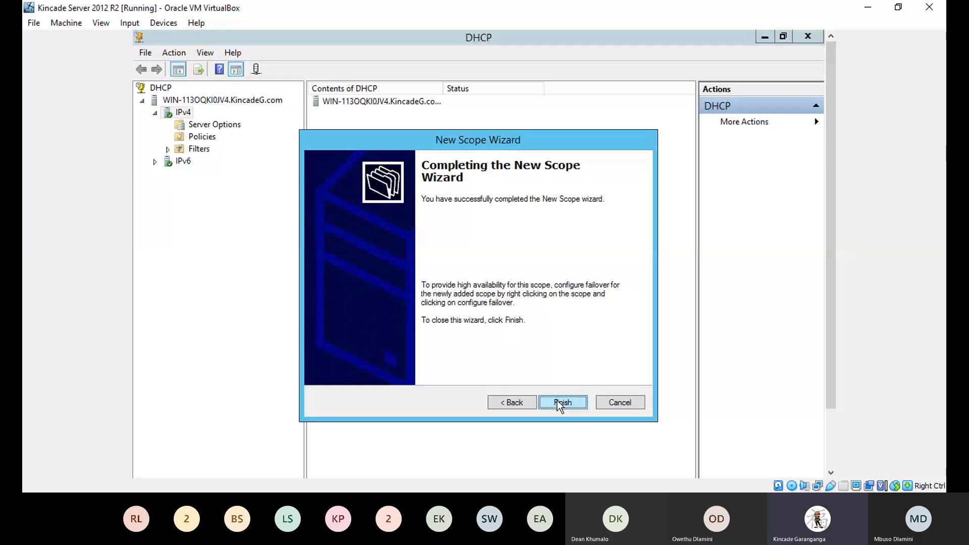
Step: Finish the 192.168.20.0 Task 2 Scope and view its pool: range .10–120, exclusions .10–20
left_click(559, 402)
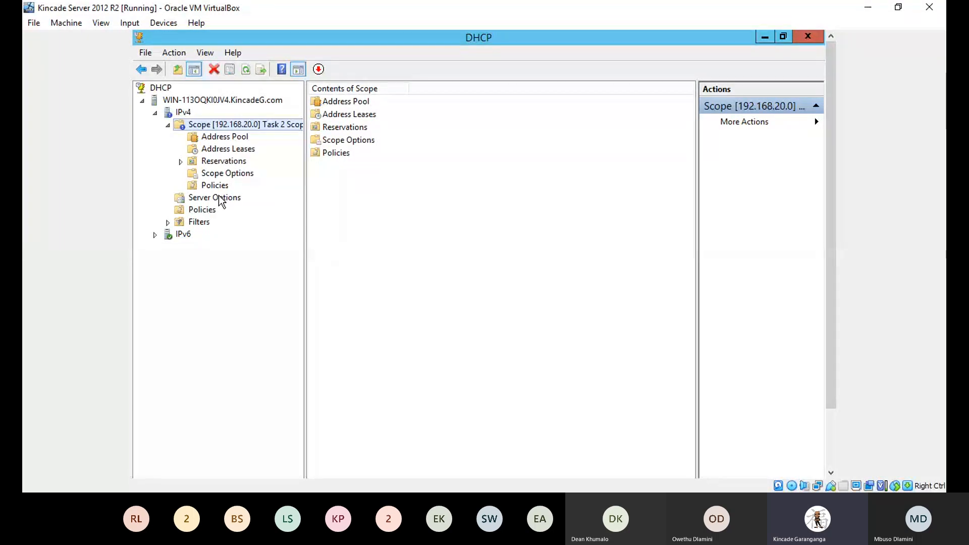
left_click(223, 138)
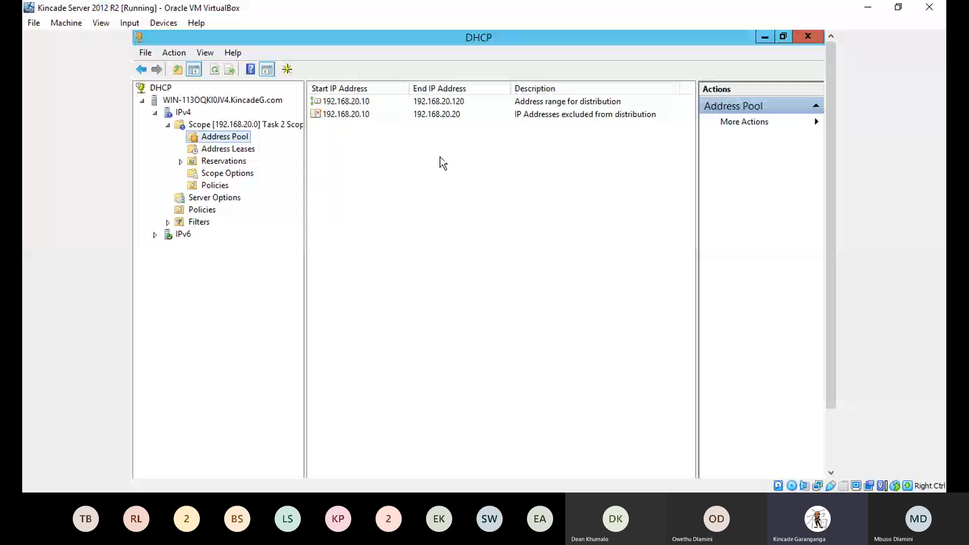
right_click(222, 123)
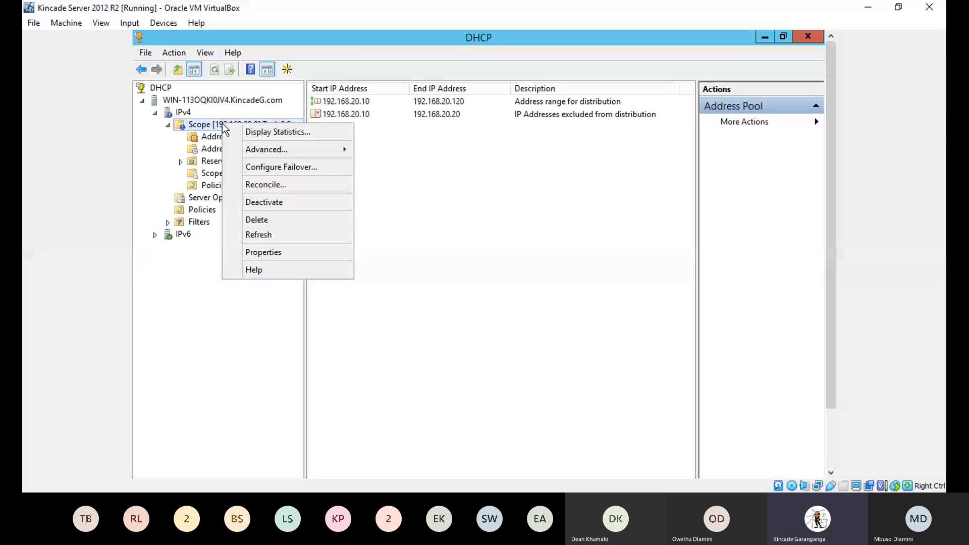
left_click(449, 202)
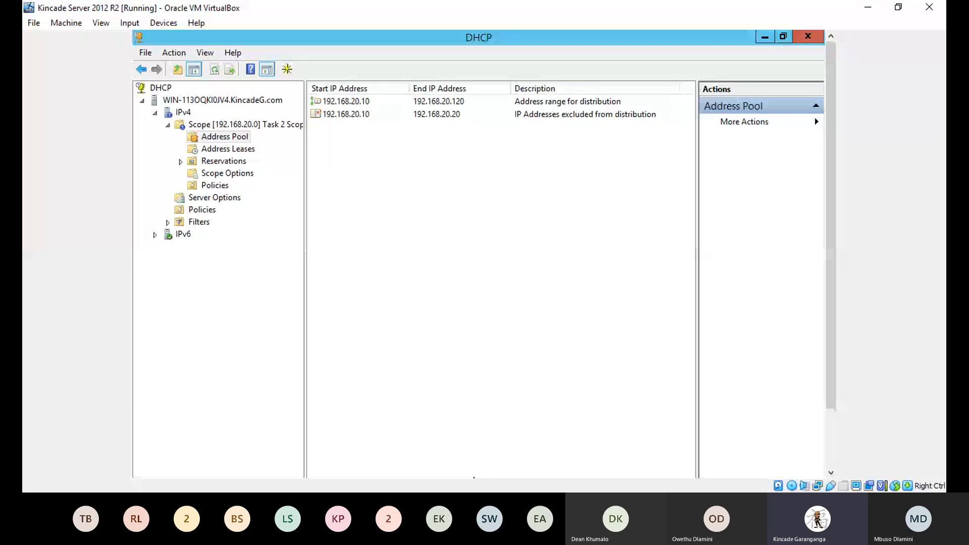
left_click(349, 262)
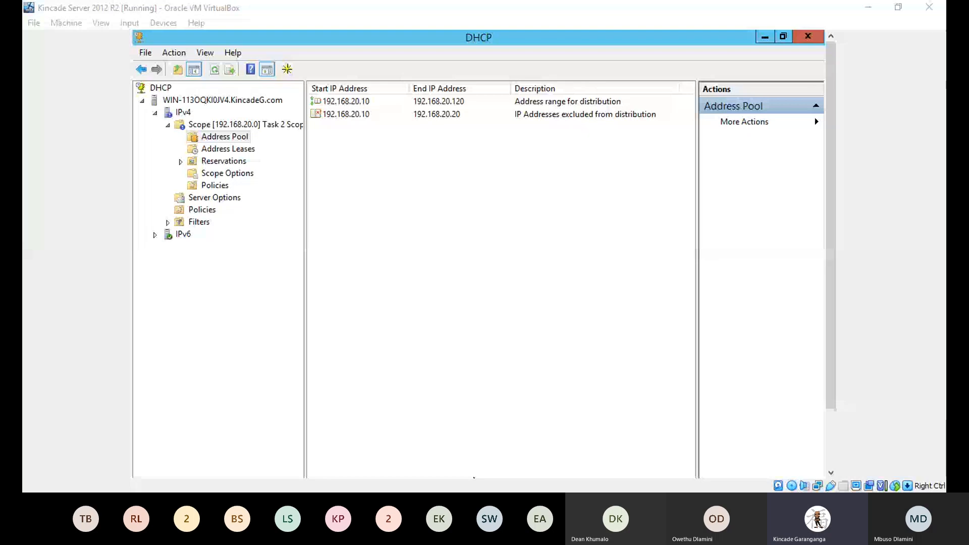
left_click(808, 38)
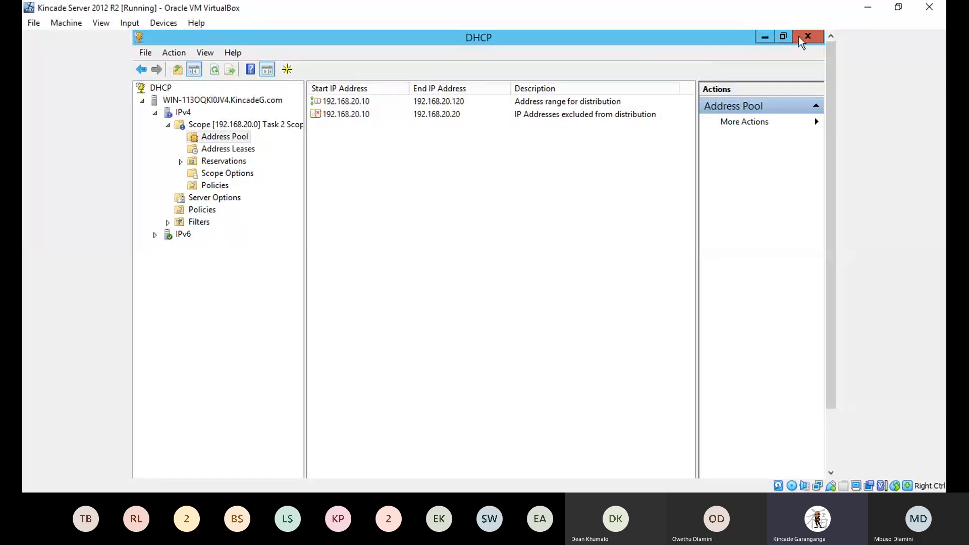
Step: Close the DHCP console and bring up the administrative tools list from Server Manager's AD DS page
left_click(807, 38)
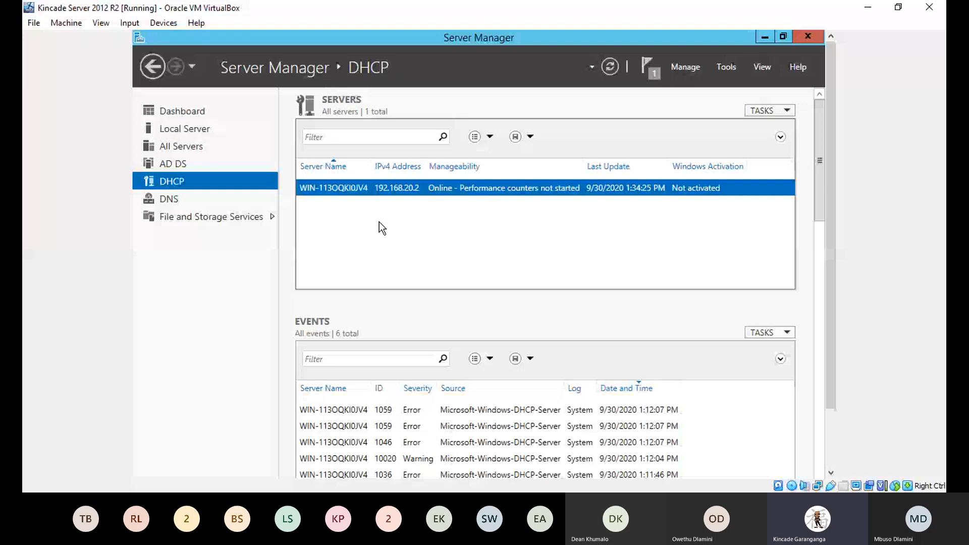
left_click(169, 165)
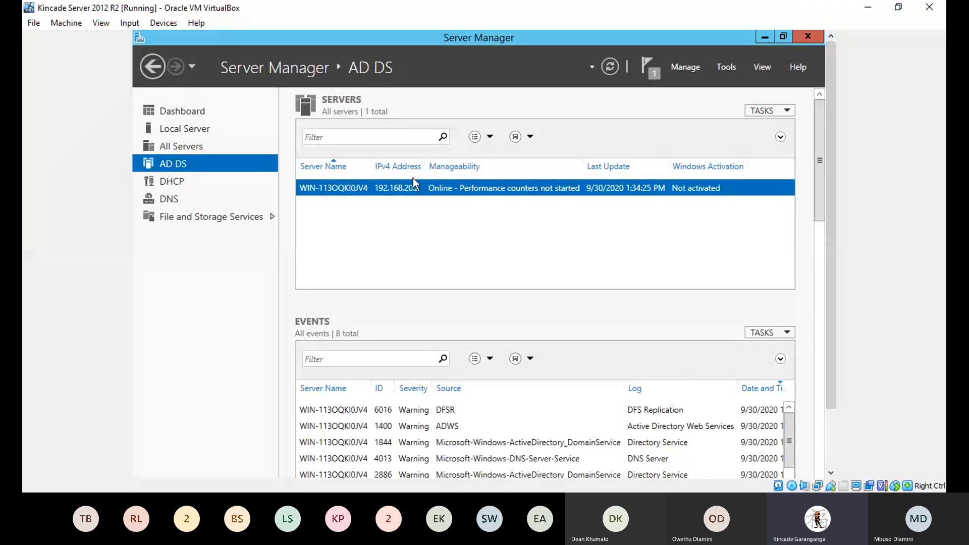
right_click(501, 187)
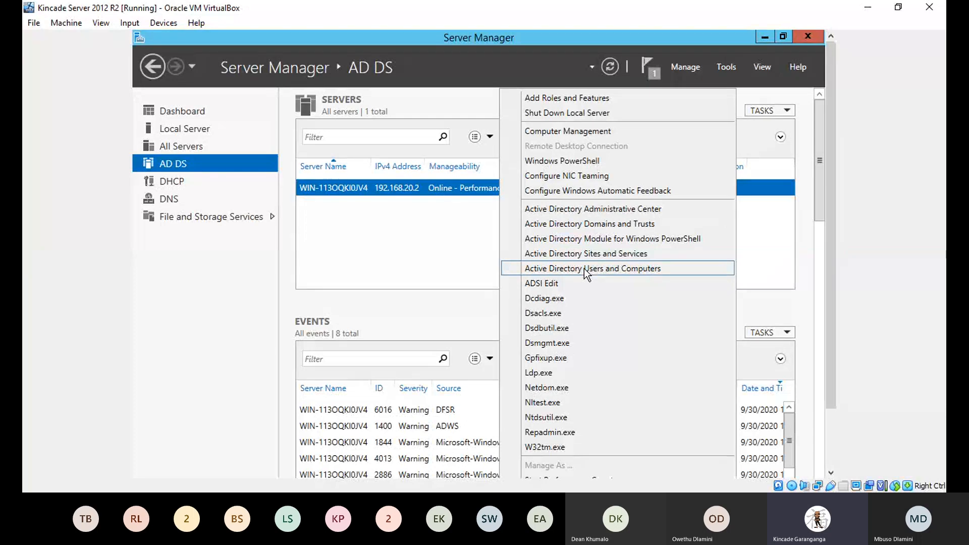
Step: Launch Active Directory Users and Computers and expand KincadeG.com to reveal Builtin, Computers, Domain Controllers and Users
left_click(585, 268)
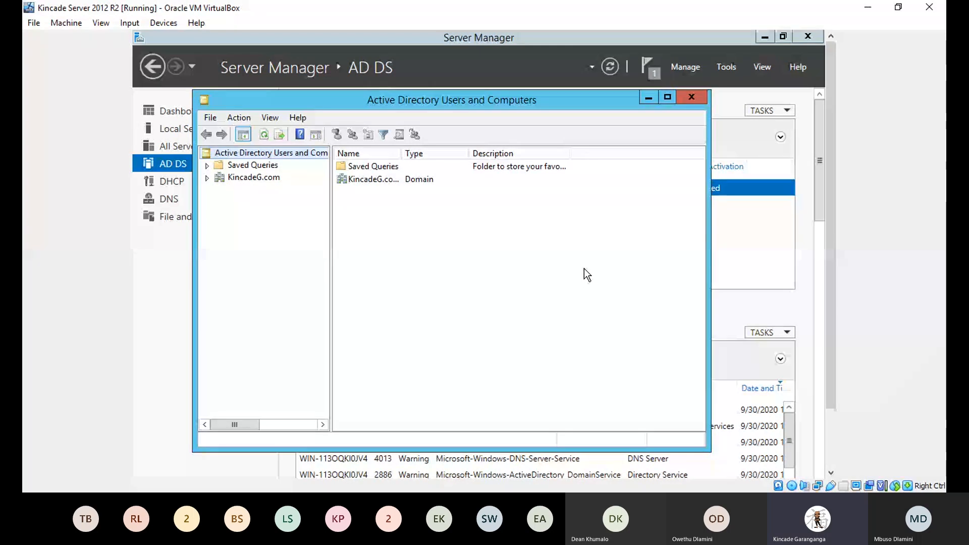
left_click(208, 178)
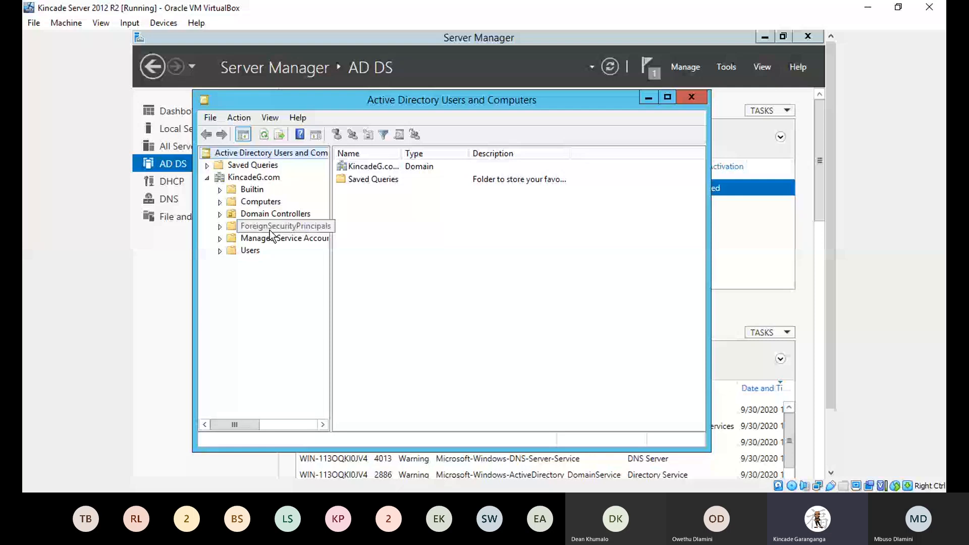
Step: Add organizational unit ou_Staff under KincadeG.com with accidental-deletion protection unchecked
right_click(245, 179)
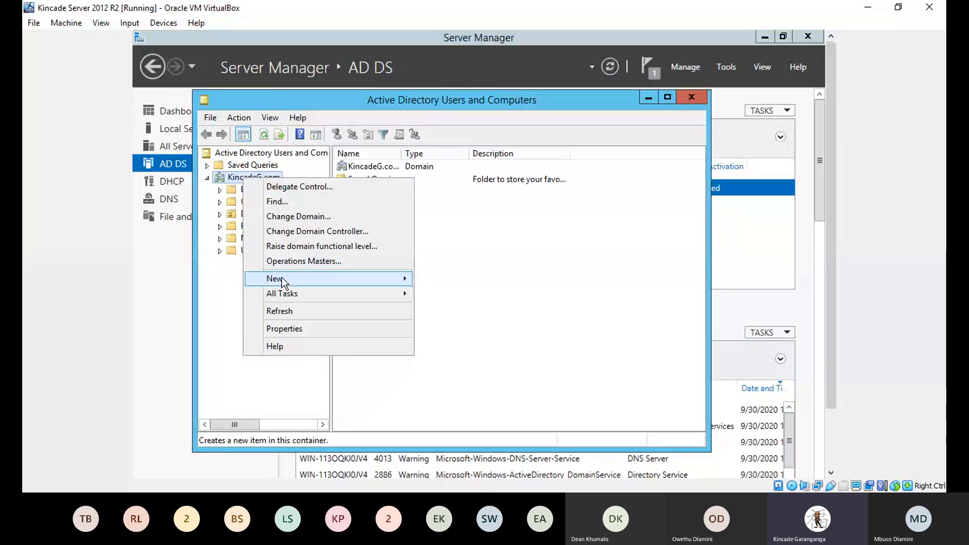
mouse_move(282, 278)
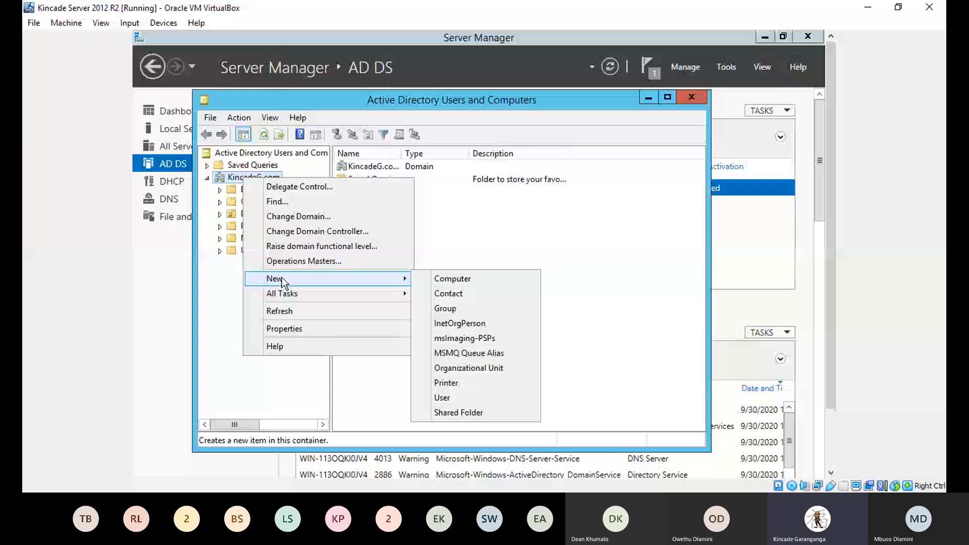
left_click(464, 368)
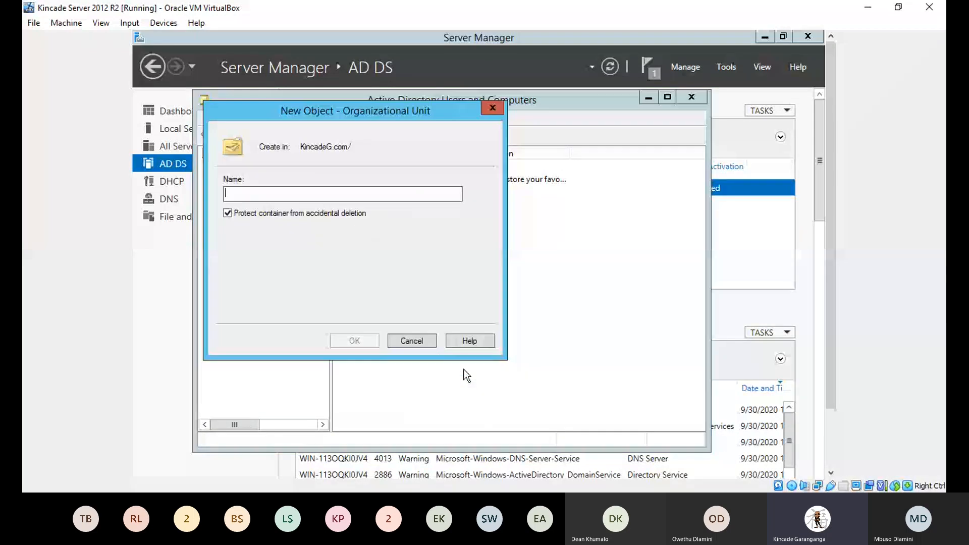
type("ou")
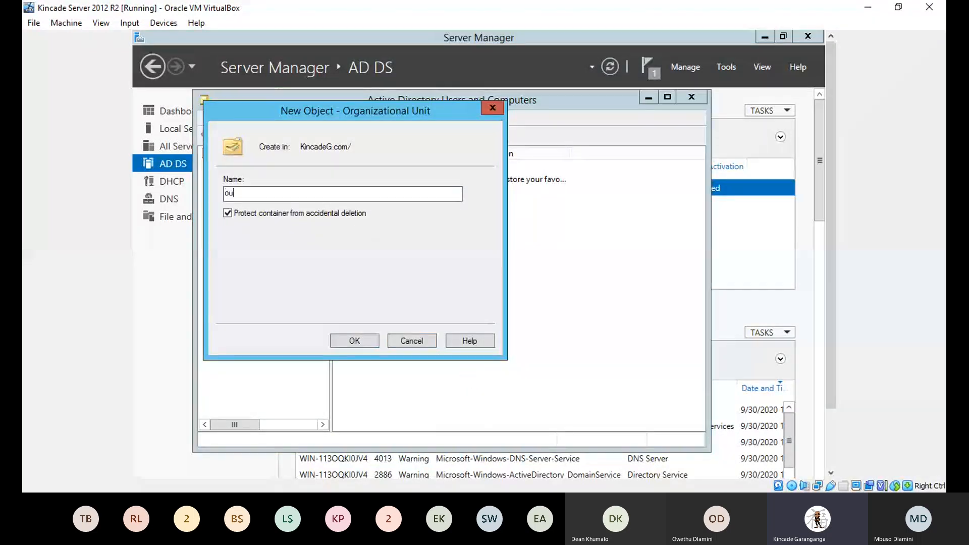
type("_Staff")
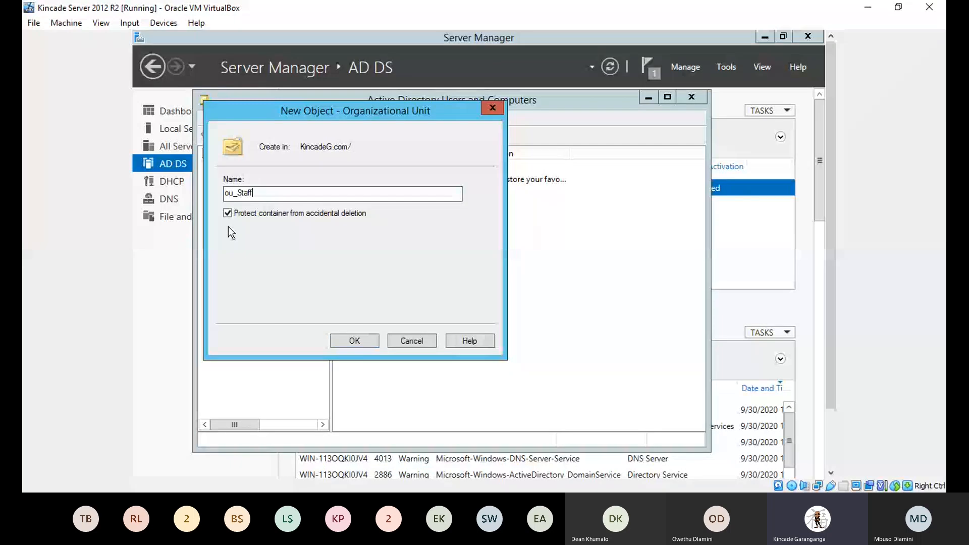
left_click(228, 213)
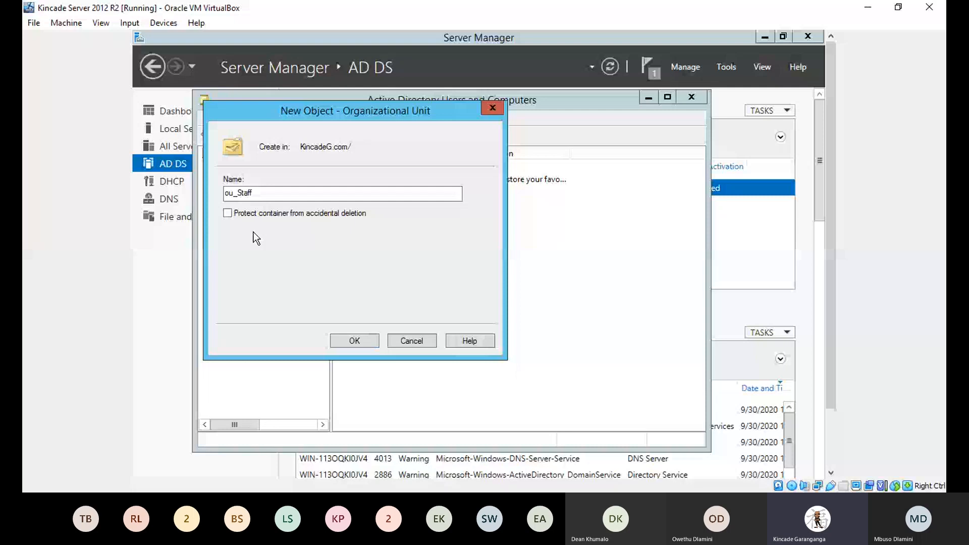
left_click(355, 340)
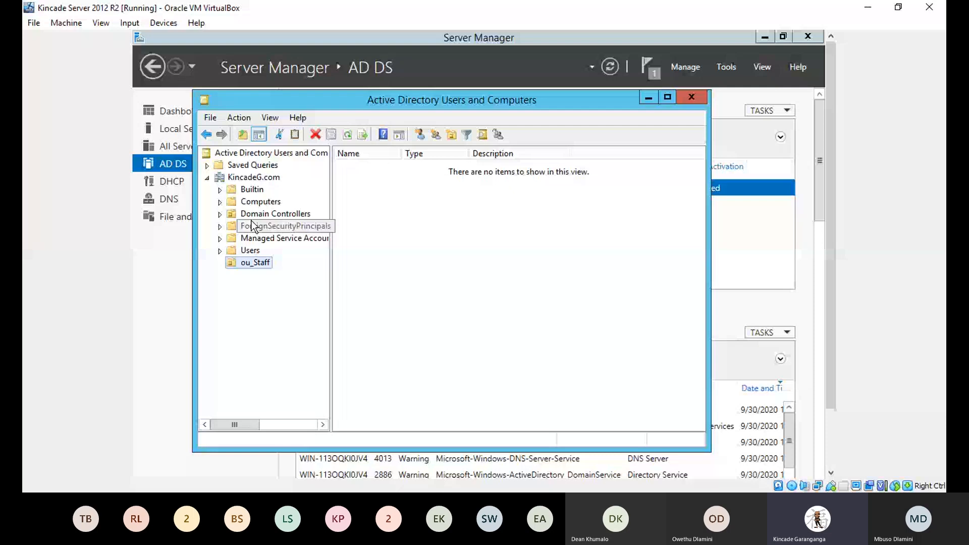
Step: Create ou_Marketing as a child of ou_Staff, with accidental-deletion protection turned off
right_click(246, 266)
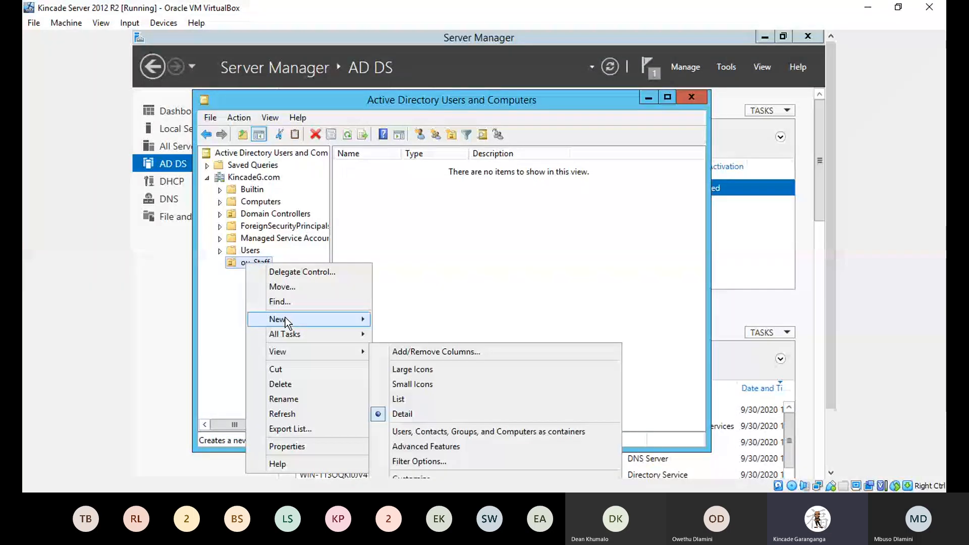
mouse_move(286, 321)
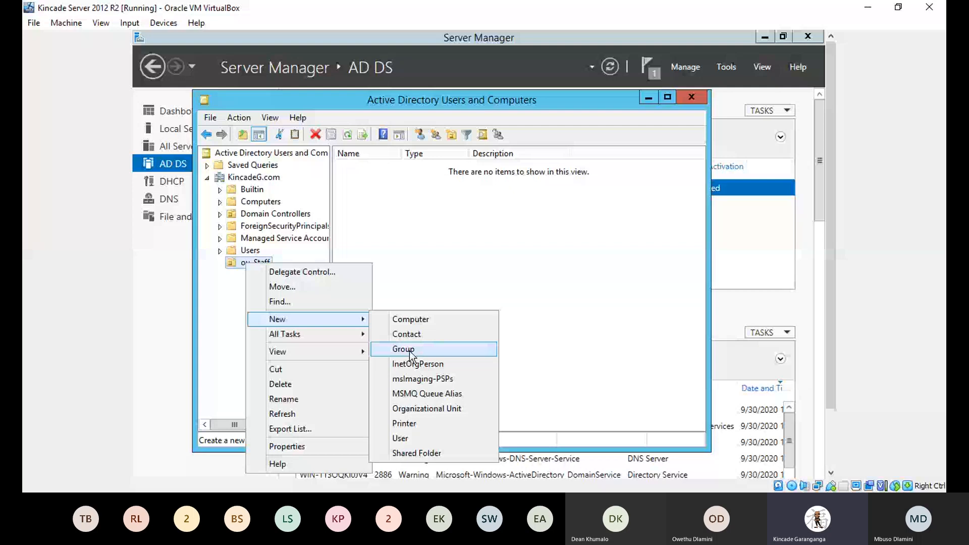
left_click(413, 409)
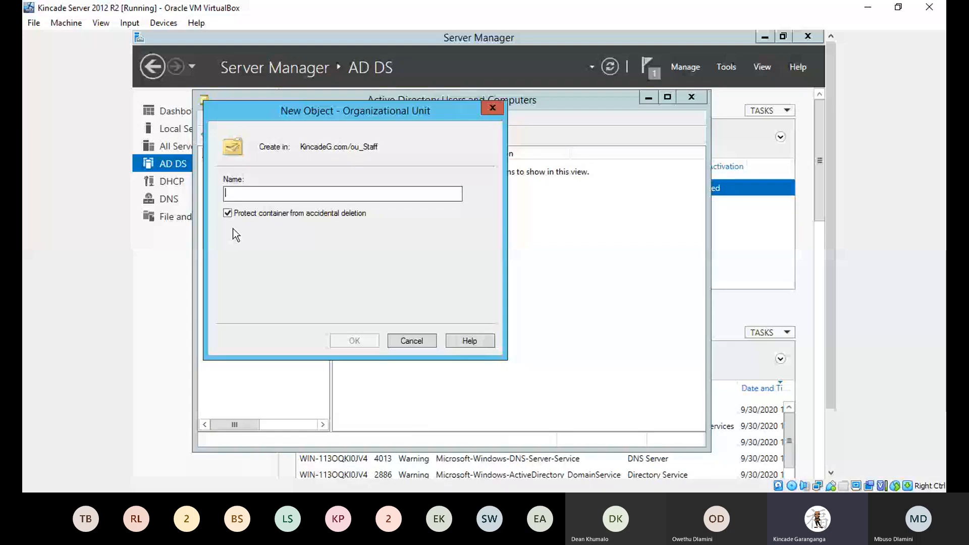
left_click(231, 214)
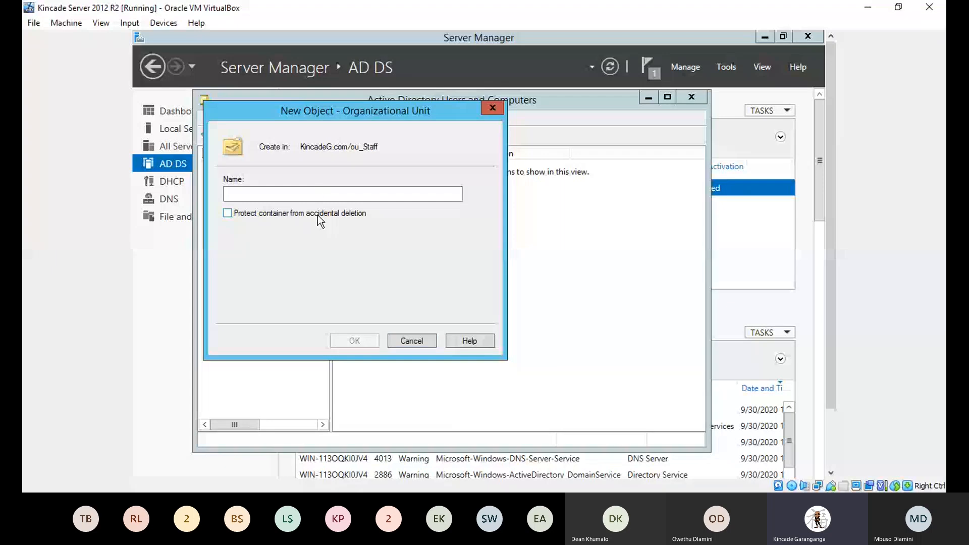
left_click(318, 200)
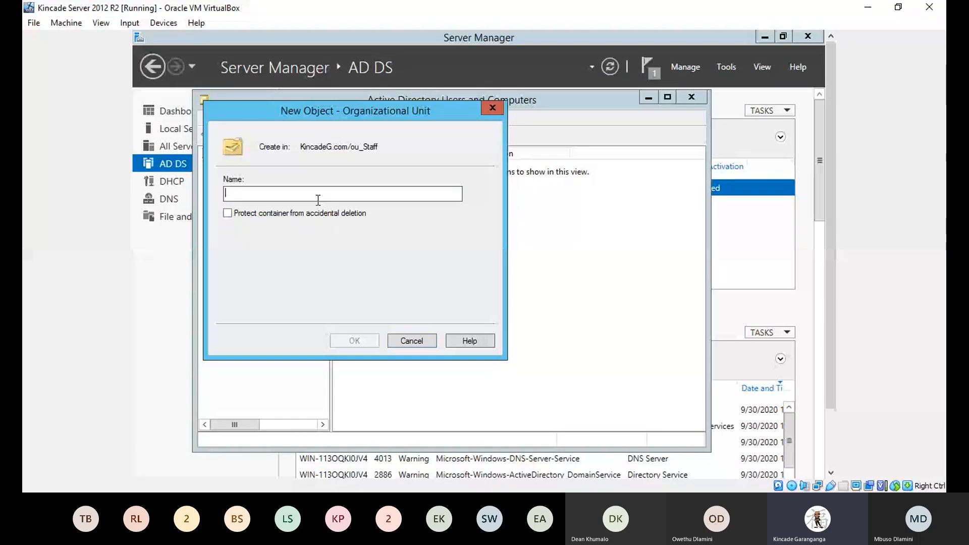
type("ou_")
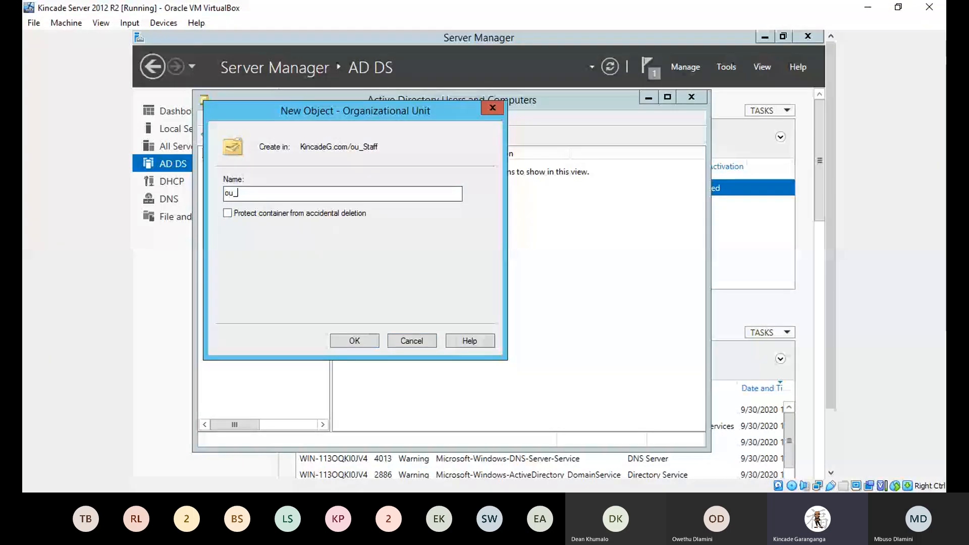
type("Mar")
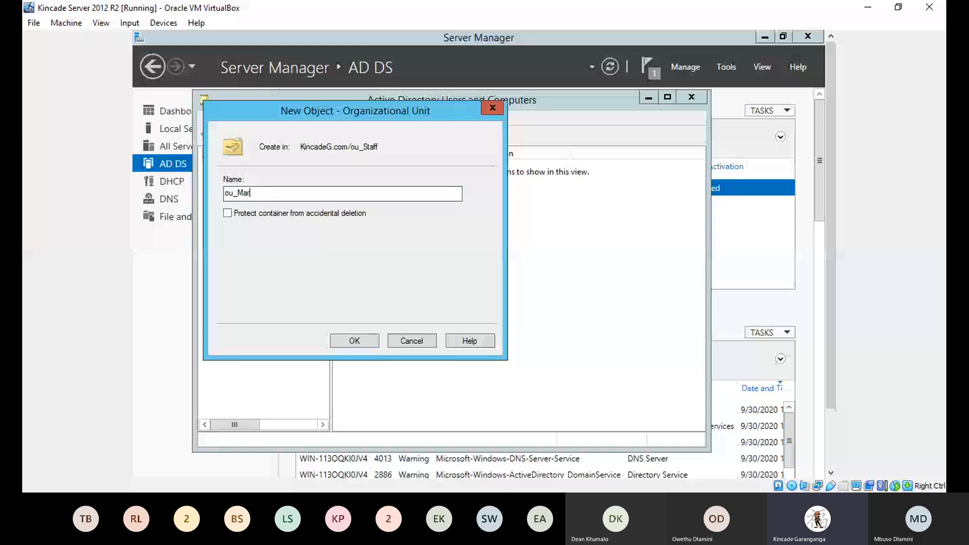
type("keting")
left_click(353, 344)
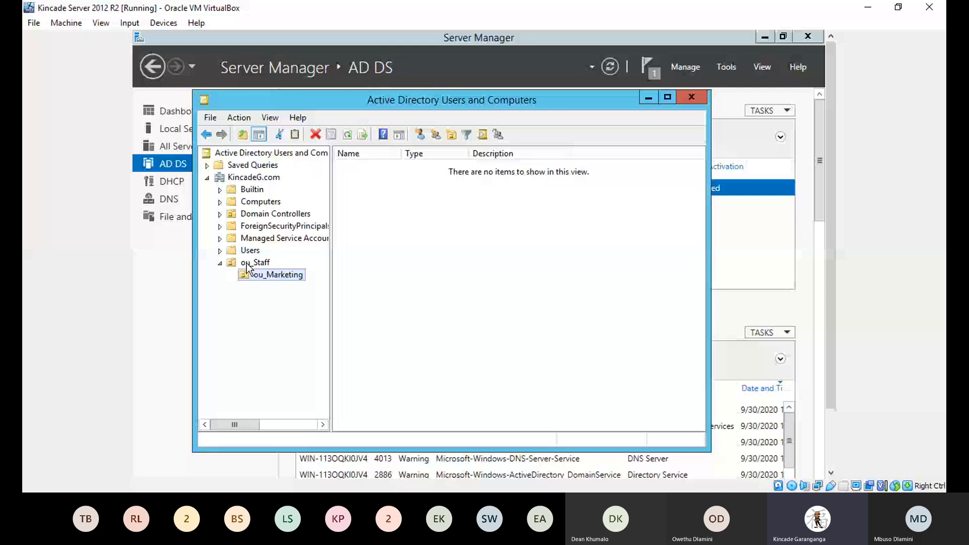
Step: Create an unprotected ou_Managers unit inside ou_Staff, then select ou_SalesReps
right_click(247, 263)
left_click(435, 408)
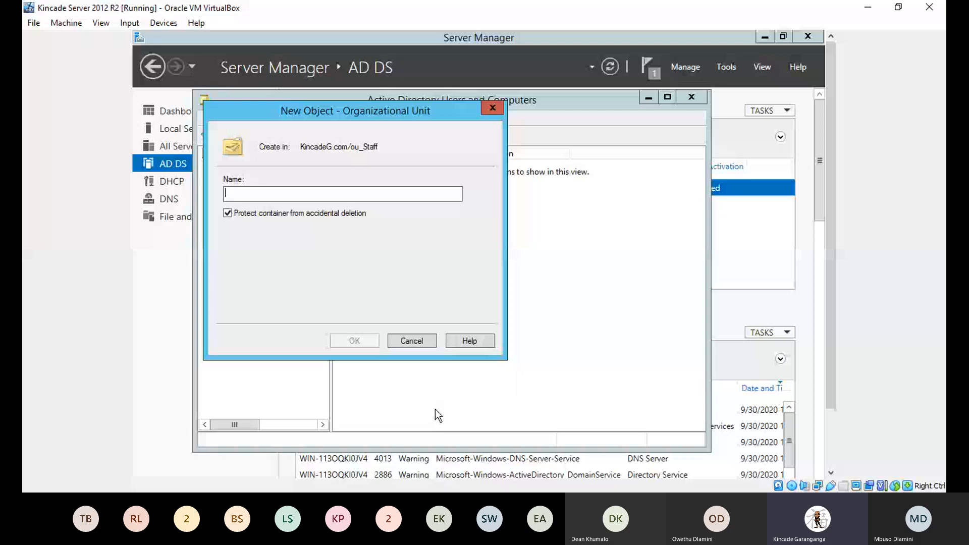
left_click(227, 213)
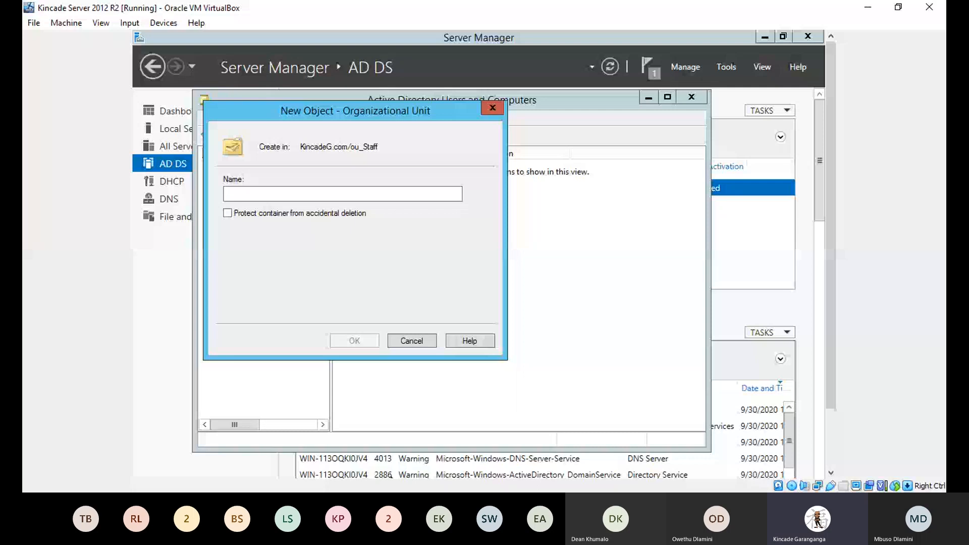
type("ou_Ma")
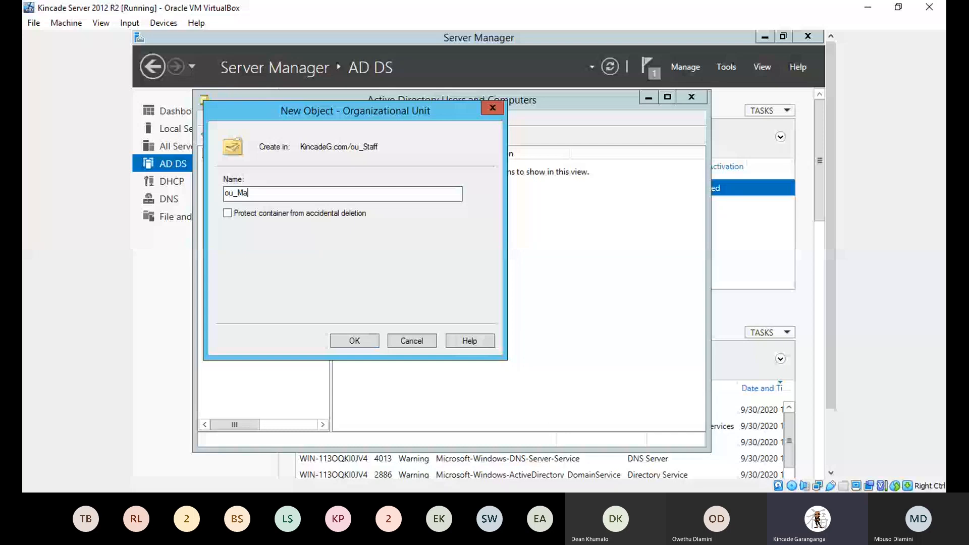
type("nagers")
key("Return")
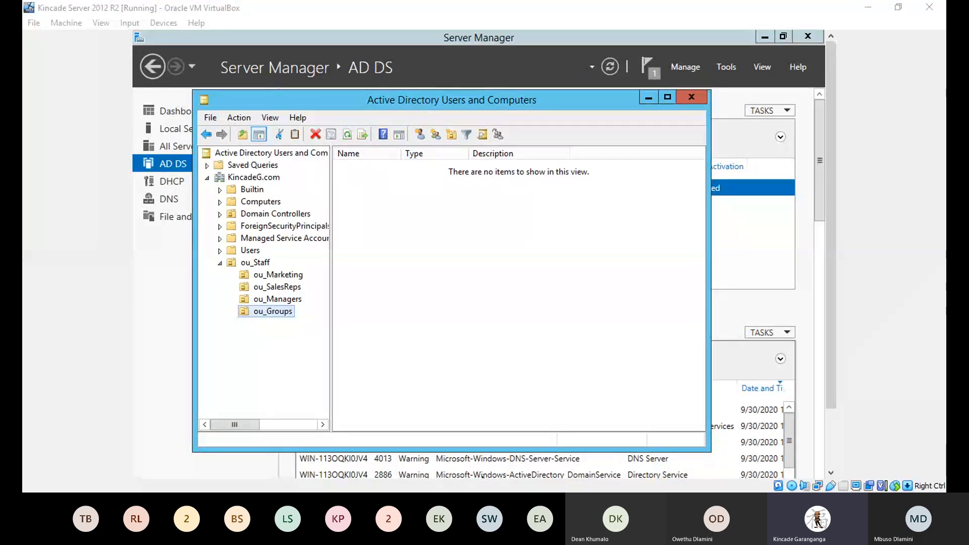
left_click(436, 250)
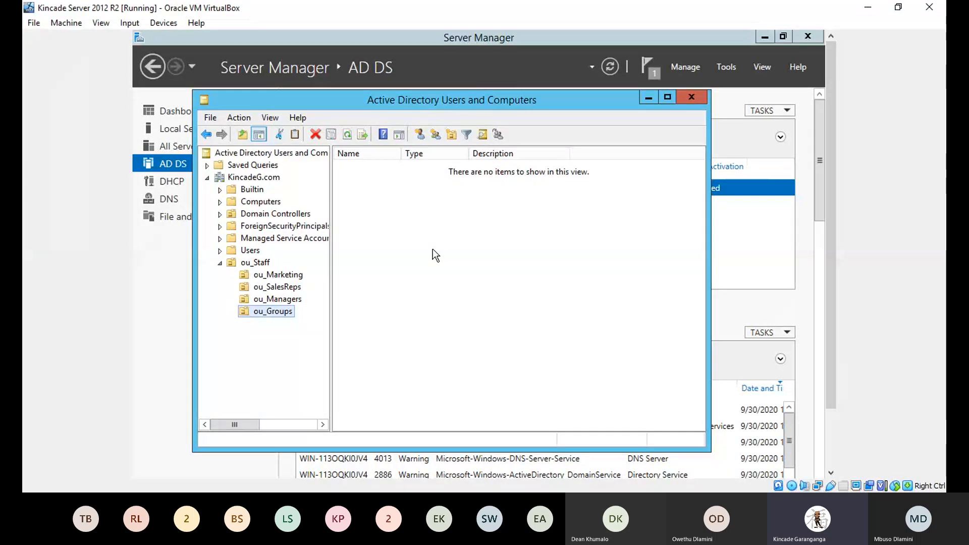
left_click(285, 289)
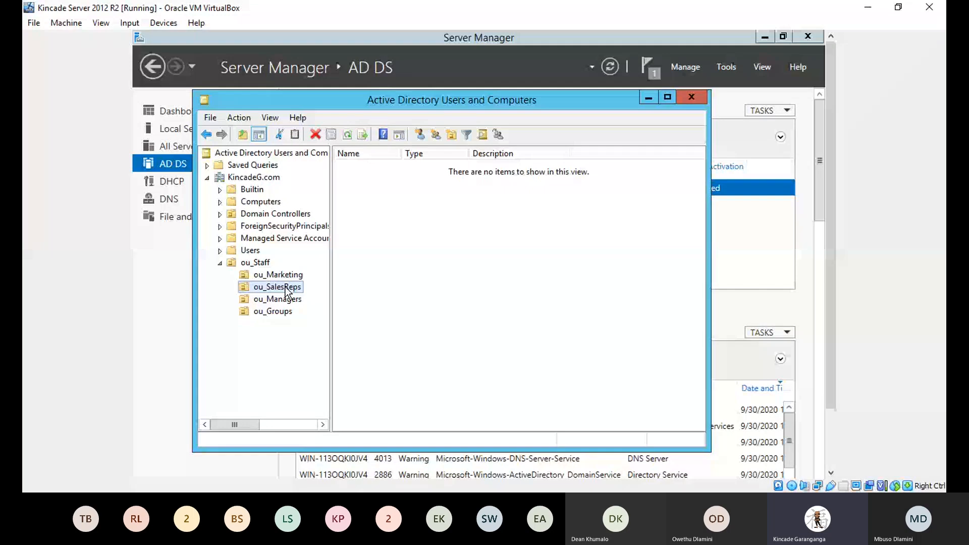
Step: Start a new user in ou_SalesReps, filling in the user's first name, last name and logon name
right_click(285, 290)
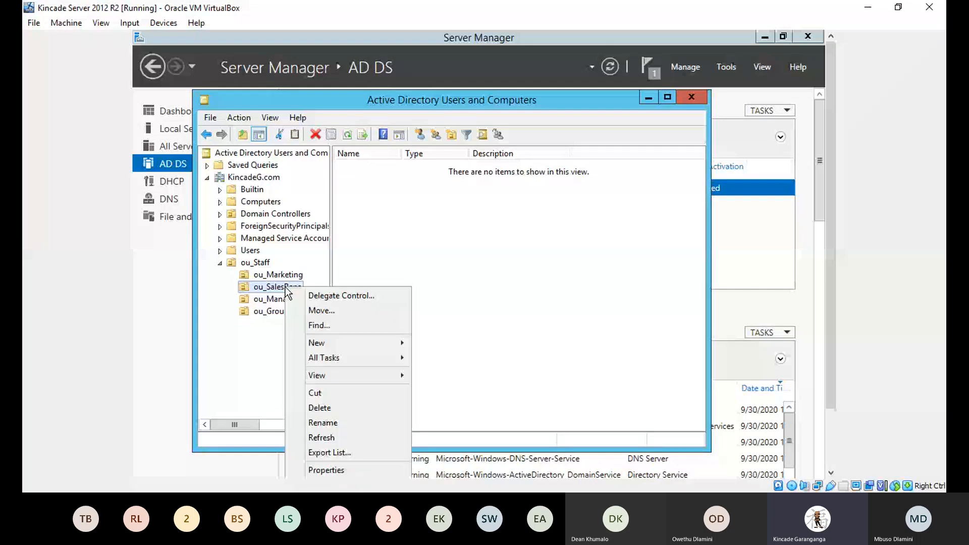
left_click(349, 344)
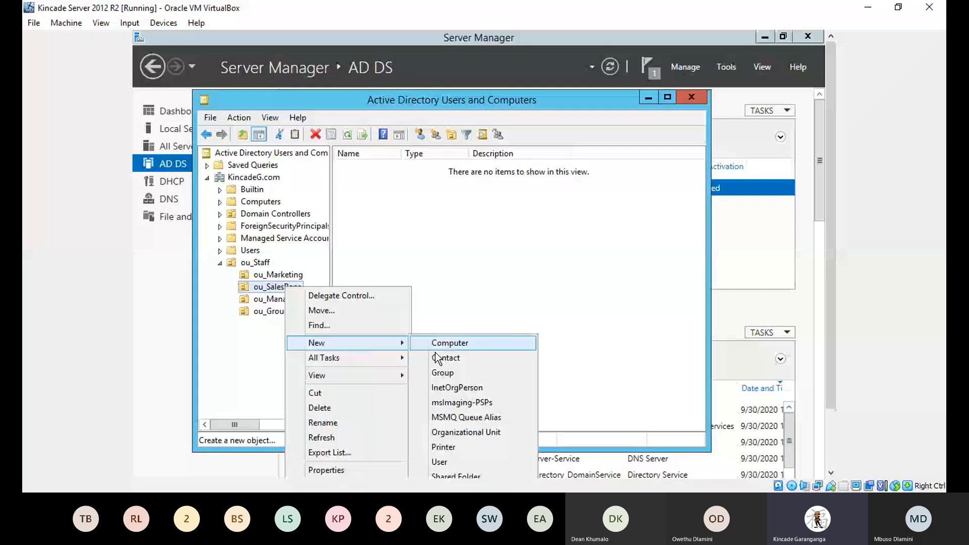
left_click(444, 461)
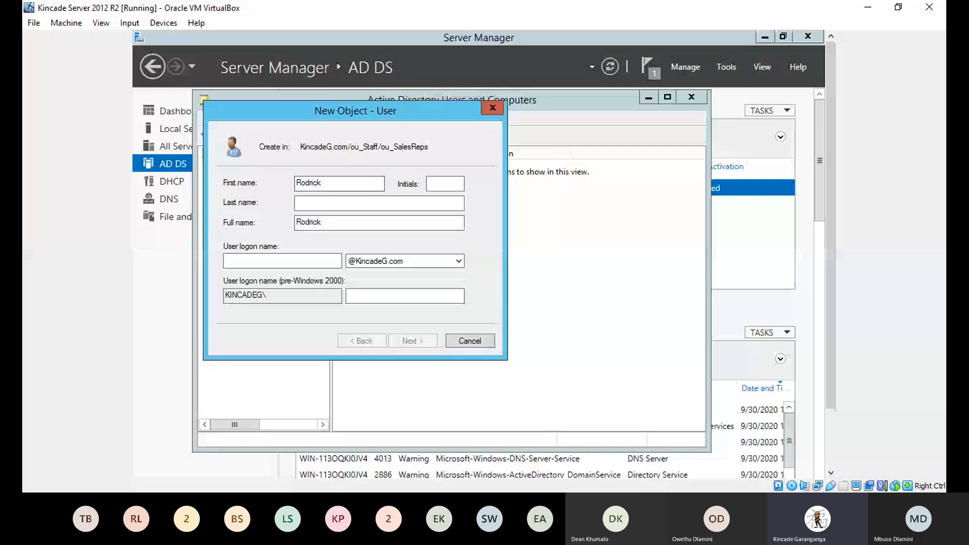
left_click(308, 201)
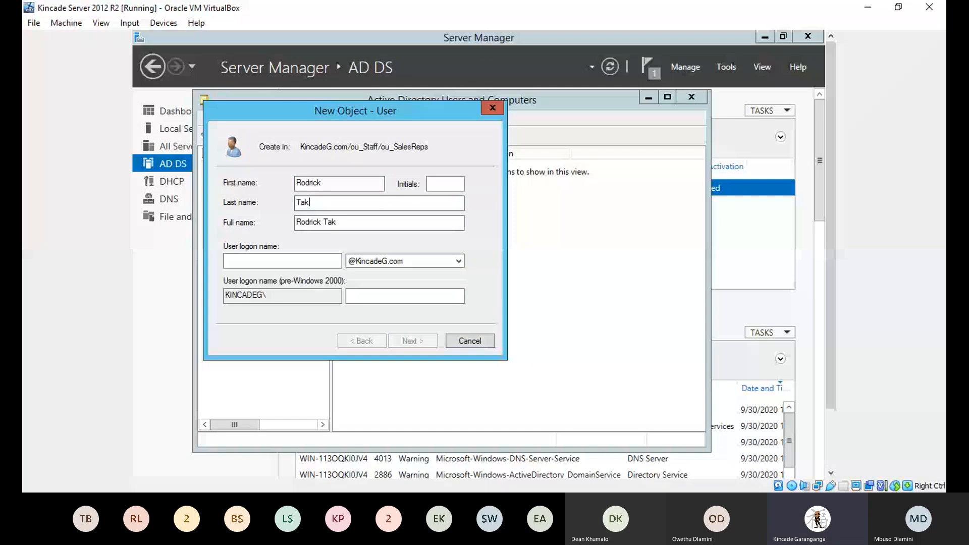
left_click(236, 258)
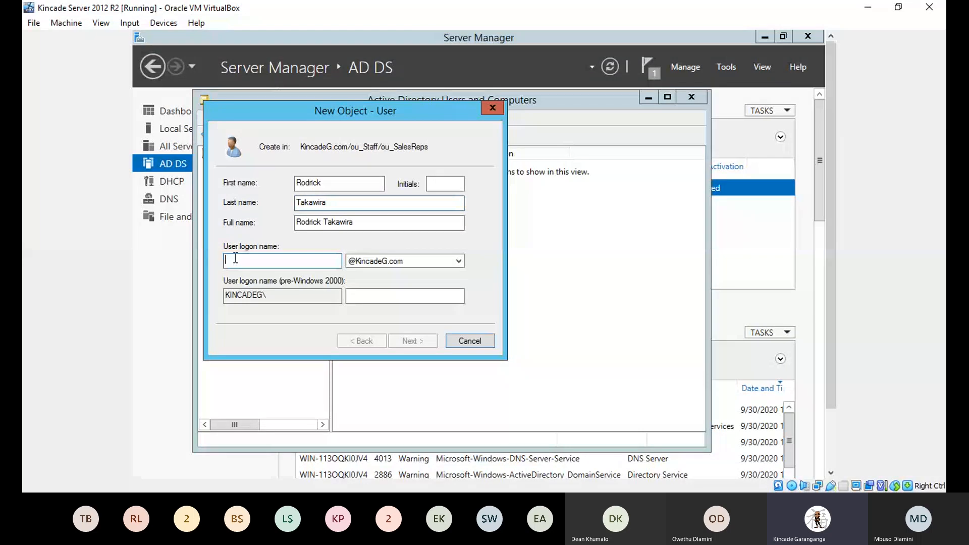
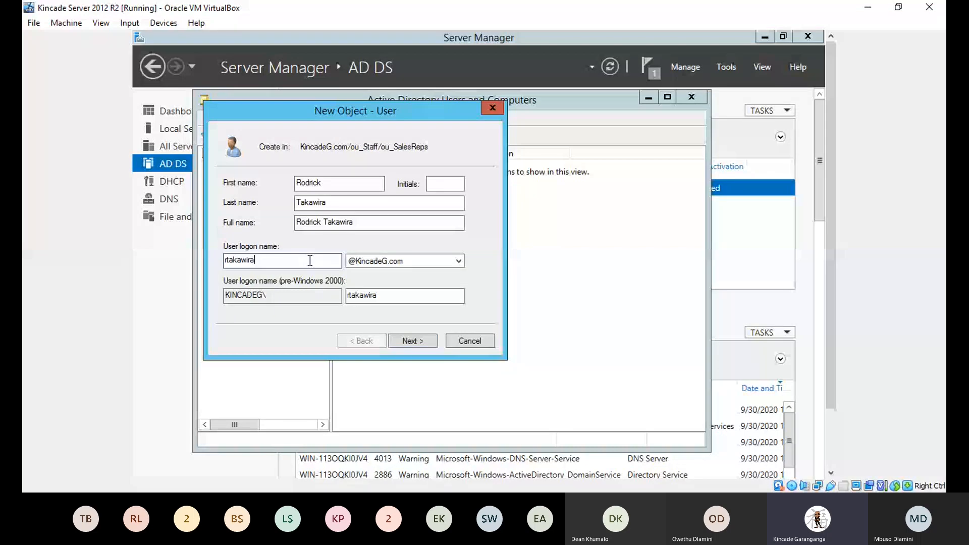
Step: On the password page, enter the user's password and retype it in Confirm password
left_click(401, 343)
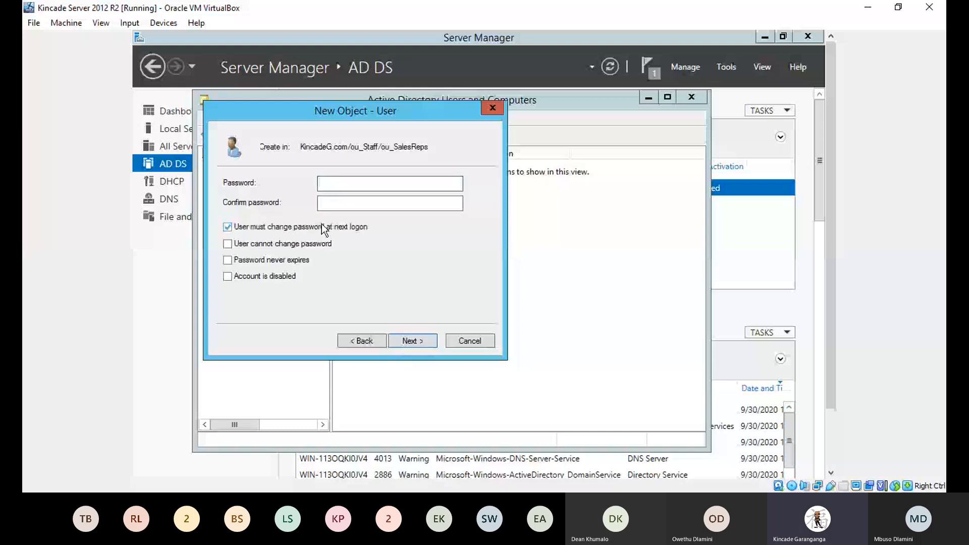
type("••")
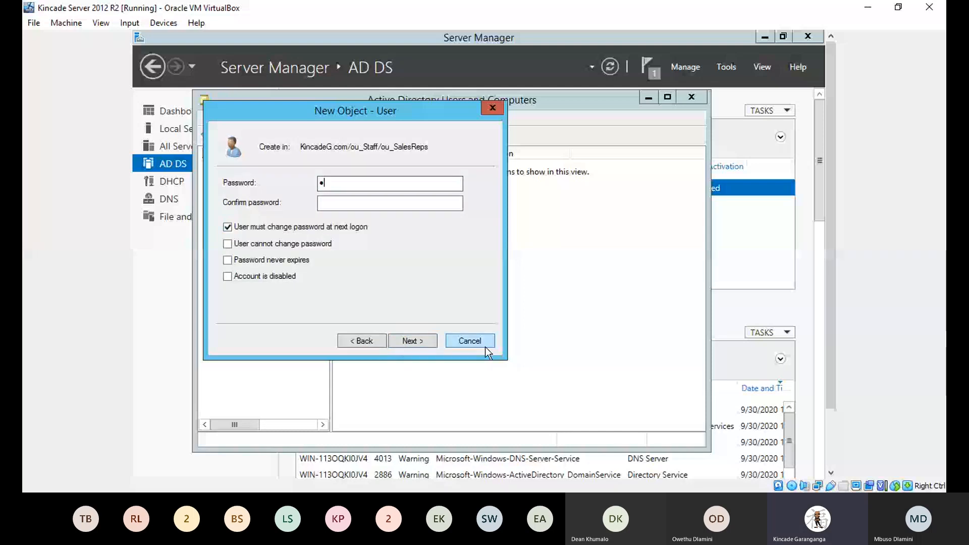
type("•••")
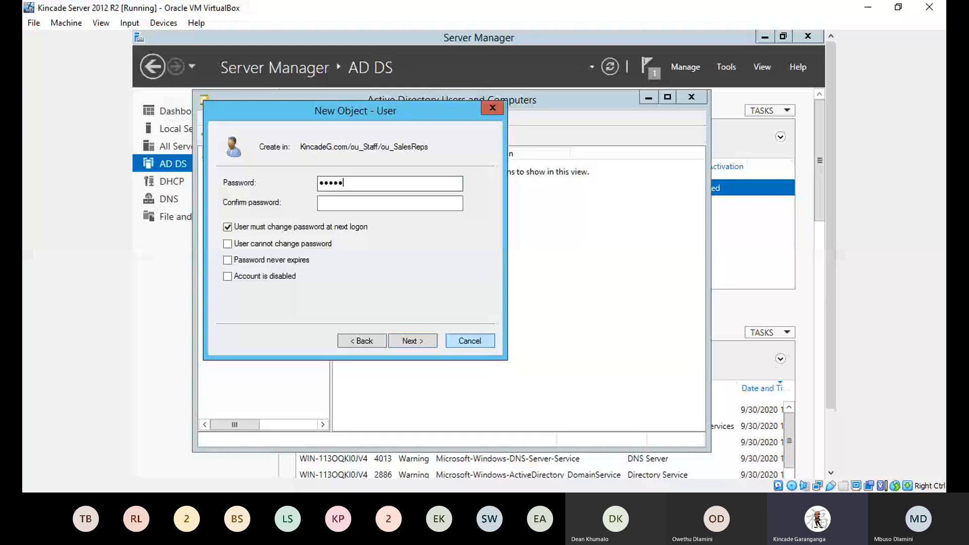
type("••••")
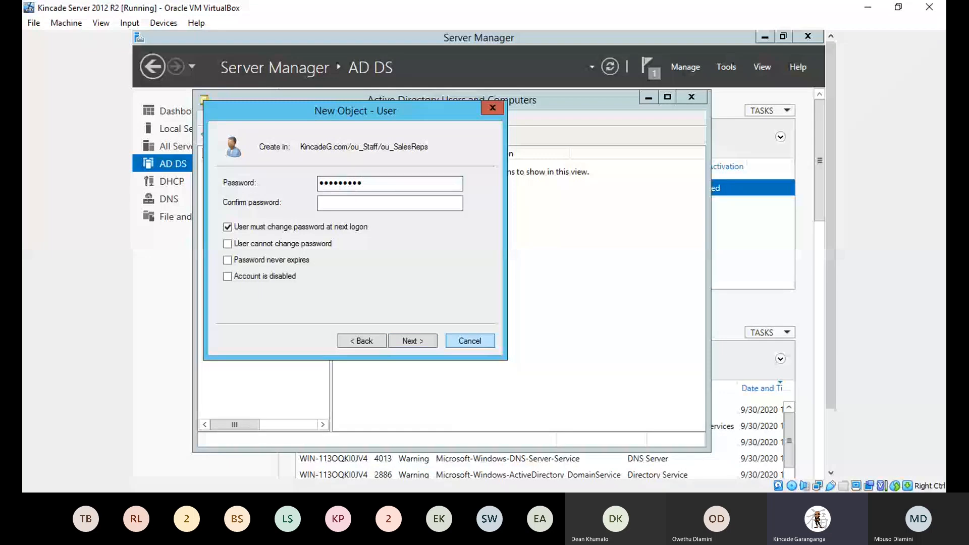
key("Tab")
type("•••")
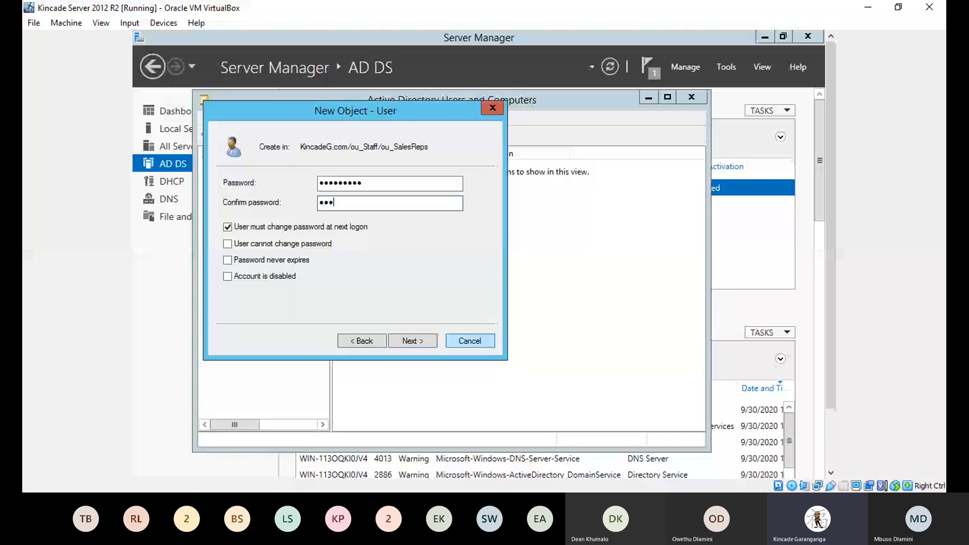
type("******")
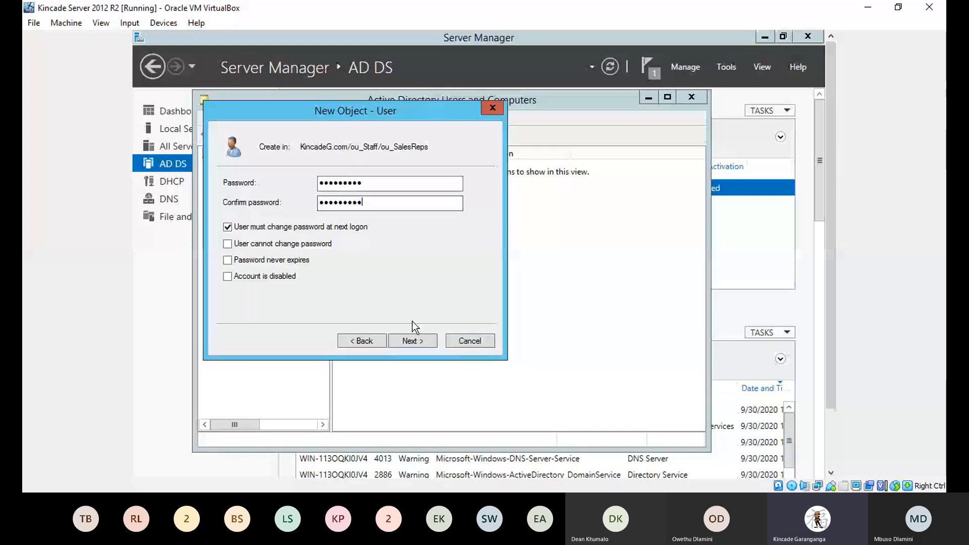
Step: Move past the summary page and create the user account in ou_SalesReps
left_click(413, 341)
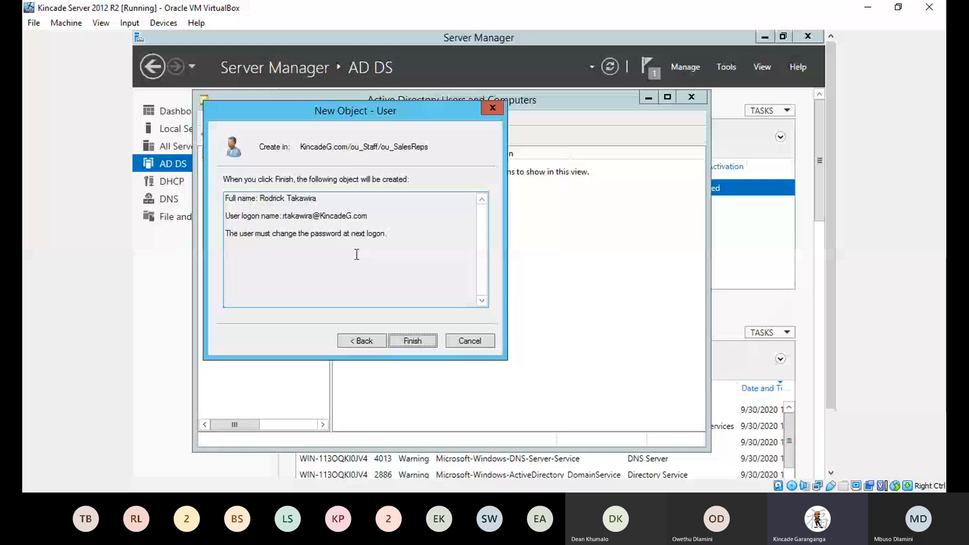
left_click(411, 341)
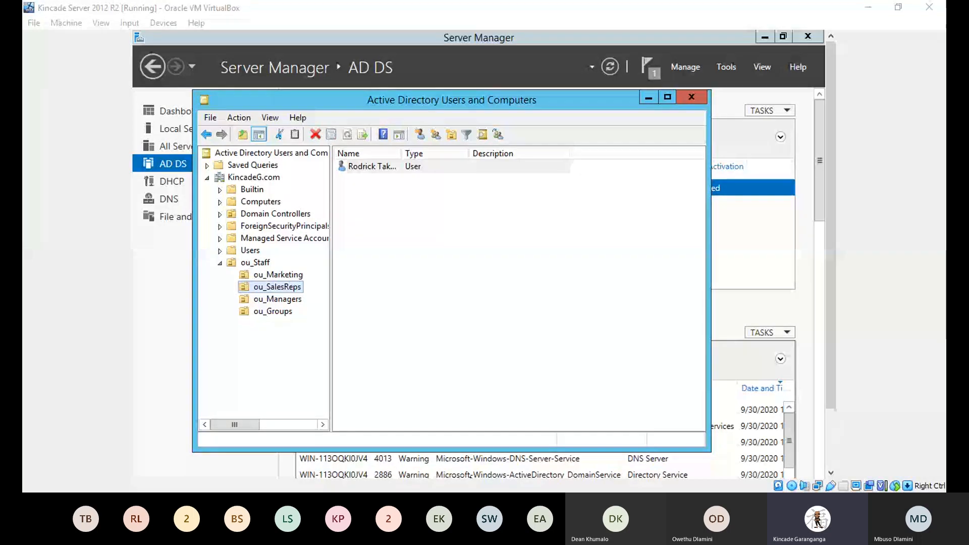
Step: Return to the console and bring up the context menu for the new user in ou_SalesReps
key("alt+Tab")
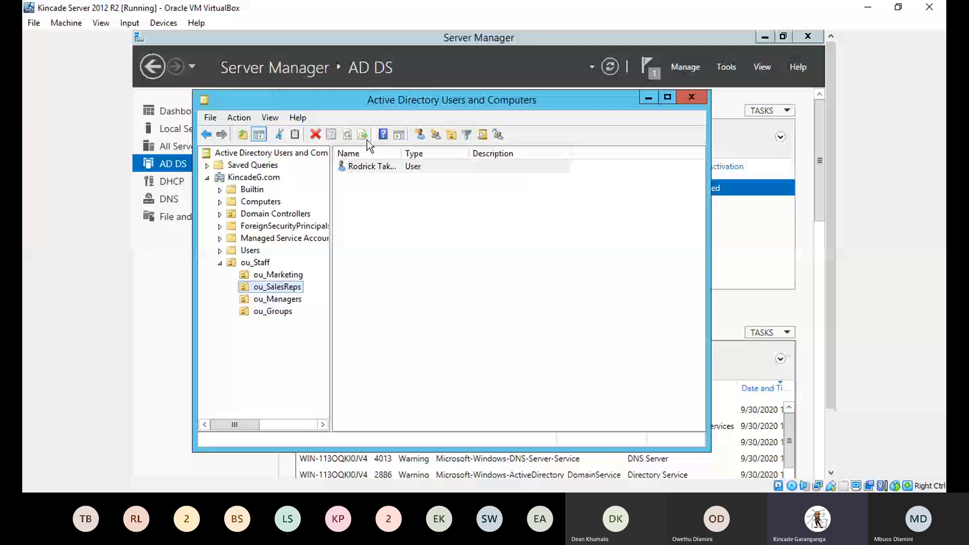
double_click(359, 168)
right_click(359, 169)
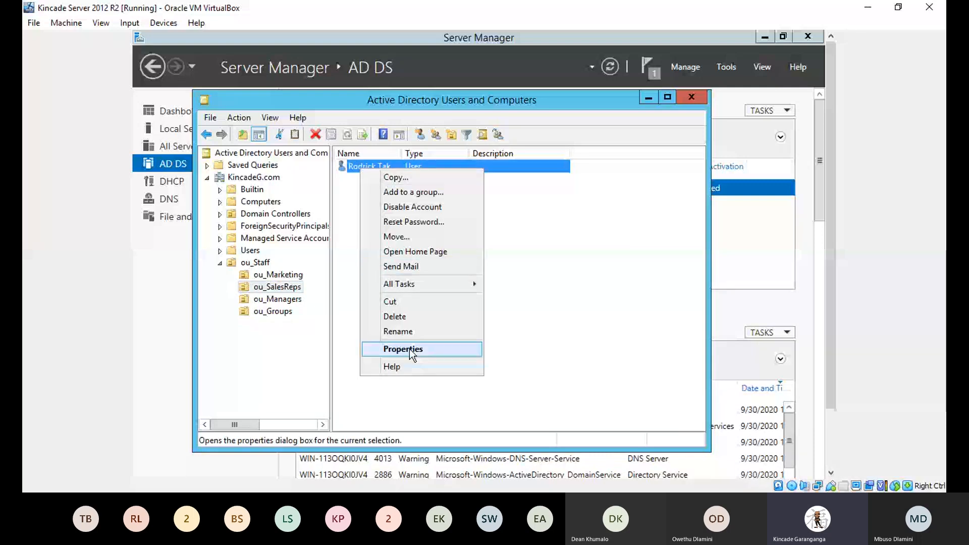
left_click(409, 221)
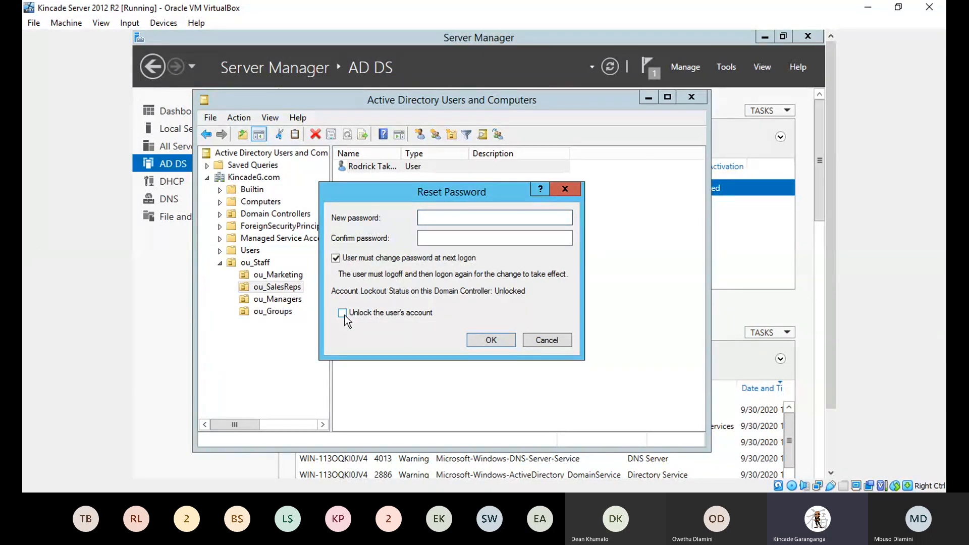
left_click(555, 344)
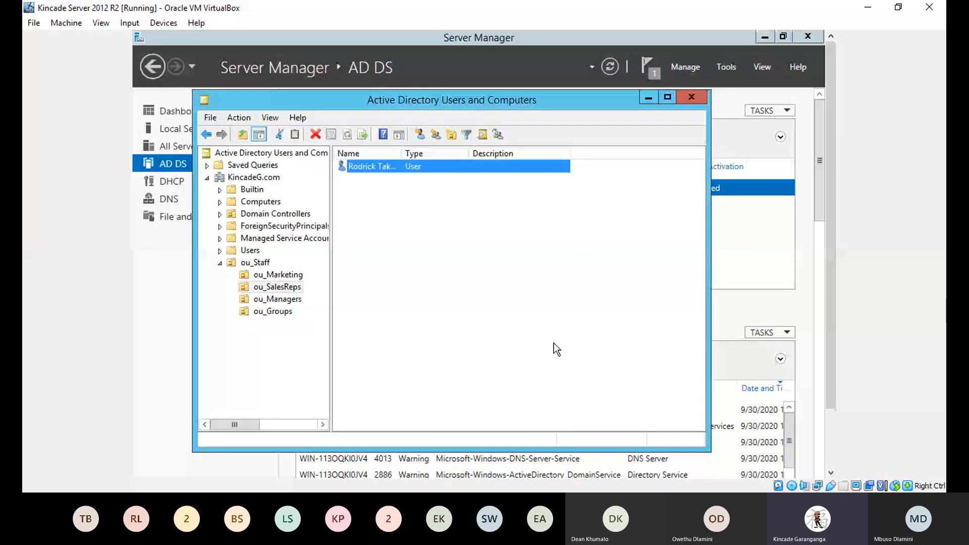
Step: Open the Logon Hours dialog from the new user's Account properties
right_click(379, 171)
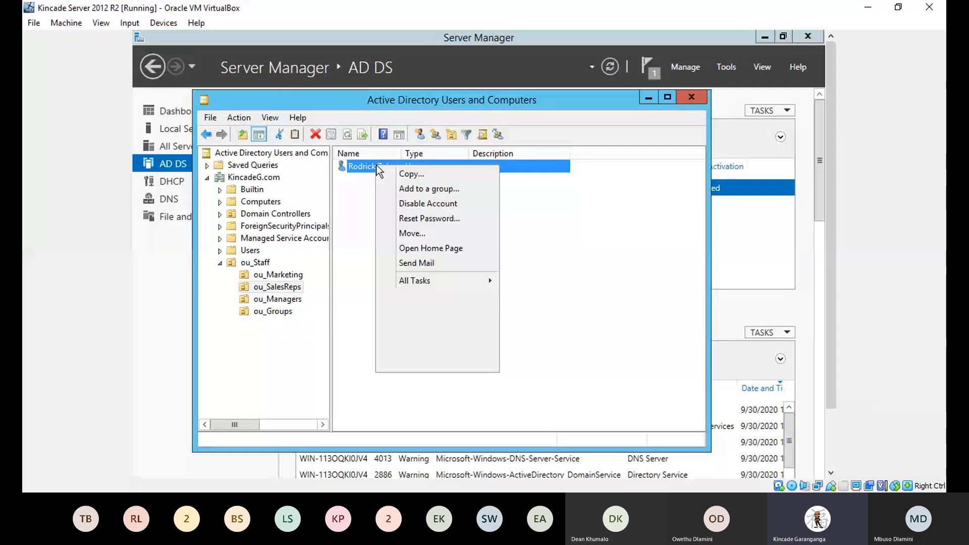
left_click(423, 344)
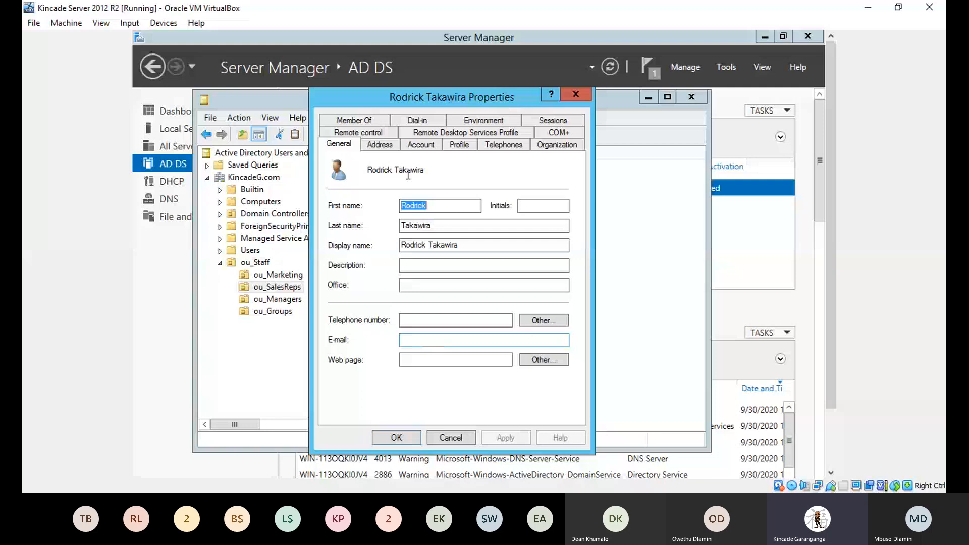
left_click(420, 144)
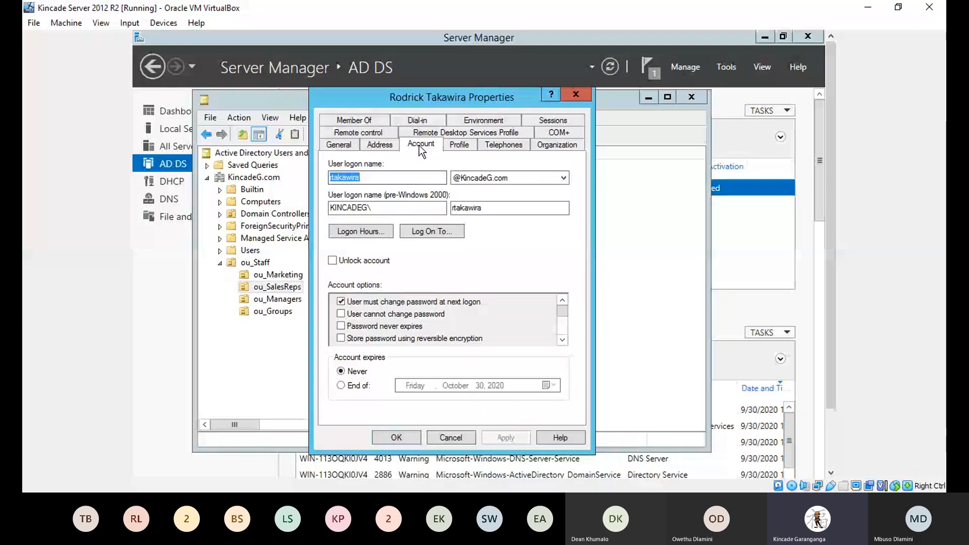
left_click(364, 232)
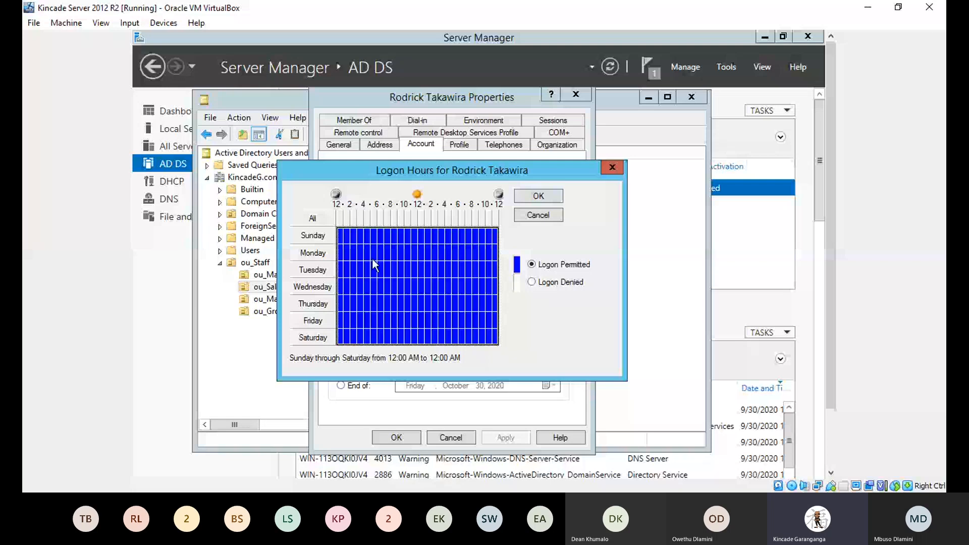
Step: Deny logon for all of Sunday and all of Saturday
left_click_drag(340, 235, 536, 287)
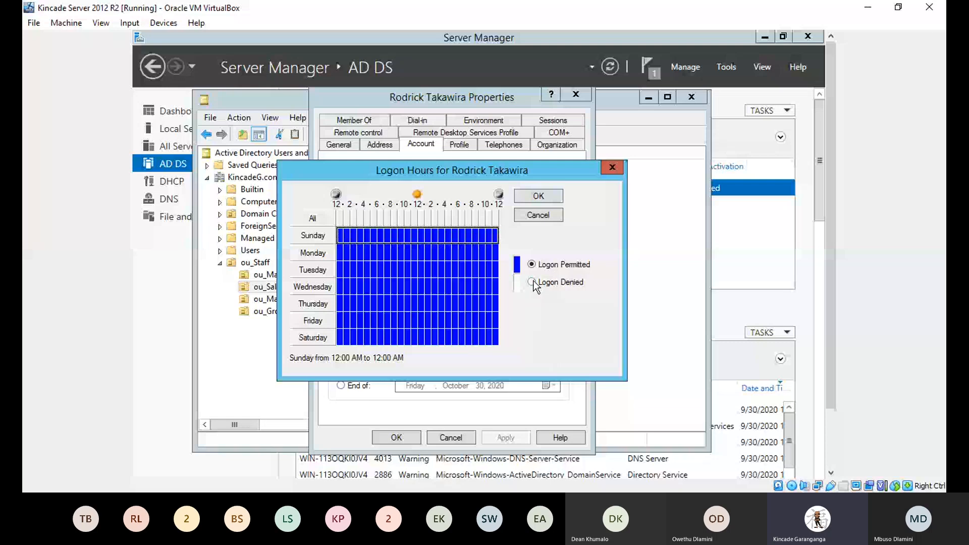
left_click(533, 283)
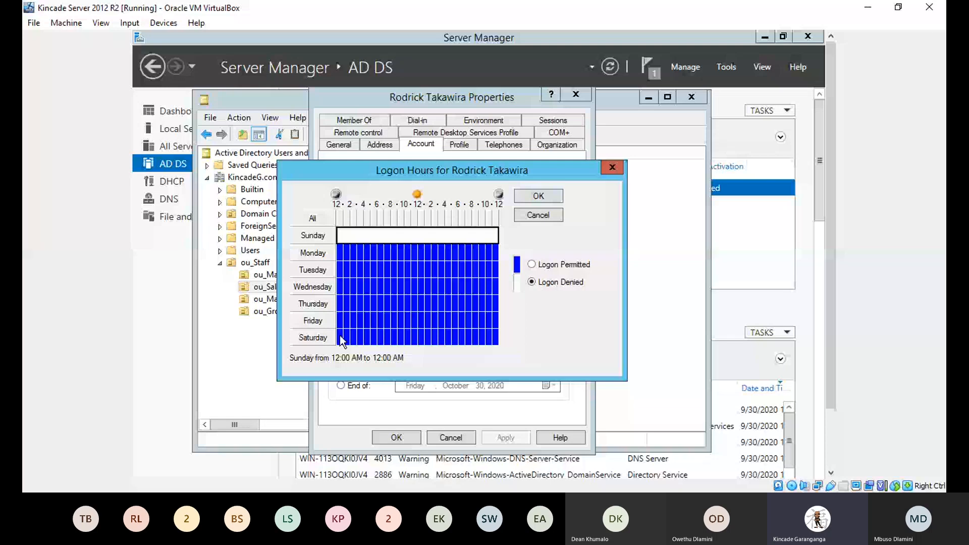
left_click_drag(340, 336, 501, 339)
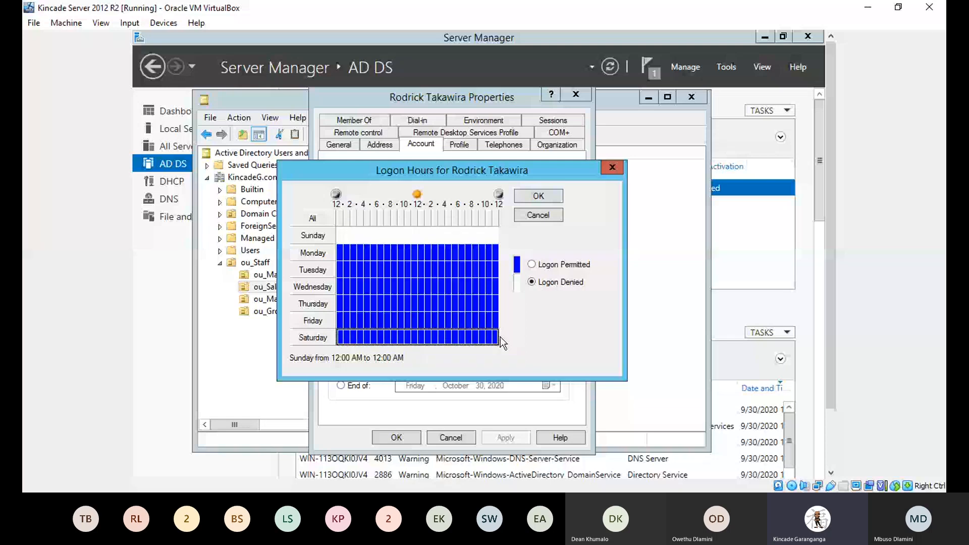
left_click(532, 282)
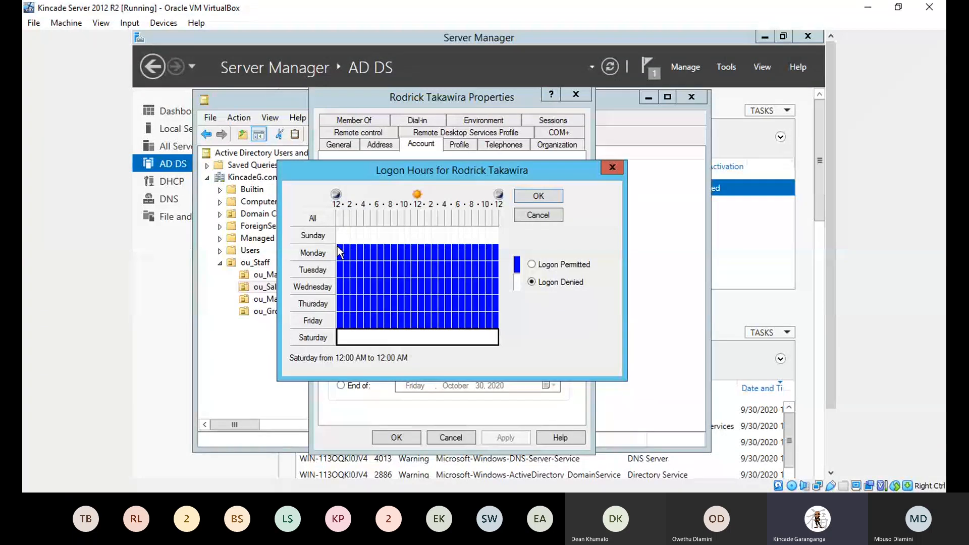
Step: Deny weekday logons before 8 AM and after 5 PM, leaving Mon–Fri 8 AM–5 PM permitted
left_click_drag(337, 247, 390, 256)
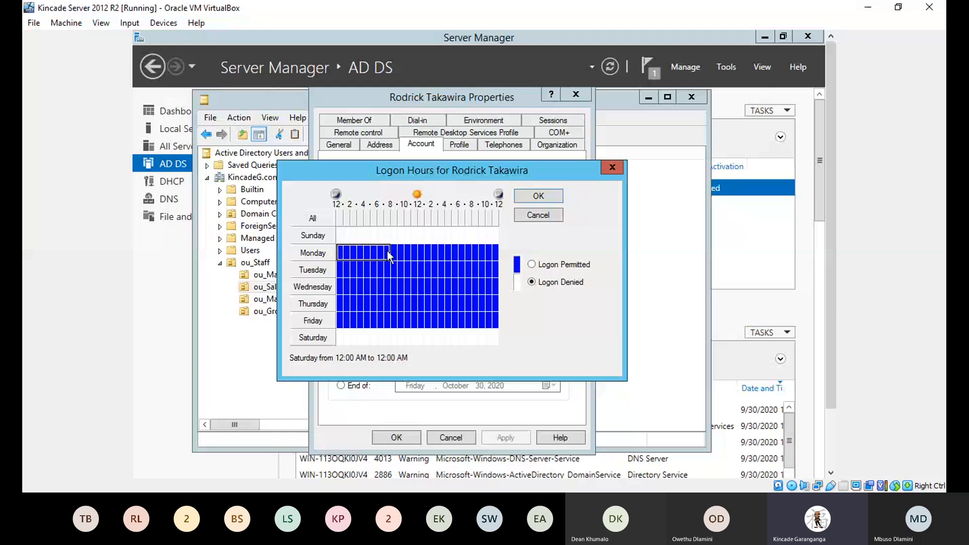
left_click_drag(389, 257, 387, 322)
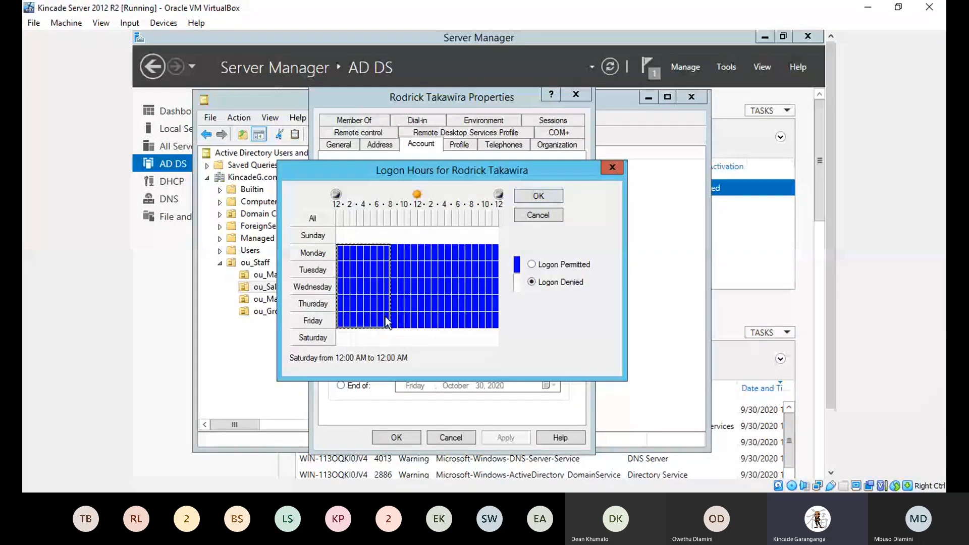
left_click(532, 265)
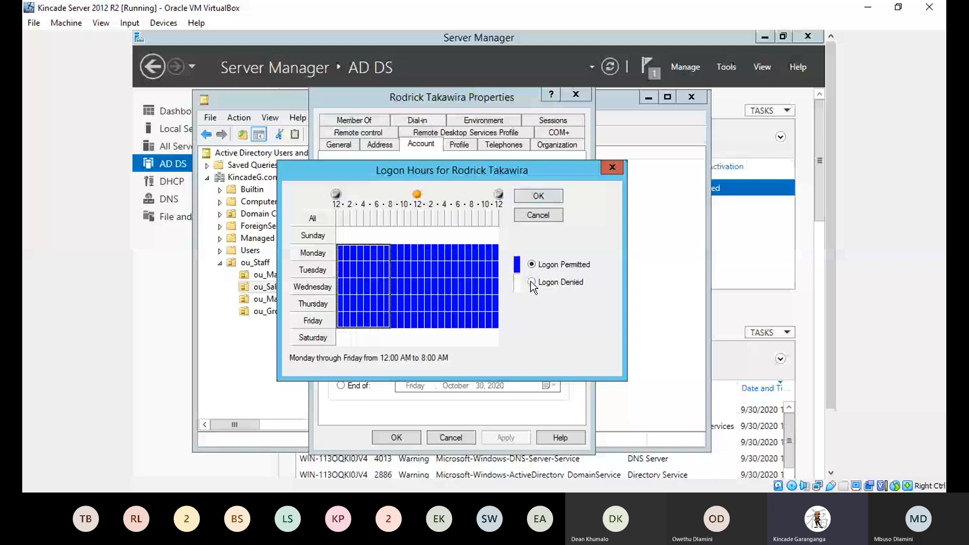
left_click(532, 282)
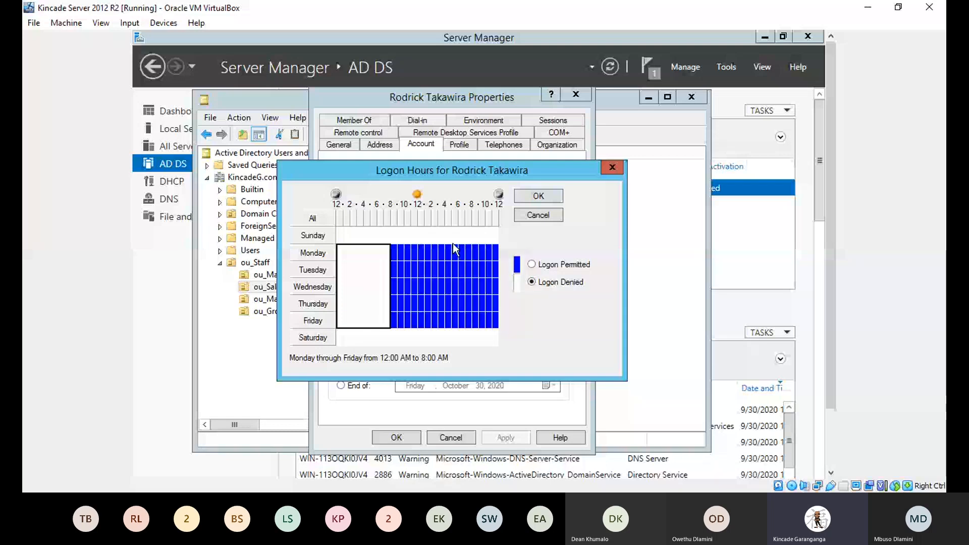
left_click_drag(453, 247, 499, 327)
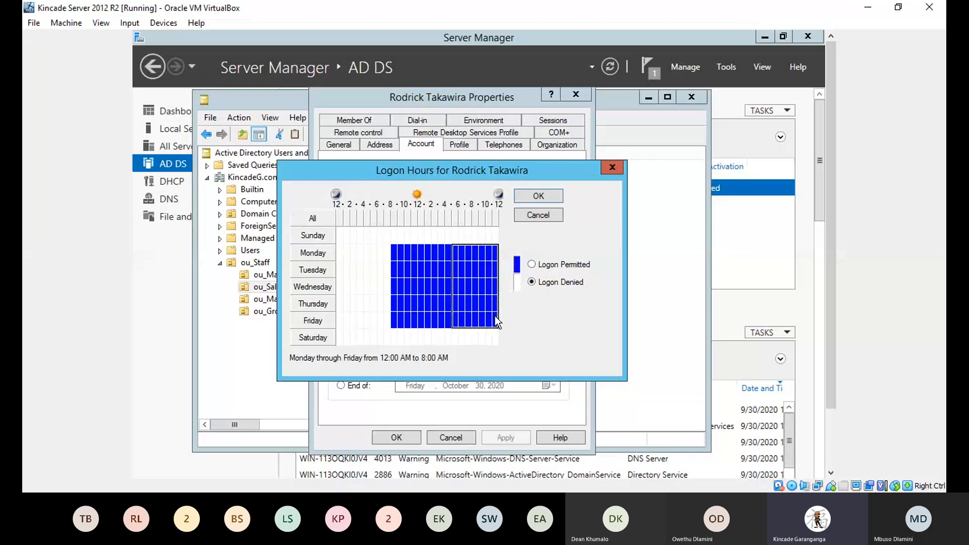
left_click(531, 282)
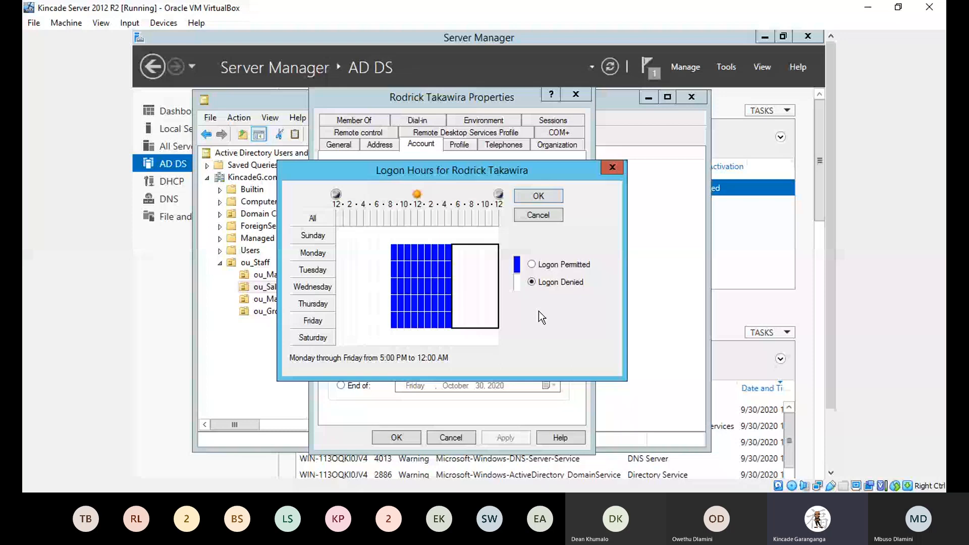
left_click(401, 252)
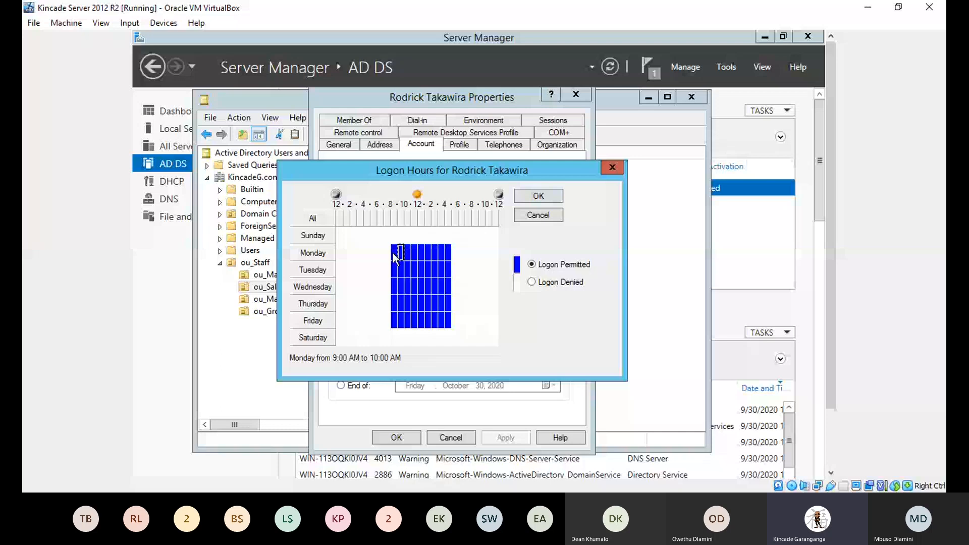
left_click(393, 251)
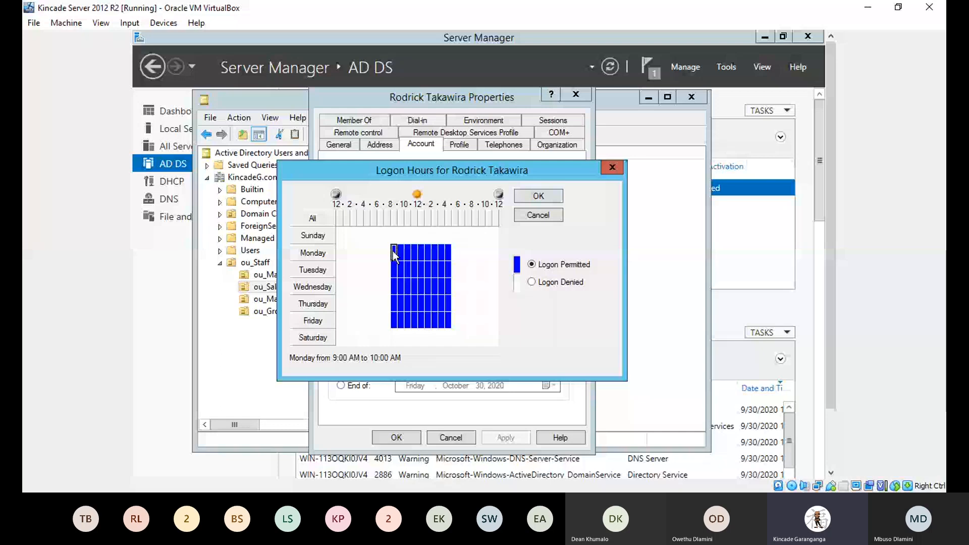
left_click_drag(395, 255, 450, 318)
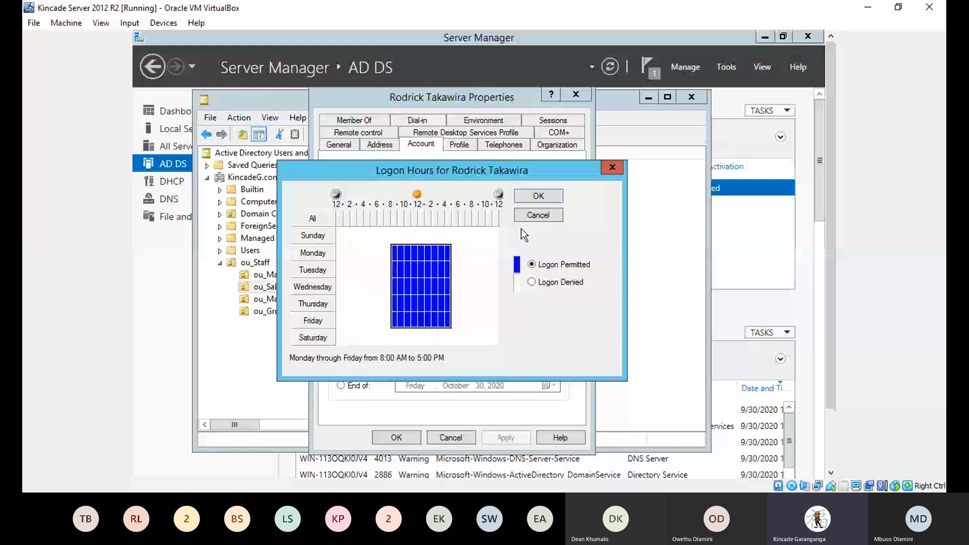
Step: Accept the new logon hours and close the user's Properties dialog
left_click(531, 202)
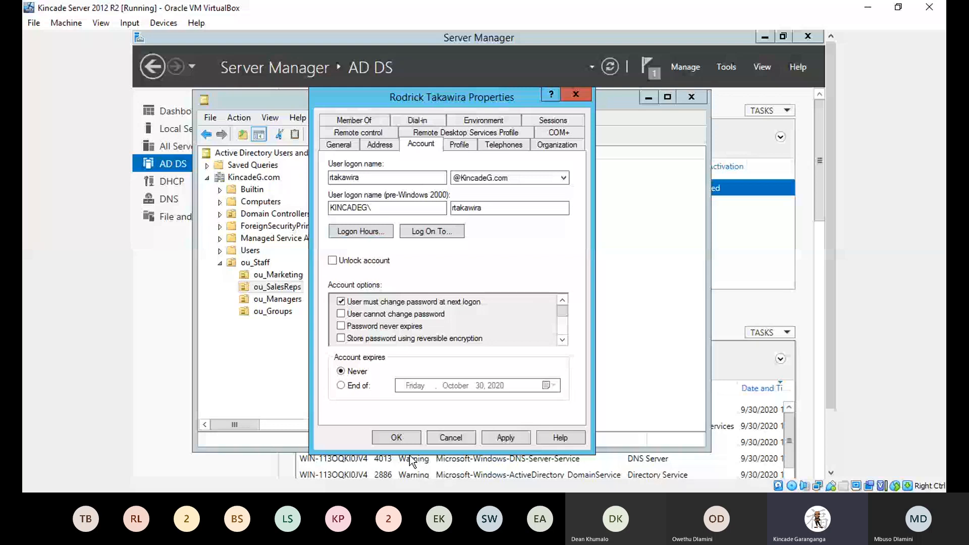
left_click(397, 437)
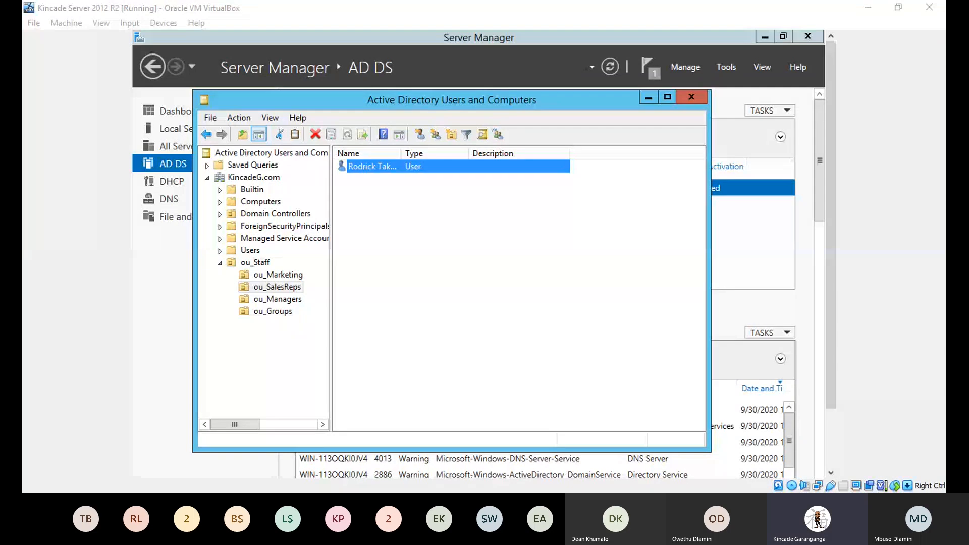
left_click(277, 312)
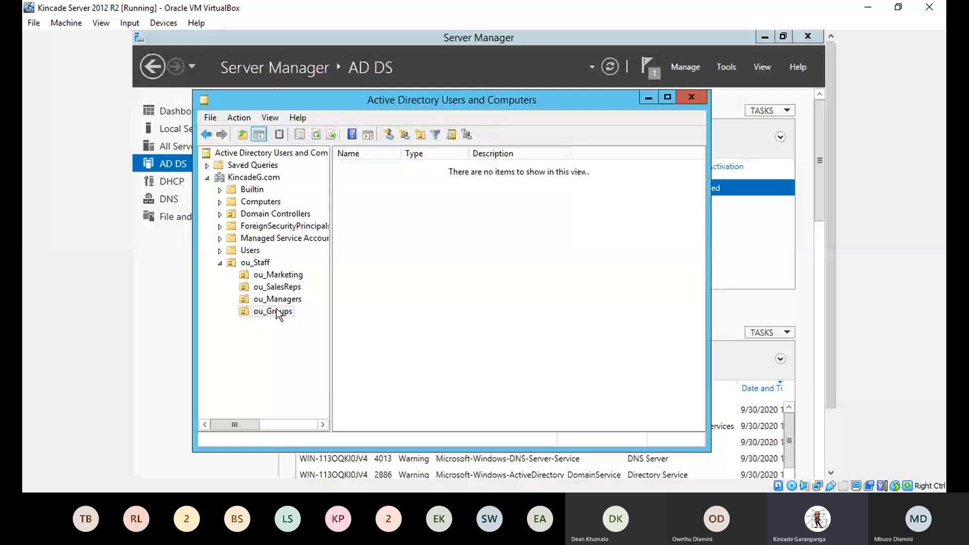
Step: Create the Global Security group 'grp_Staff' in ou_Groups
right_click(276, 309)
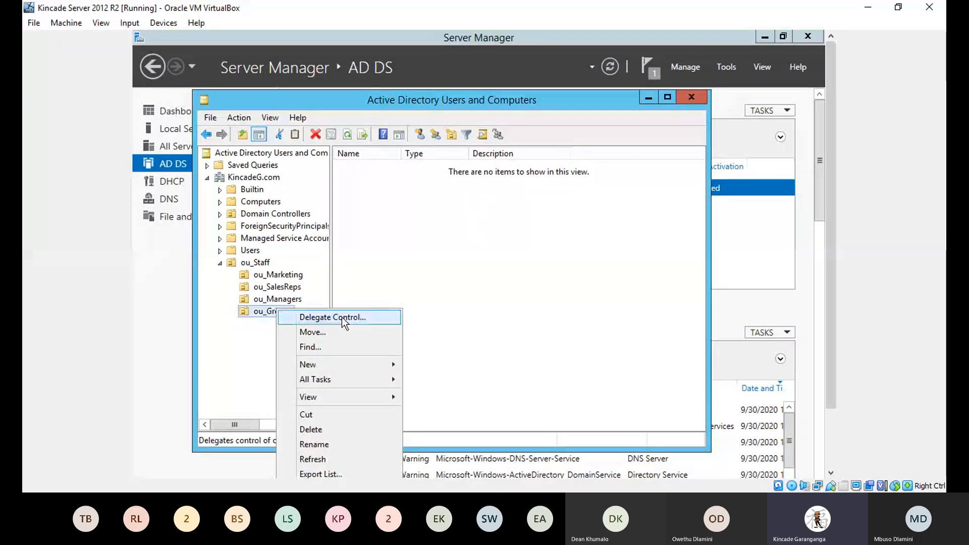
mouse_move(337, 363)
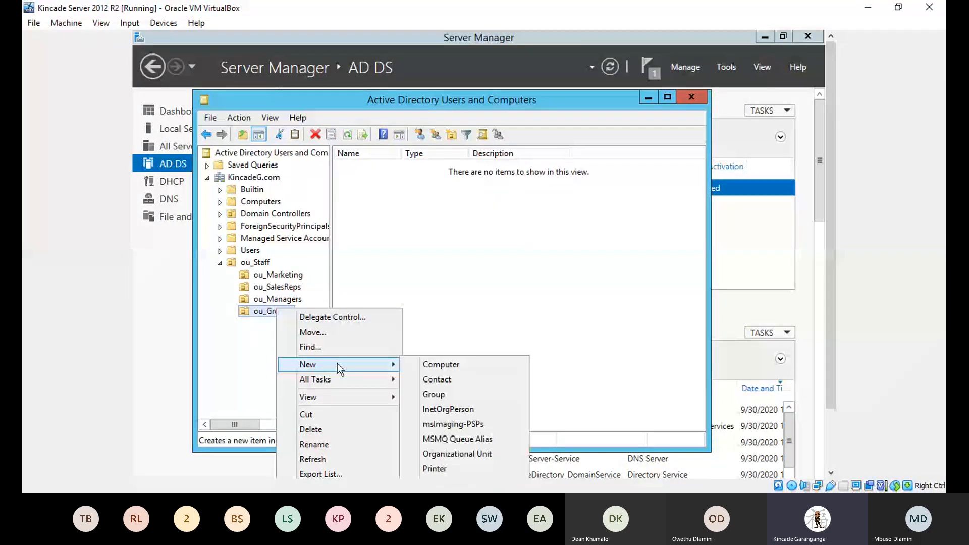
left_click(440, 394)
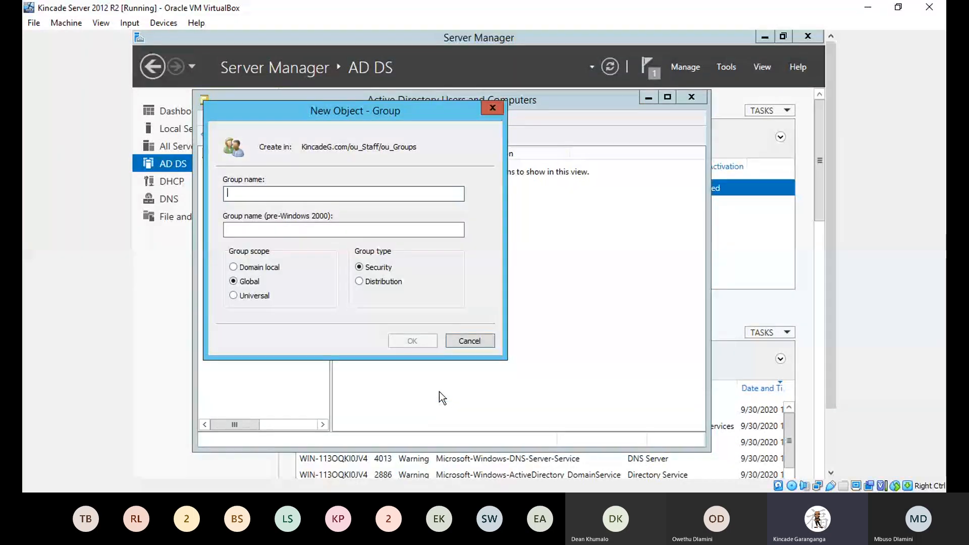
type("gr")
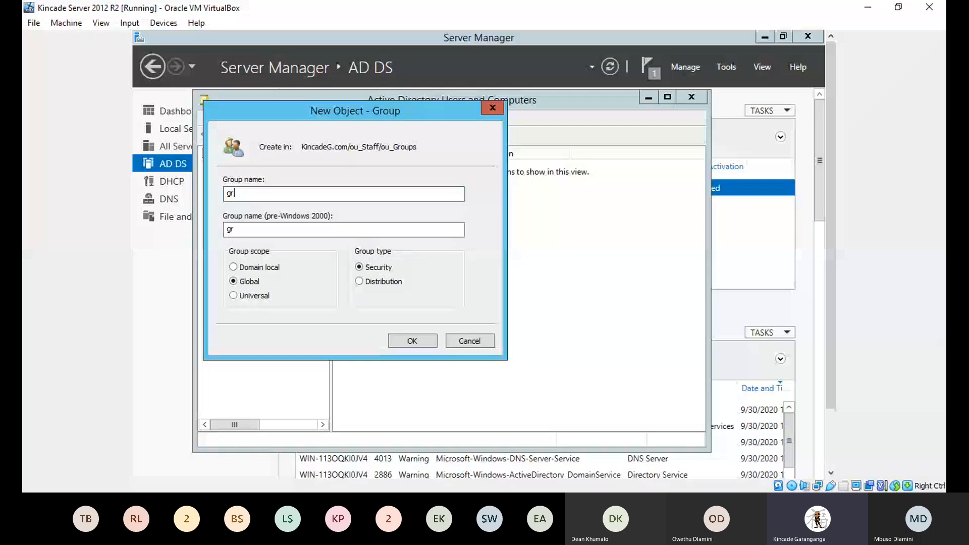
type("p_")
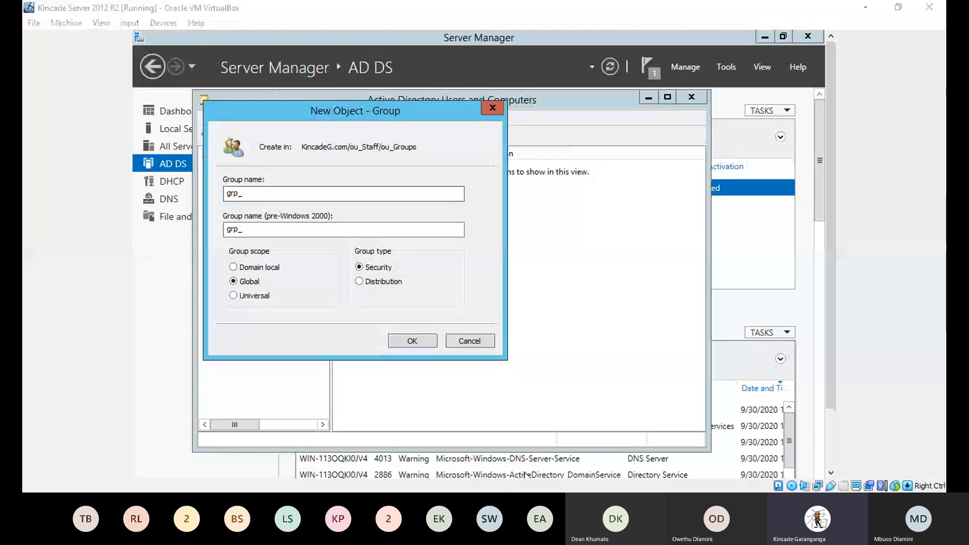
type("St")
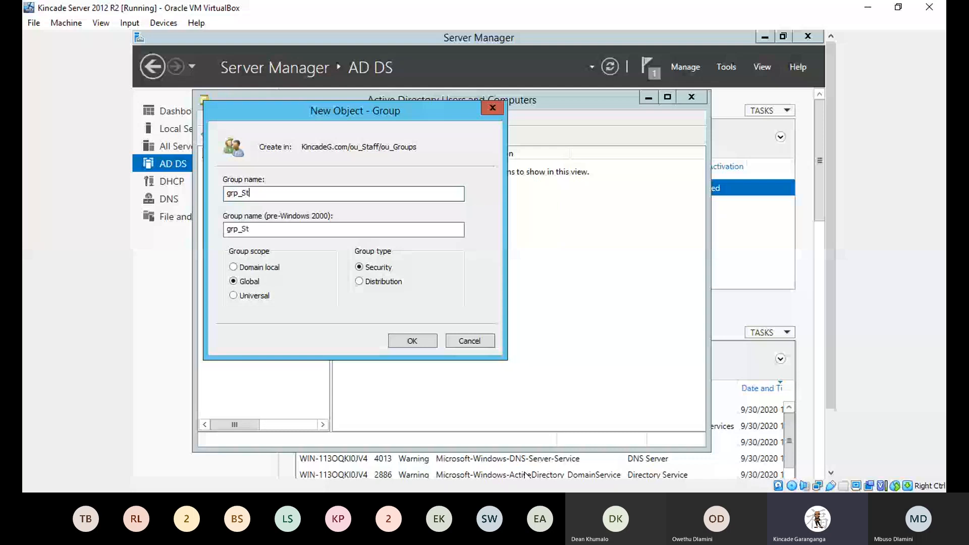
type("aff")
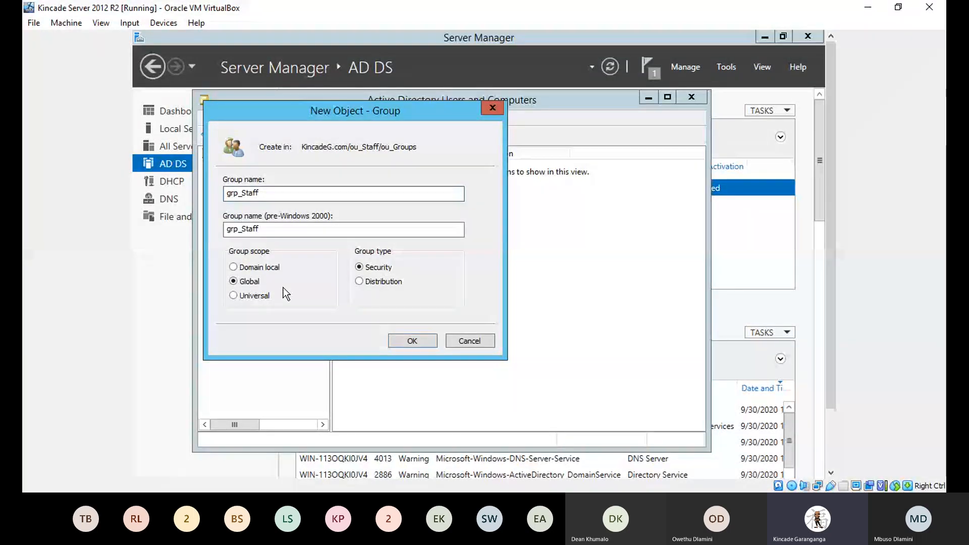
left_click(403, 342)
Step: Create the Global Security group 'grp_Marketing' in ou_Groups
left_click(284, 313)
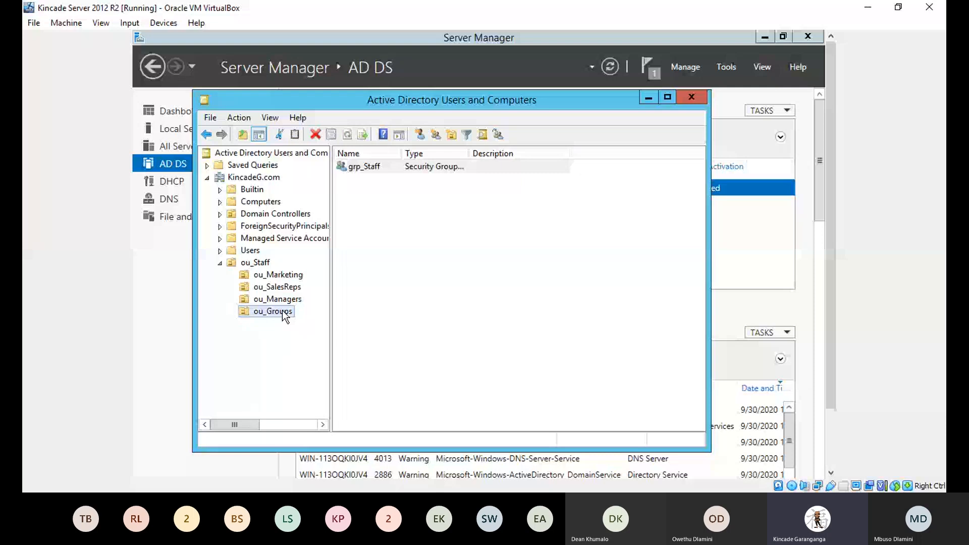
right_click(285, 313)
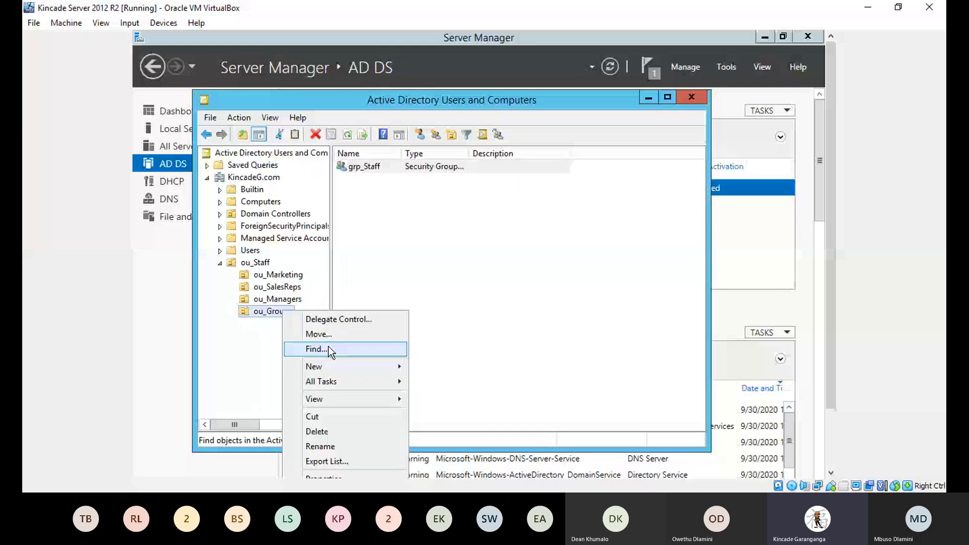
mouse_move(353, 367)
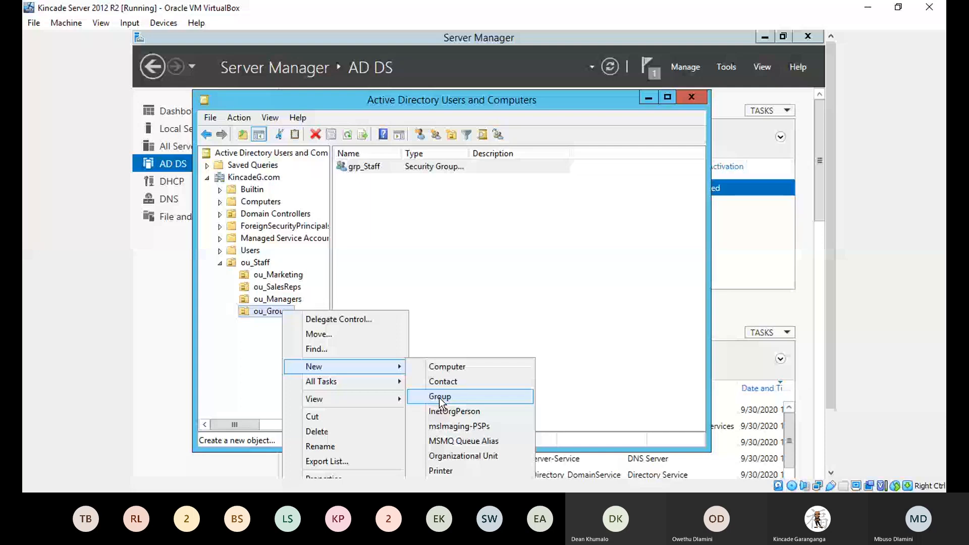
left_click(439, 398)
type("gr")
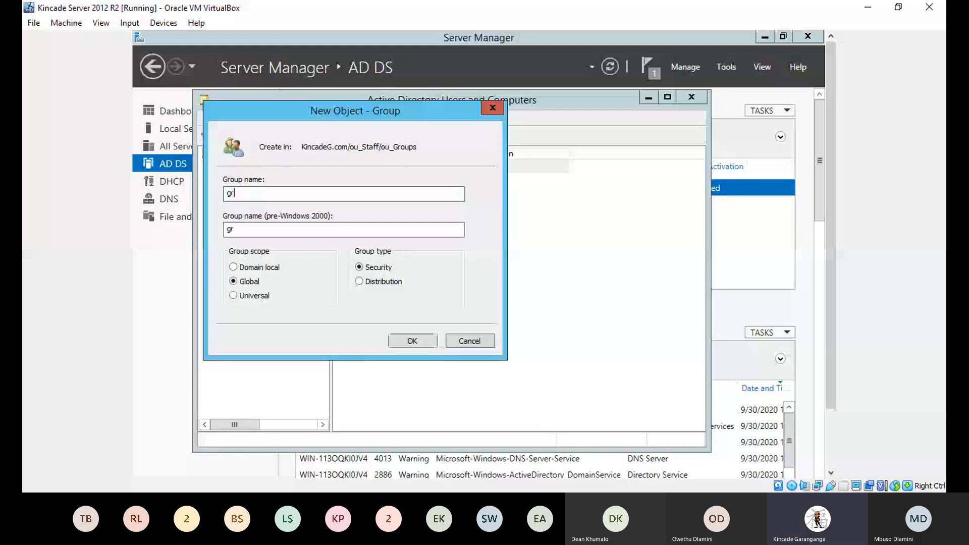
type("p_")
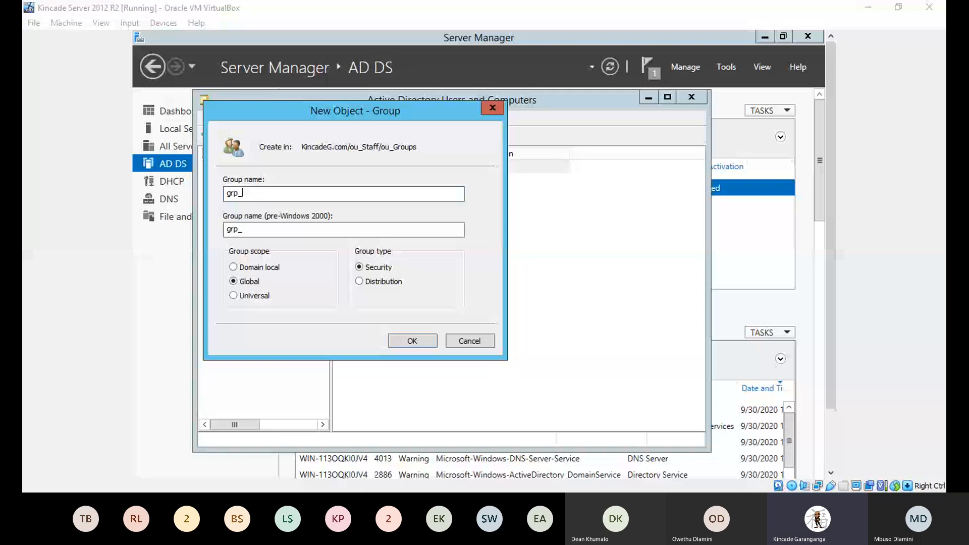
type("Mar")
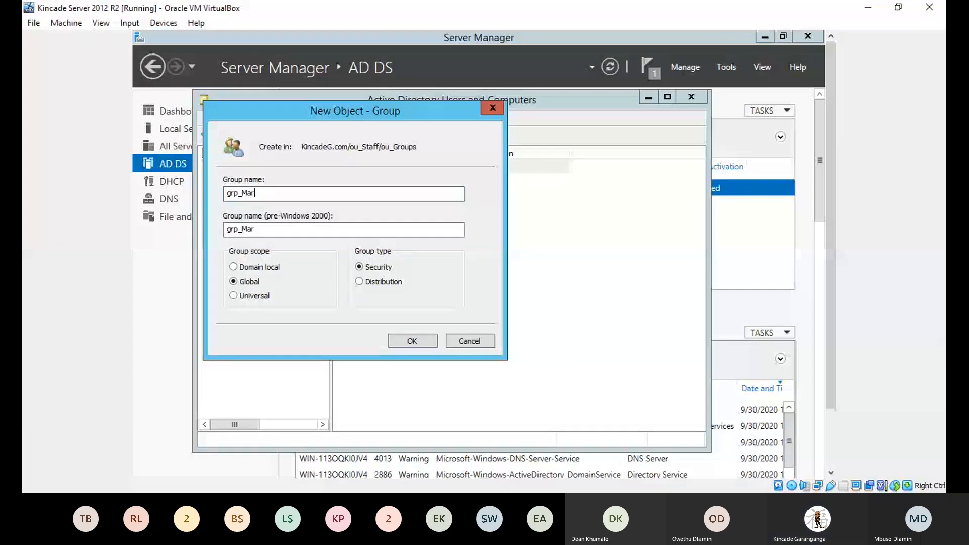
type("keting")
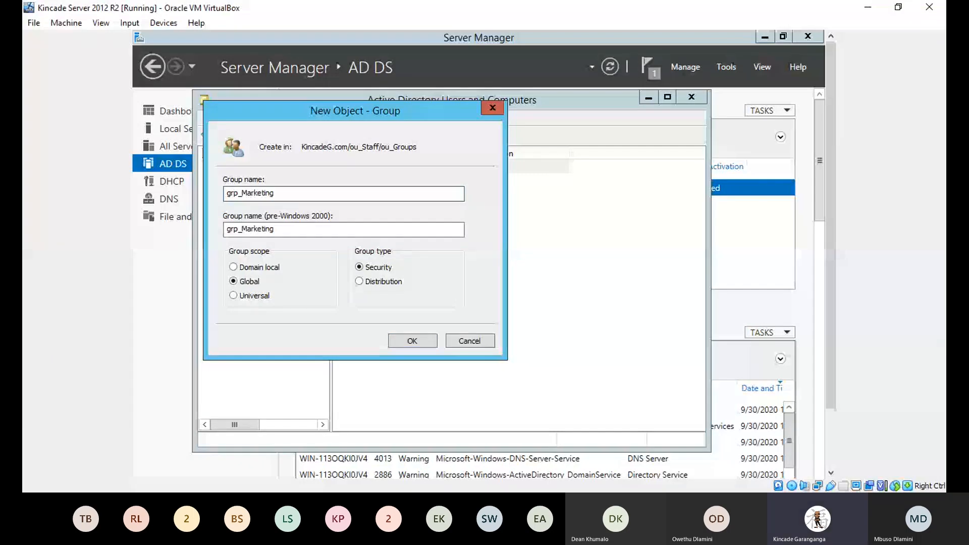
left_click(404, 340)
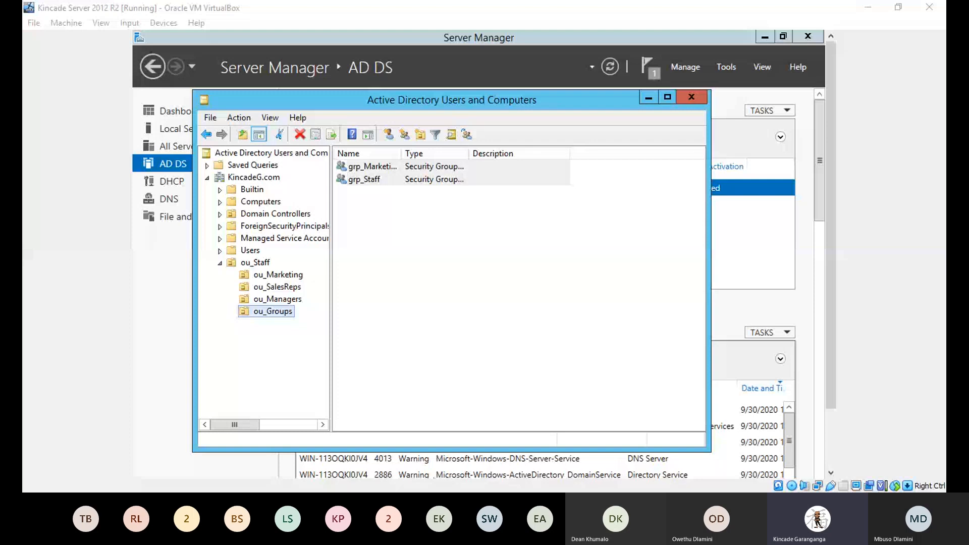
Step: Create the Global Security group 'grp_Managers' in ou_Groups
right_click(266, 311)
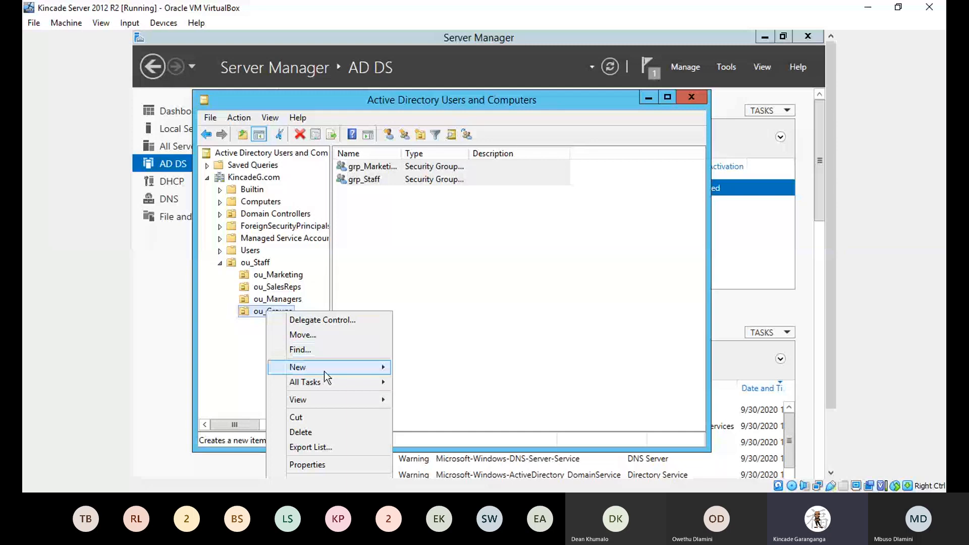
mouse_move(324, 371)
left_click(437, 396)
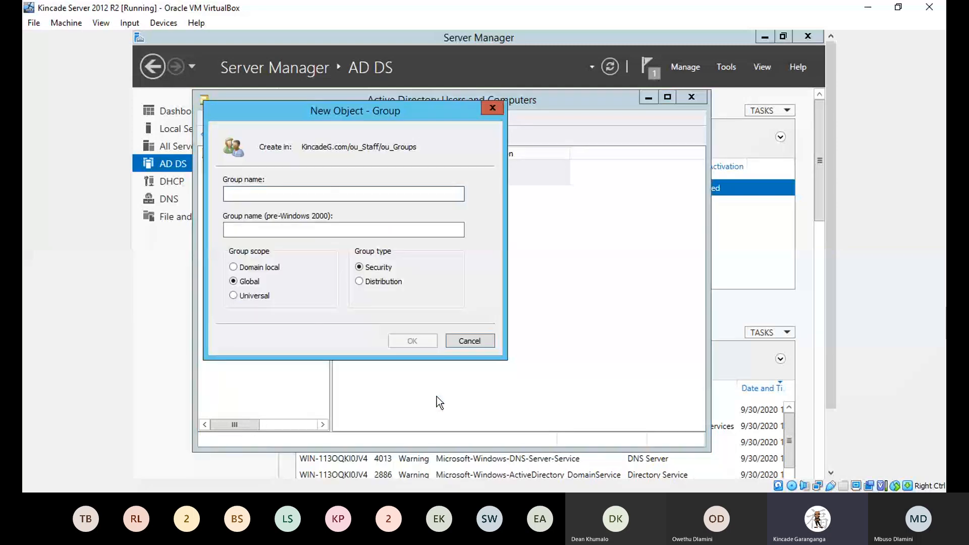
type("grp_")
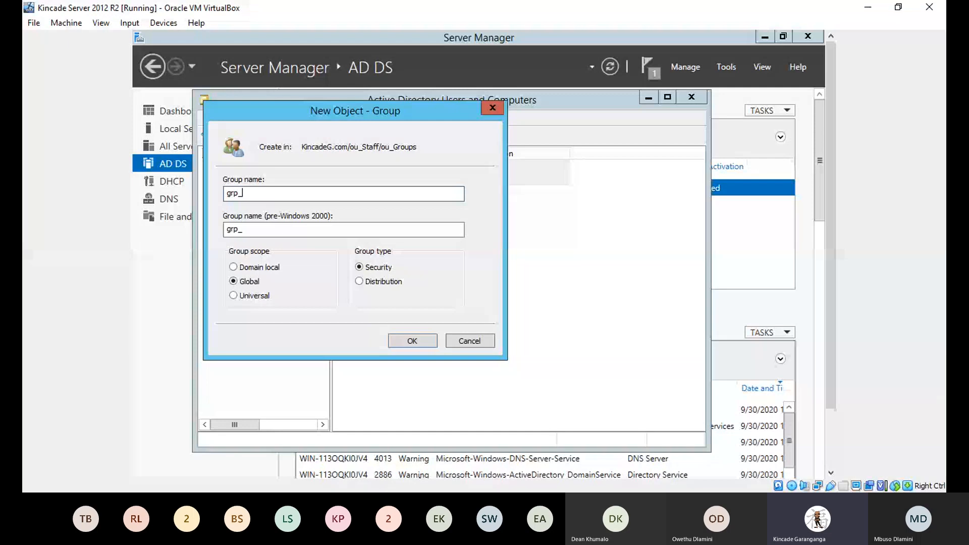
type("Ma")
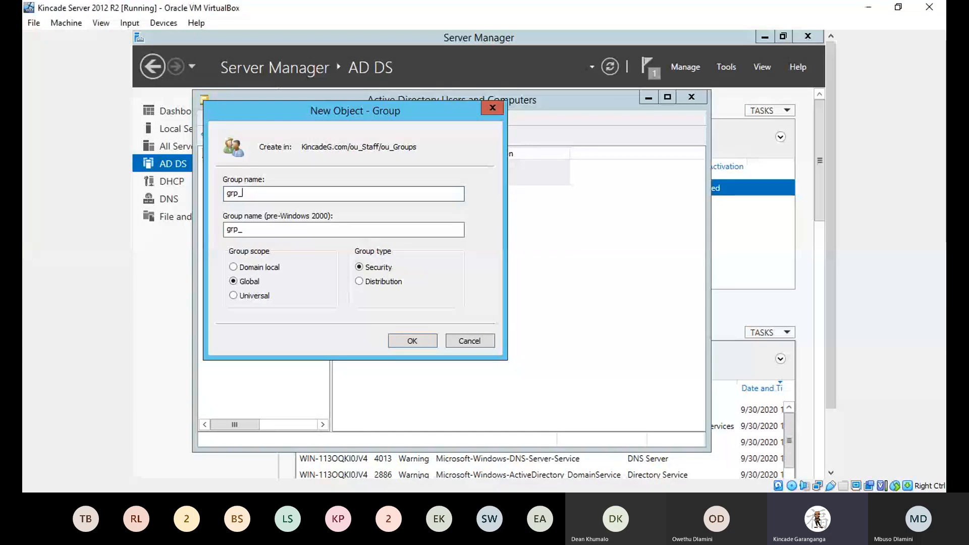
type("nagers")
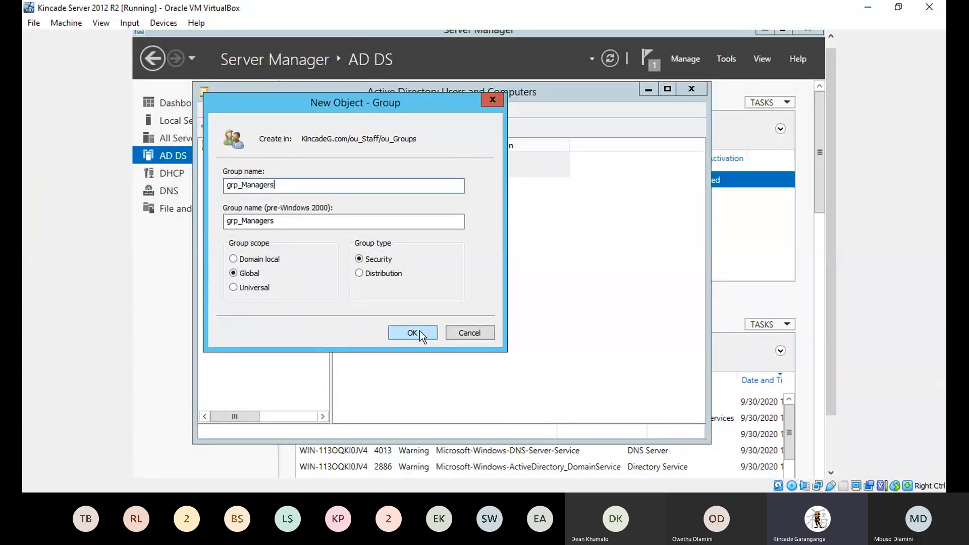
left_click(419, 331)
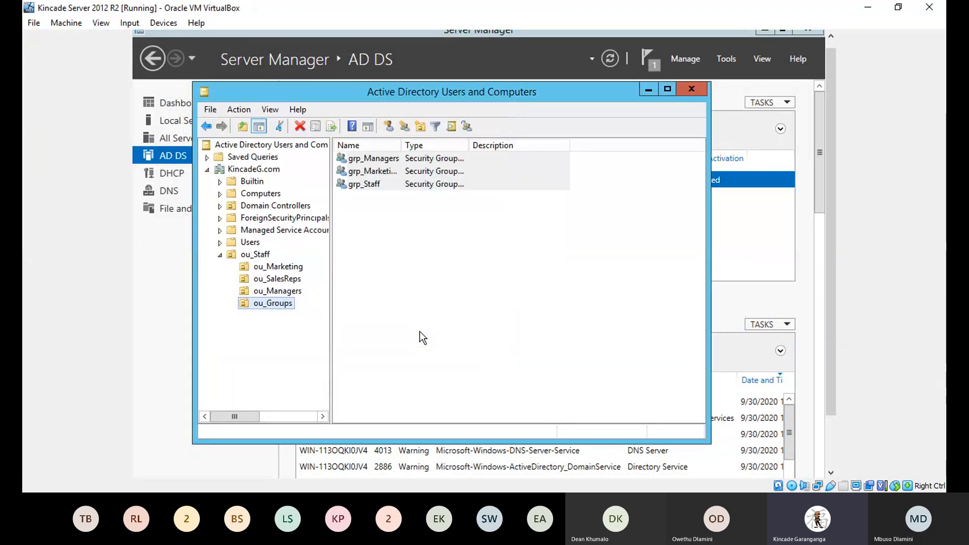
Step: Create the Global Security group 'grp_SalesReps' in ou_Groups, correcting a mistyped name
right_click(265, 305)
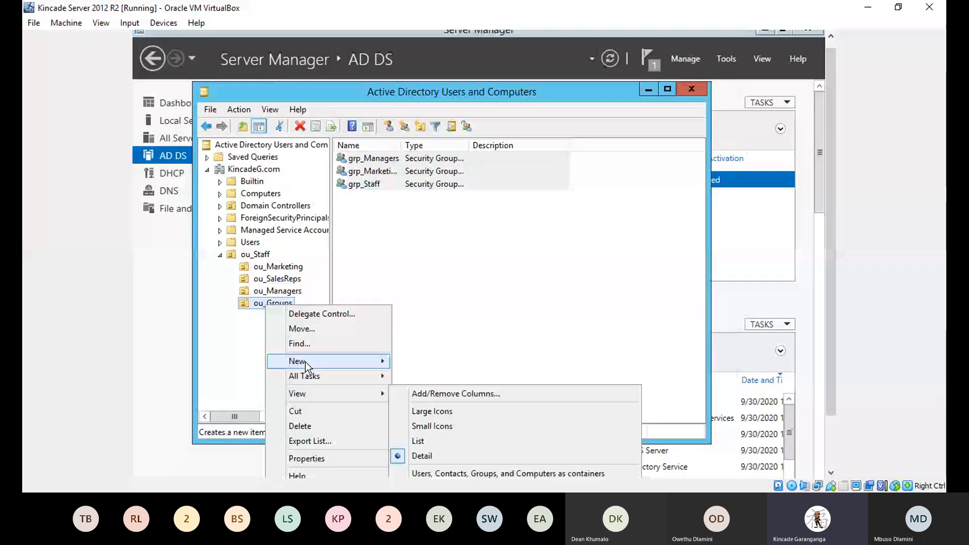
mouse_move(304, 362)
left_click(424, 391)
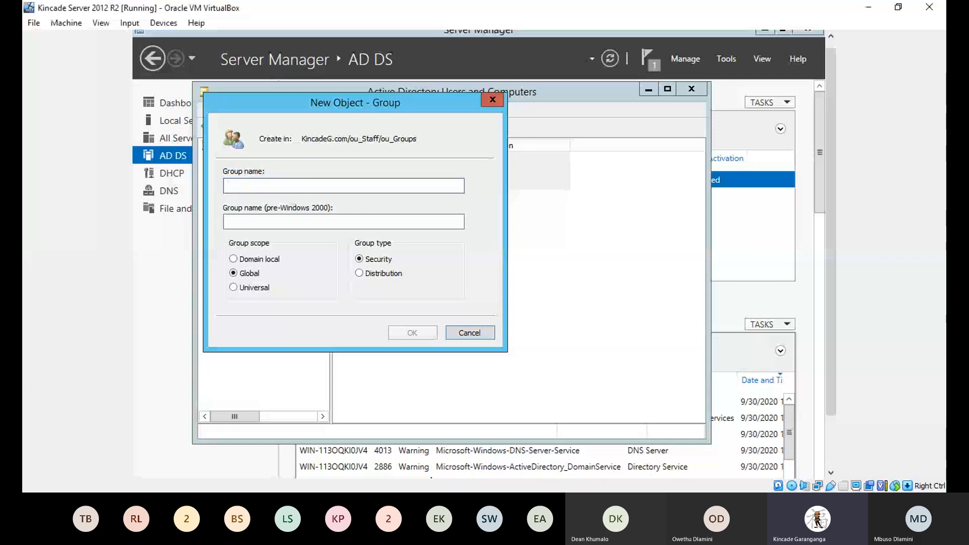
type("pr")
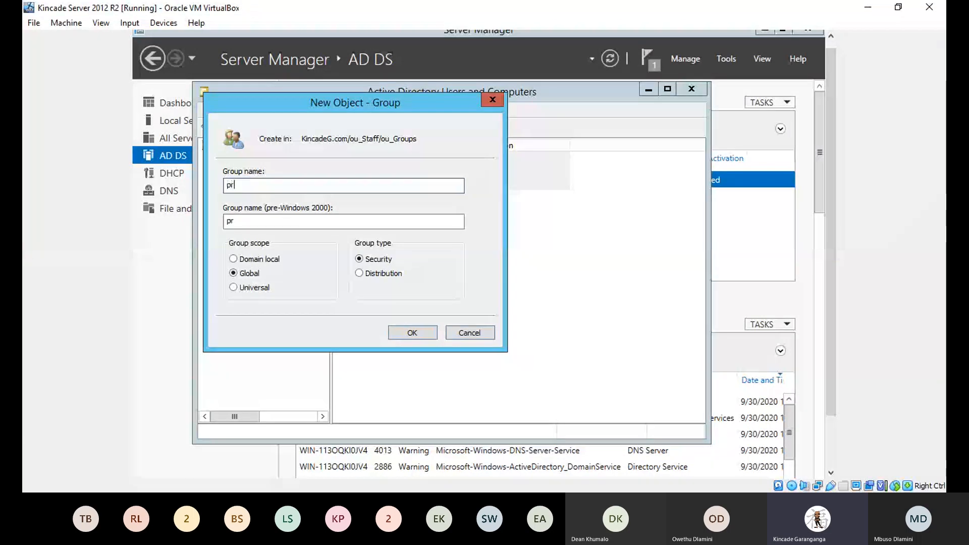
key("BackSpace")
key("BackSpace")
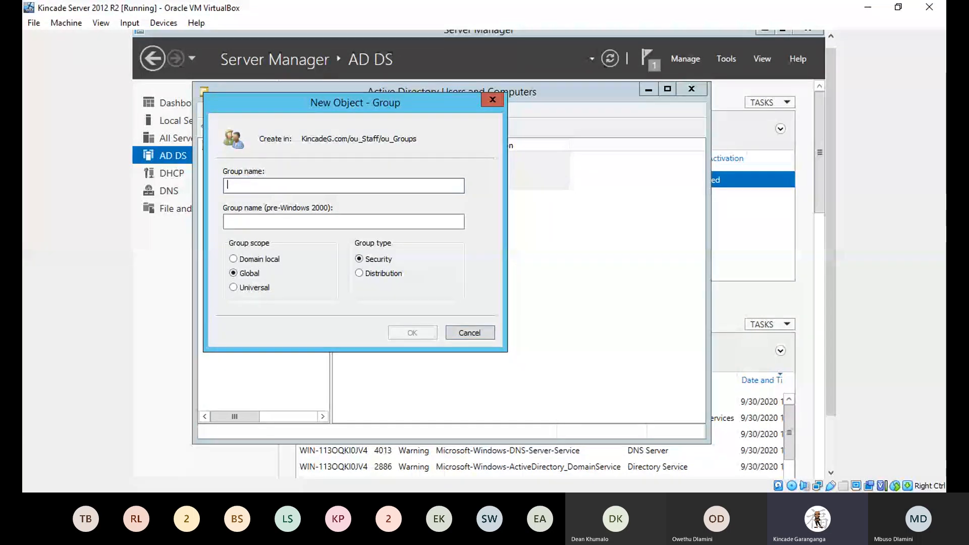
type("grp_S")
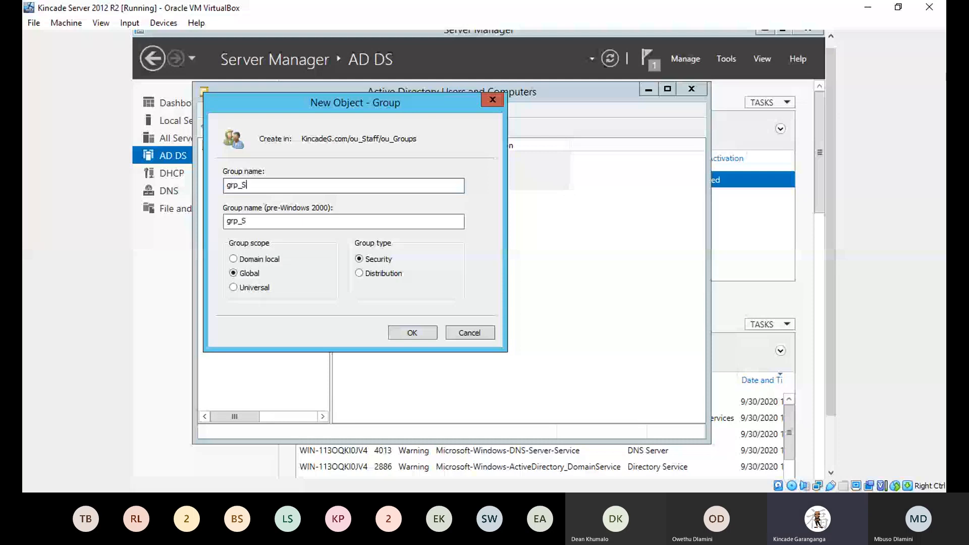
type("alesReps")
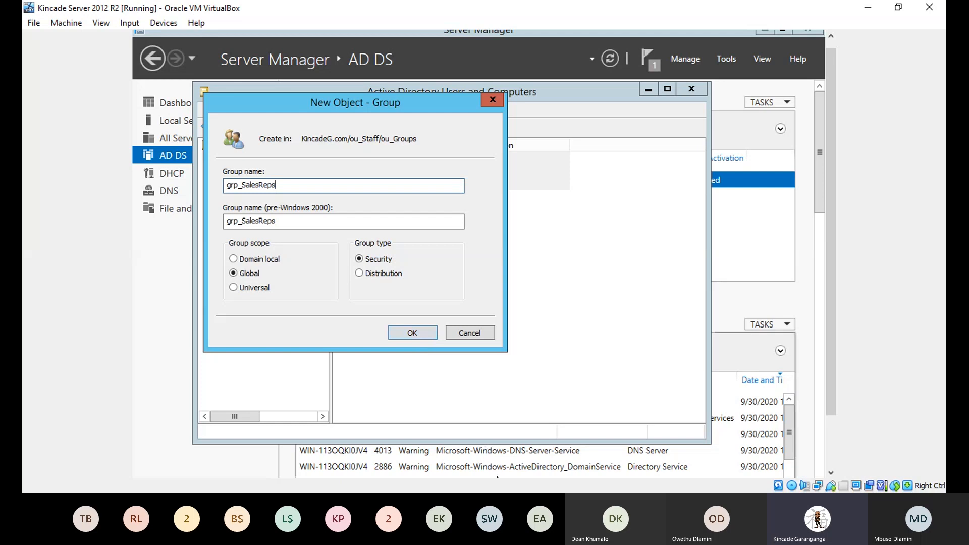
left_click(407, 331)
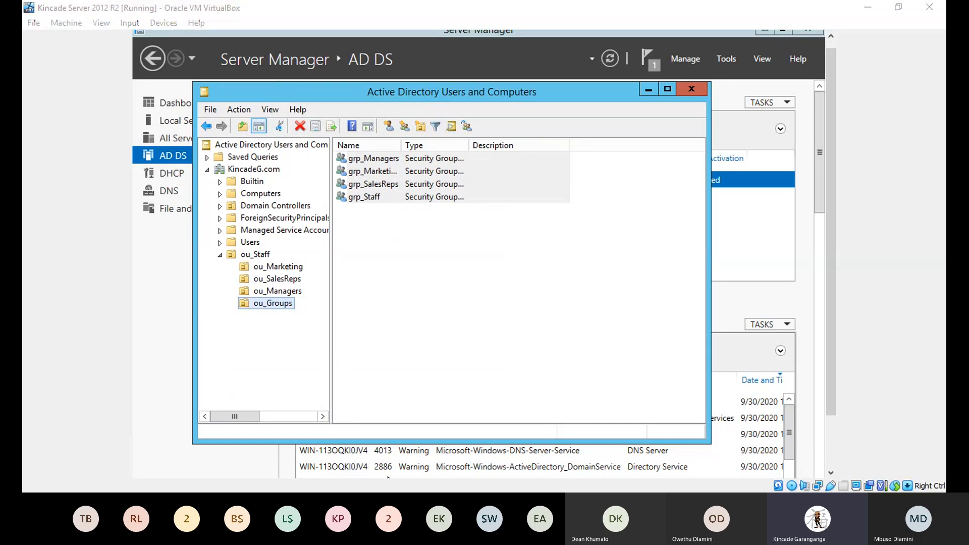
Step: Switch grp_Staff's group scope to Universal in its properties and save
left_click(376, 198)
right_click(378, 198)
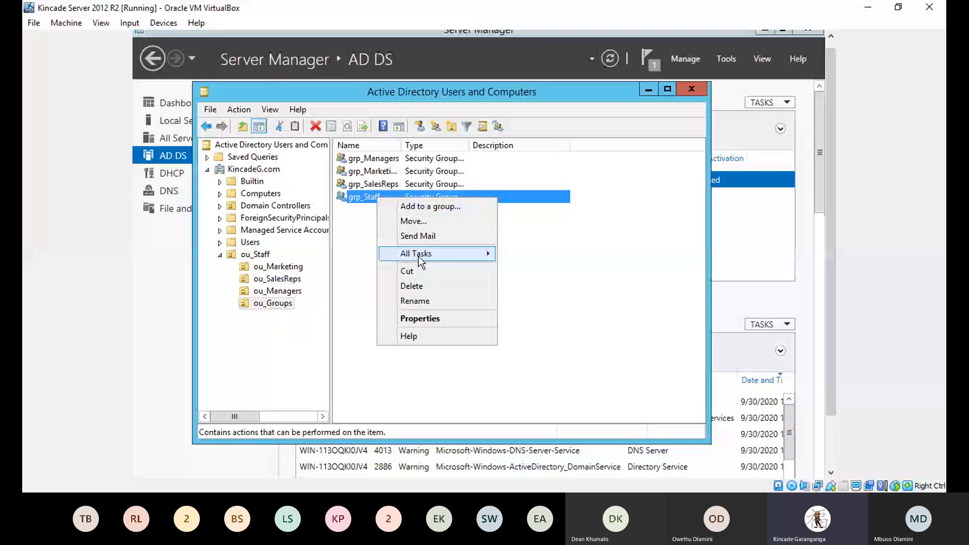
left_click(407, 319)
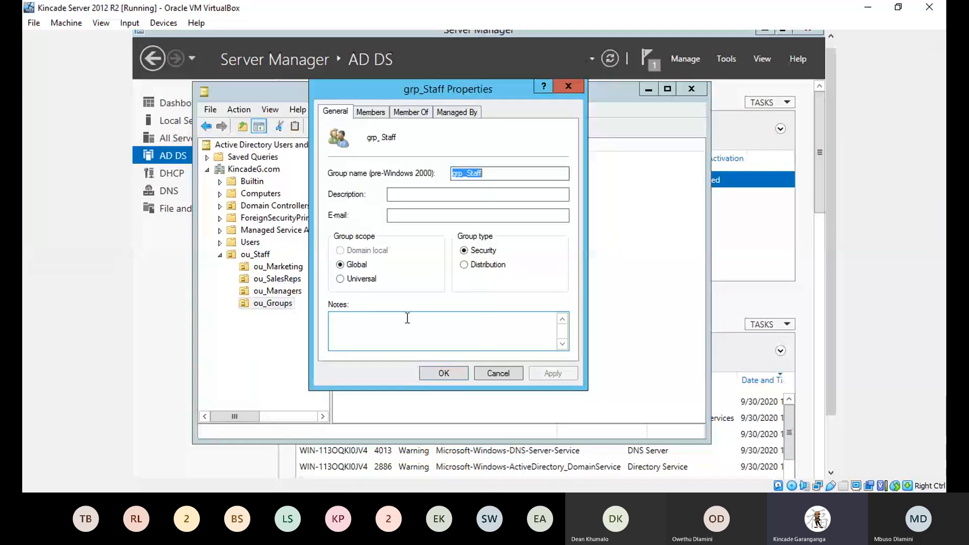
left_click(340, 278)
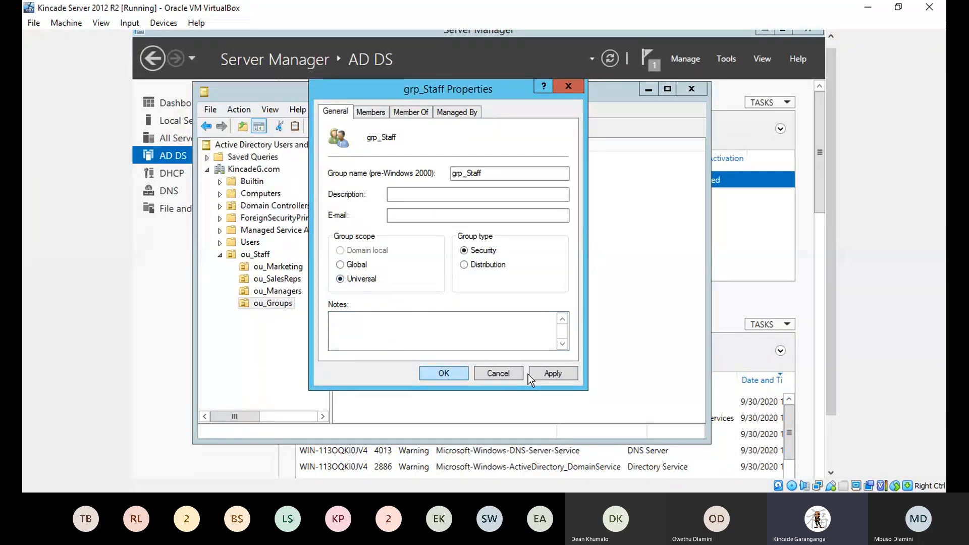
left_click(441, 372)
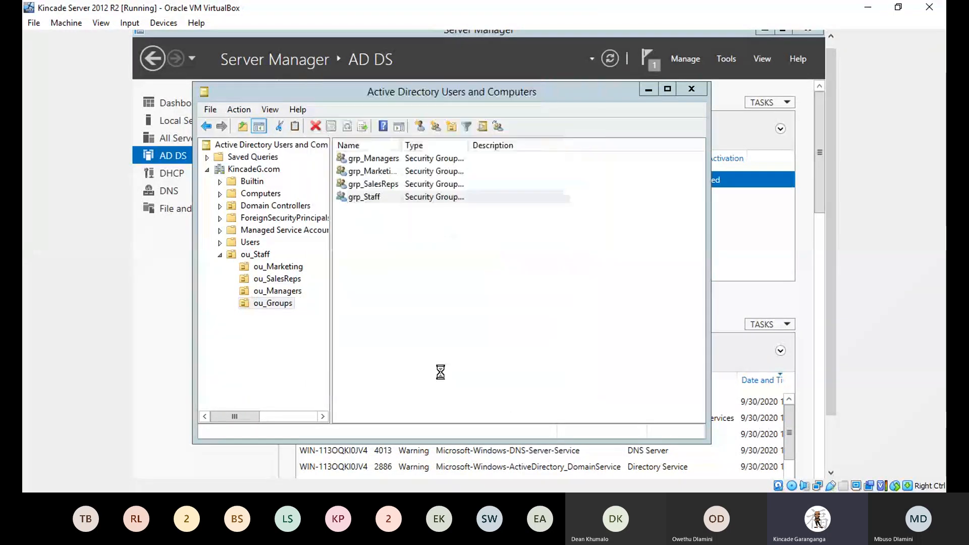
left_click(427, 309)
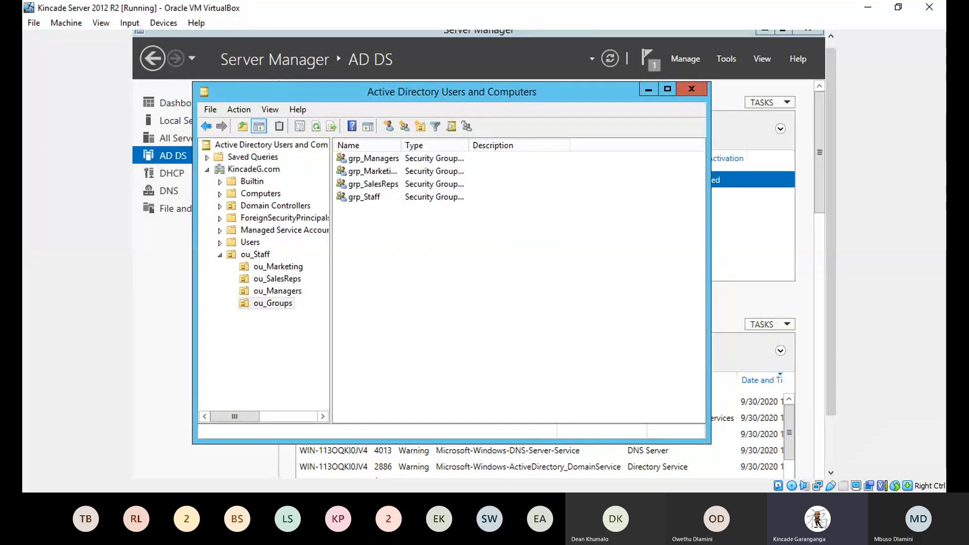
left_click(376, 504)
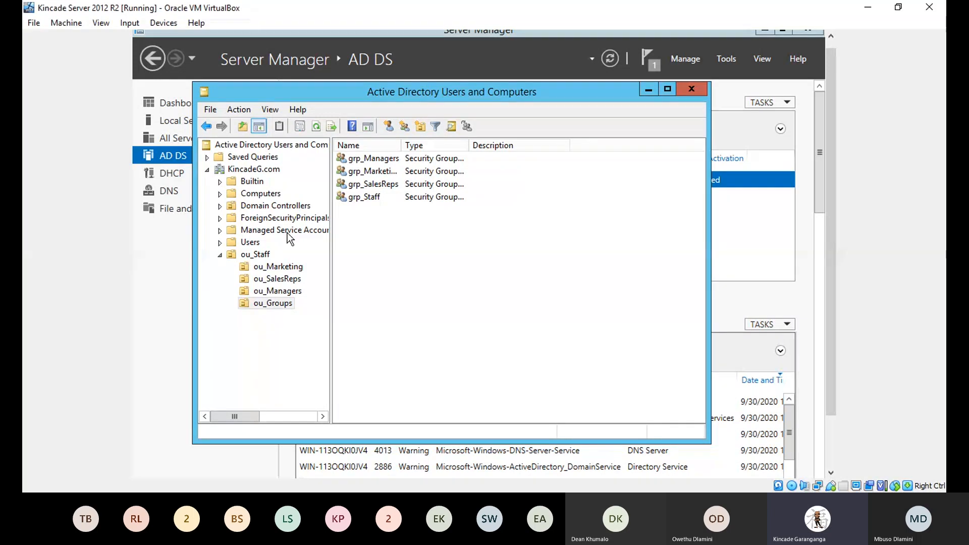
Step: Add the ou_SalesReps user to grp_SalesReps via Add to a group, then view ou_Groups
left_click(271, 281)
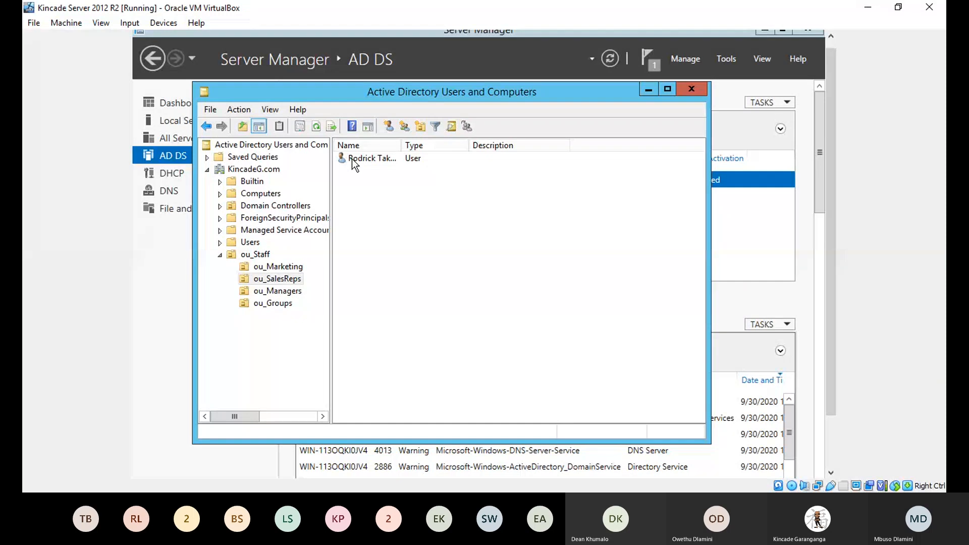
right_click(353, 159)
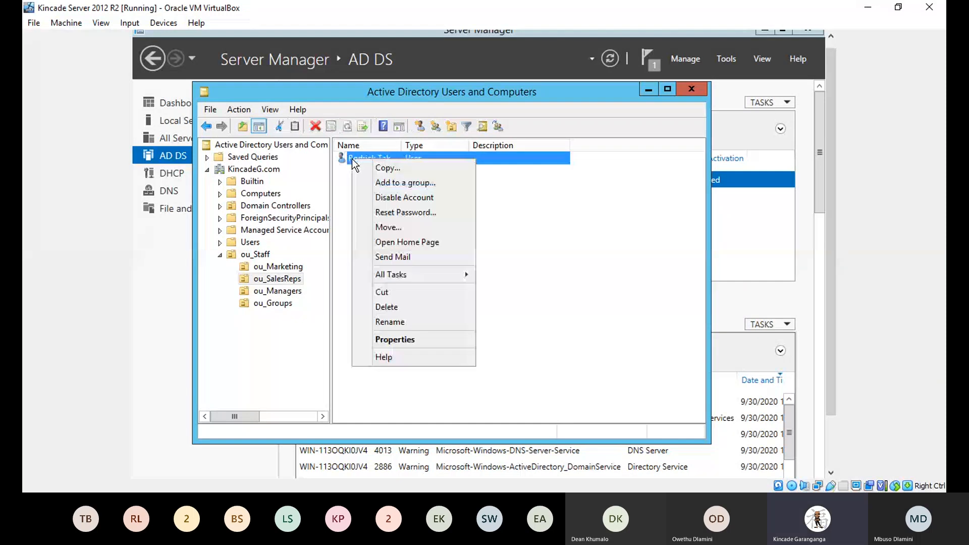
left_click(389, 182)
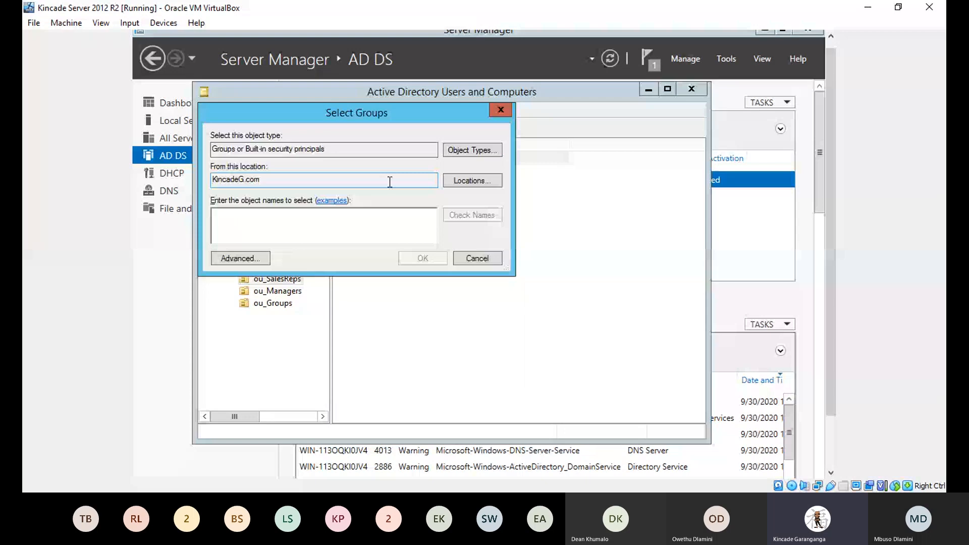
type("gr")
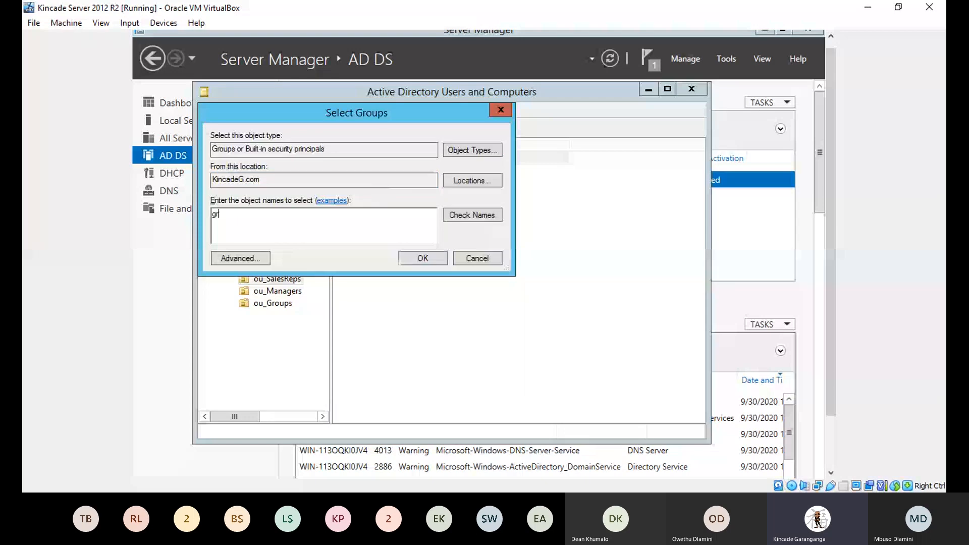
type("o")
type("_Sales")
type("Reps")
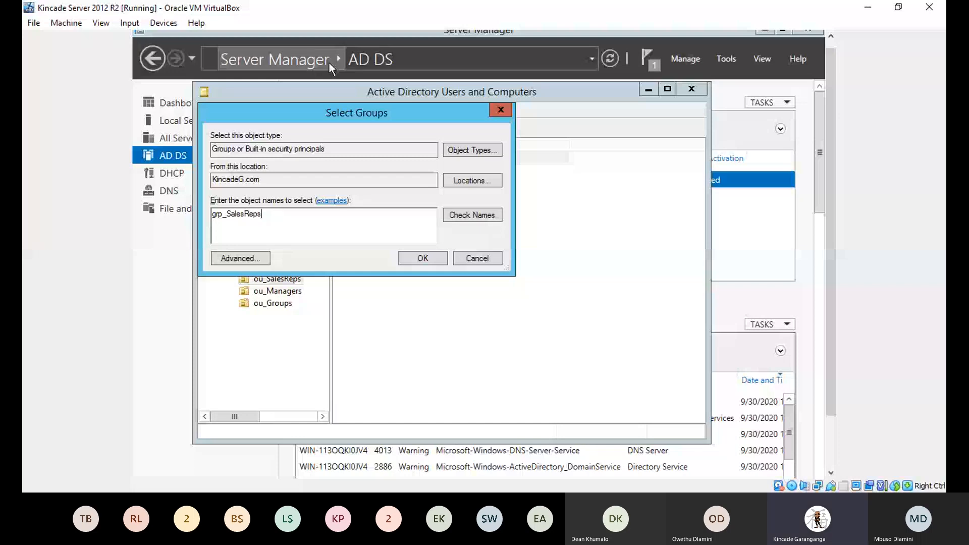
left_click(462, 216)
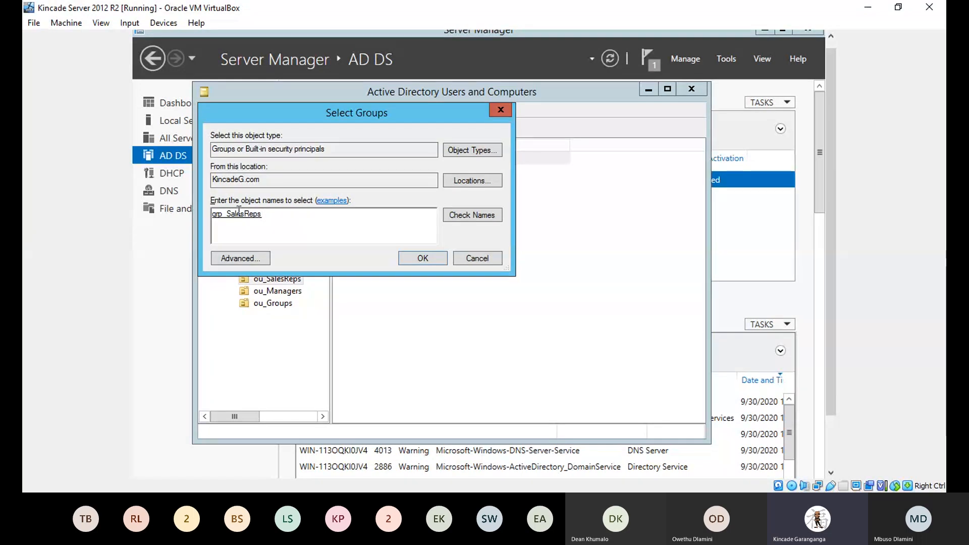
left_click(414, 257)
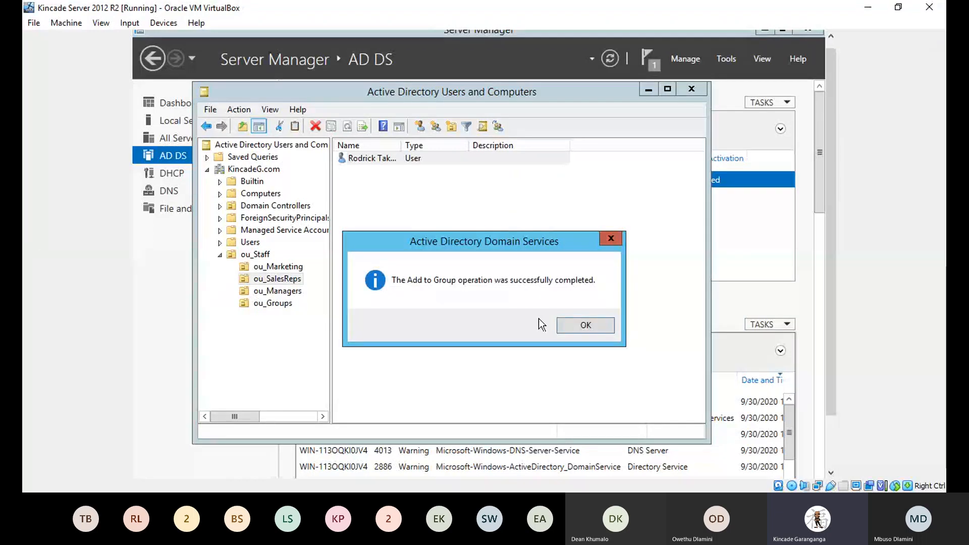
left_click(563, 326)
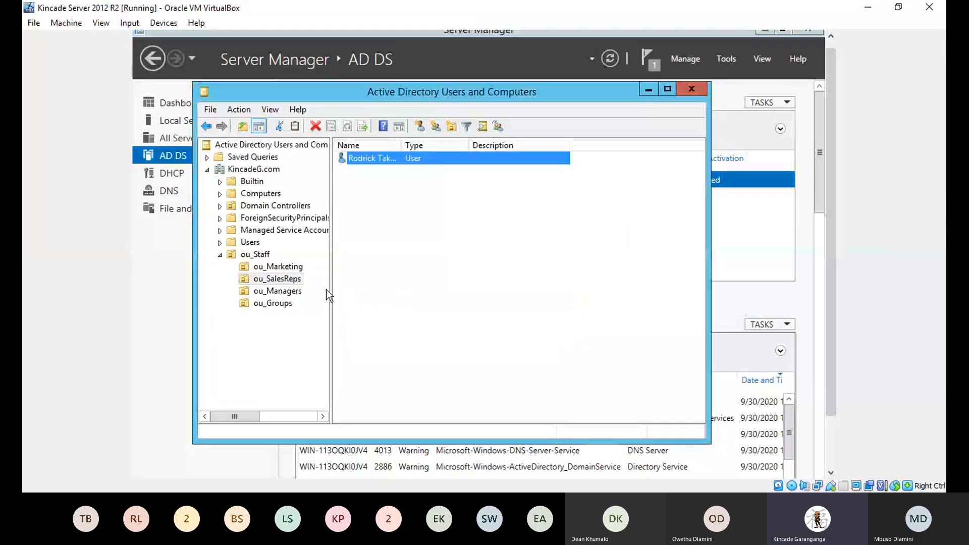
left_click(284, 304)
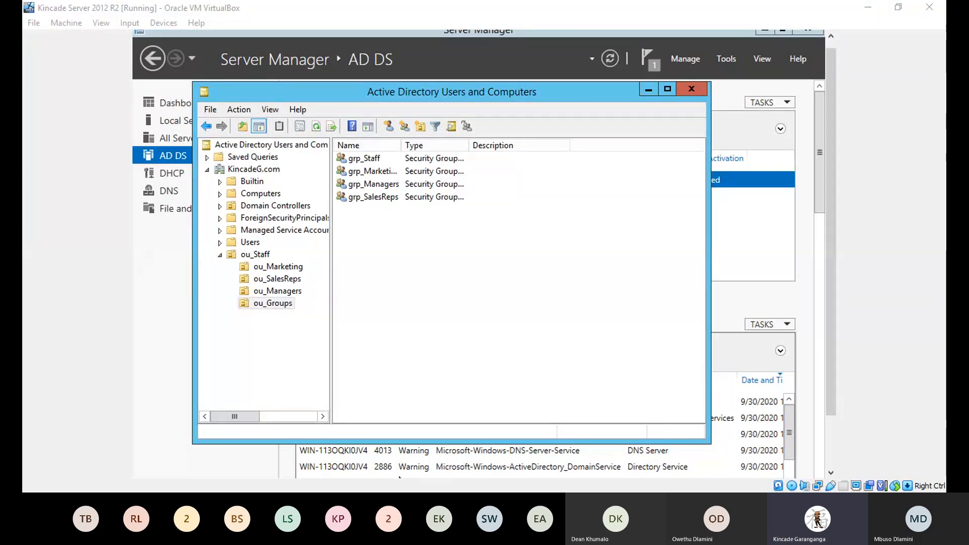
Step: Add grp_Marketing, grp_Managers and grp_SalesReps together as members of grp_Staff
left_click(377, 170)
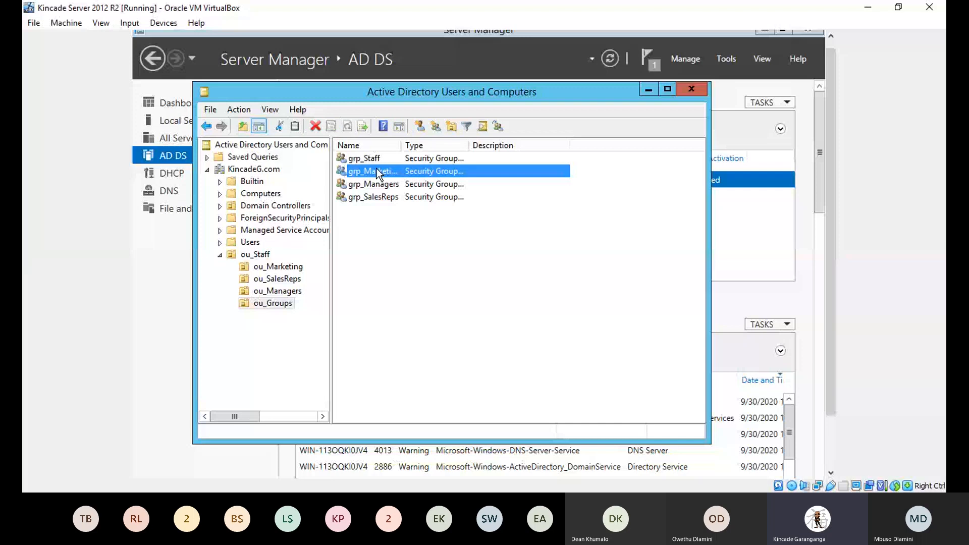
left_click(371, 185, "ctrl")
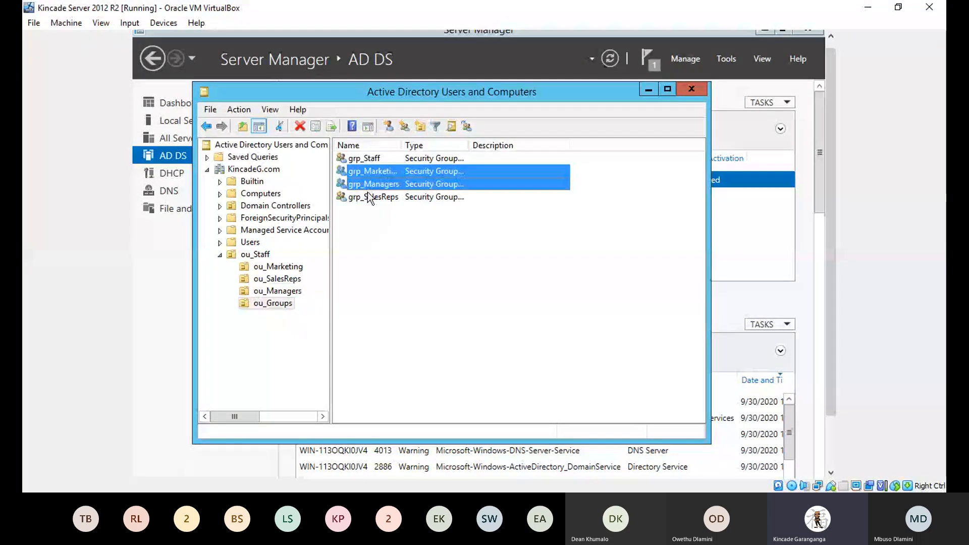
left_click(371, 197, "ctrl")
right_click(387, 184)
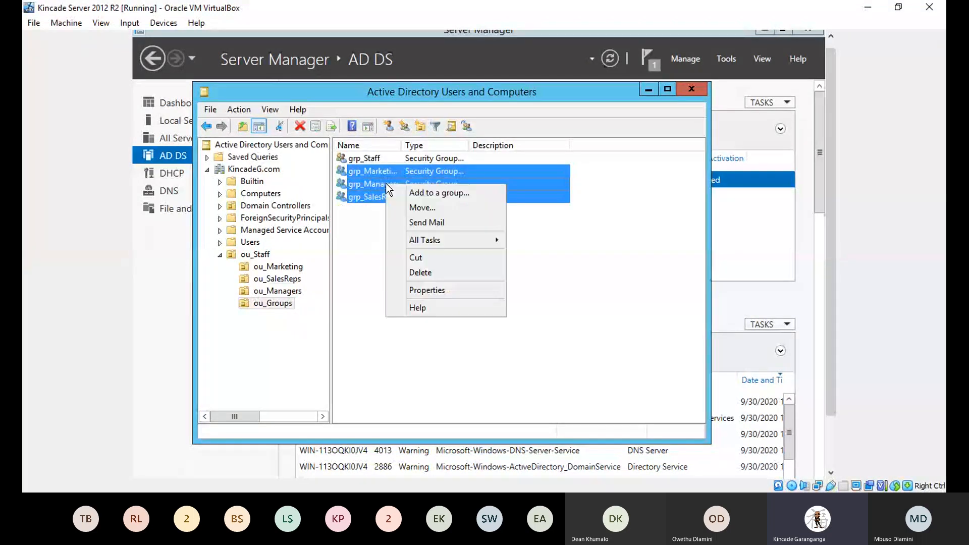
left_click(412, 193)
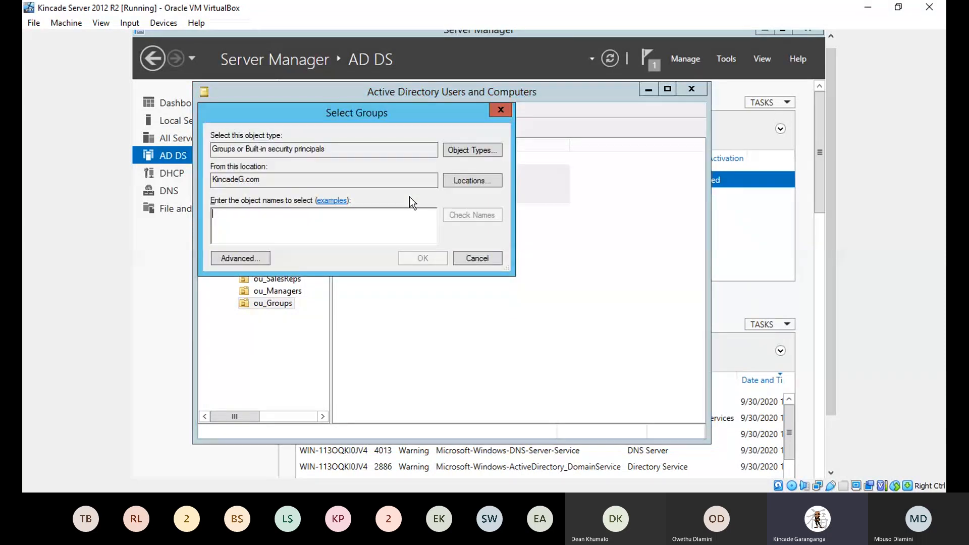
type("grp_")
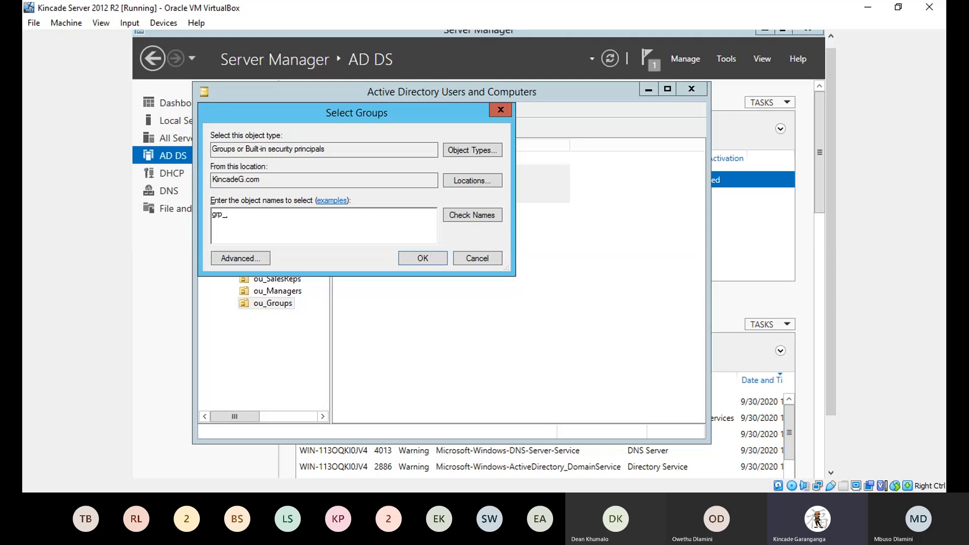
type("Staff")
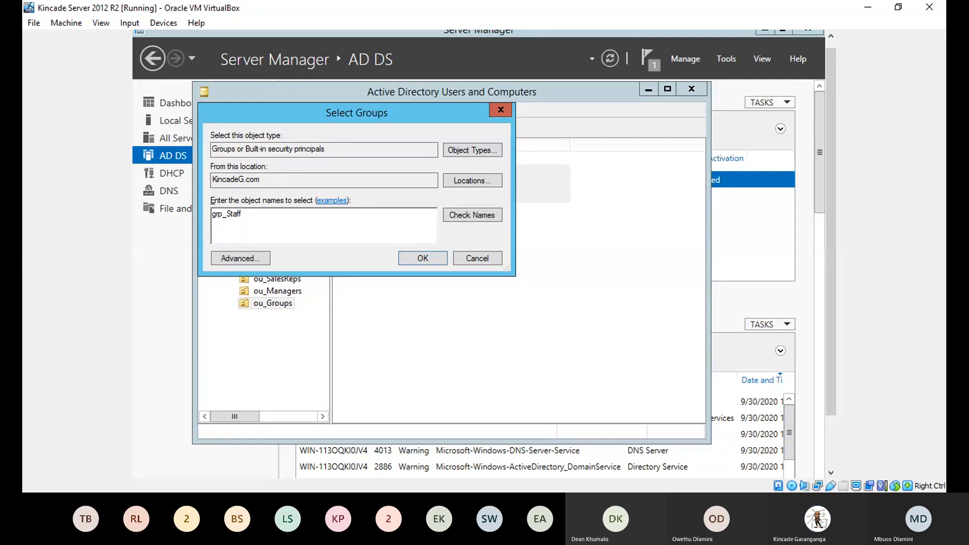
left_click(455, 216)
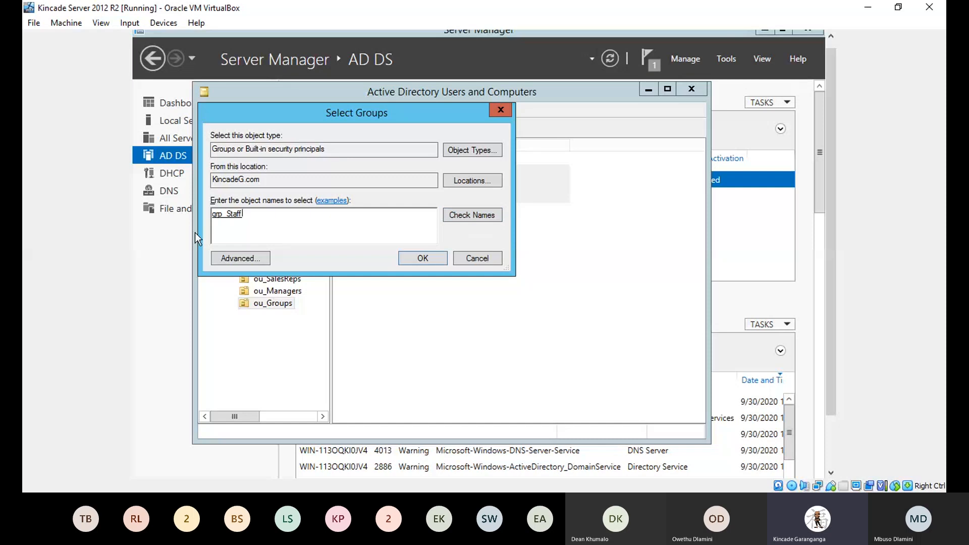
left_click(420, 260)
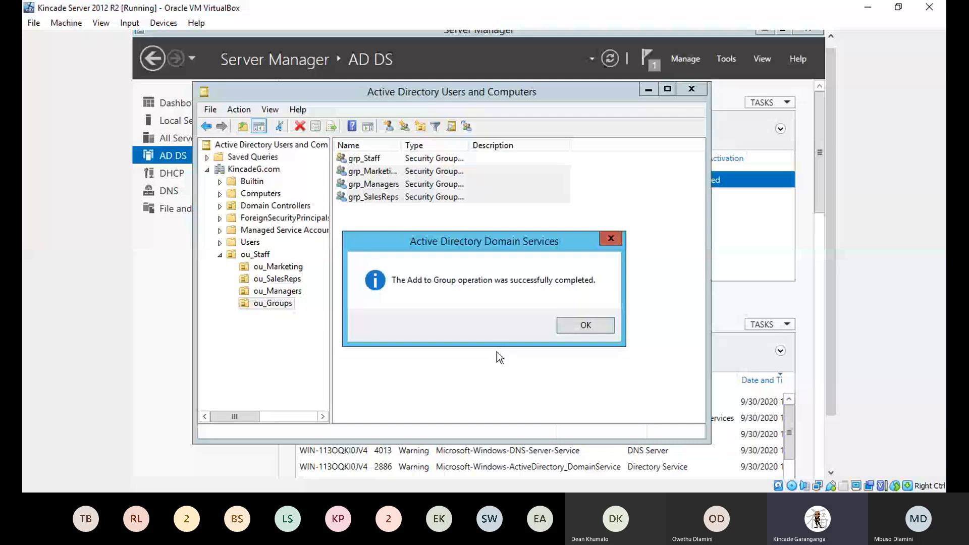
left_click(573, 331)
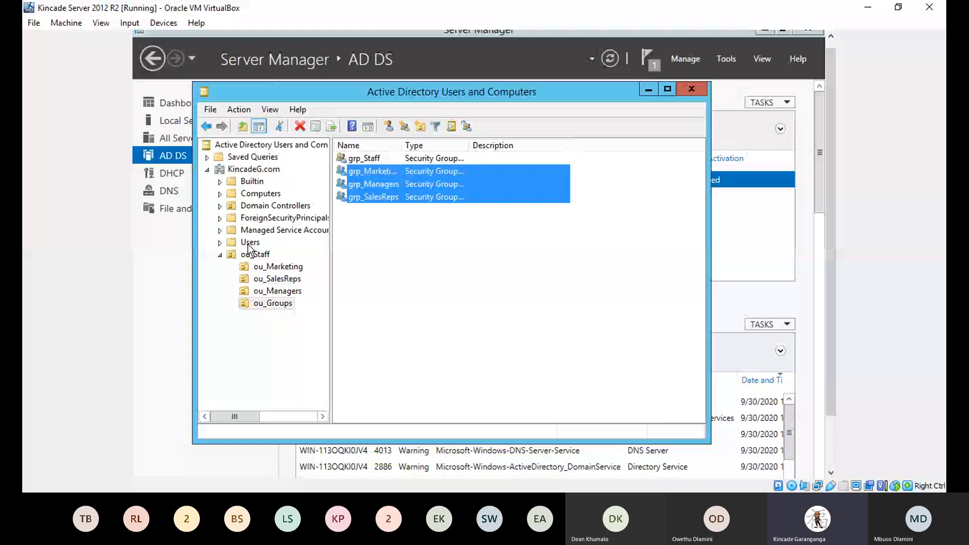
Step: Browse from ou_Marketing to ou_SalesReps to view its single user account
left_click(267, 271)
left_click(267, 278)
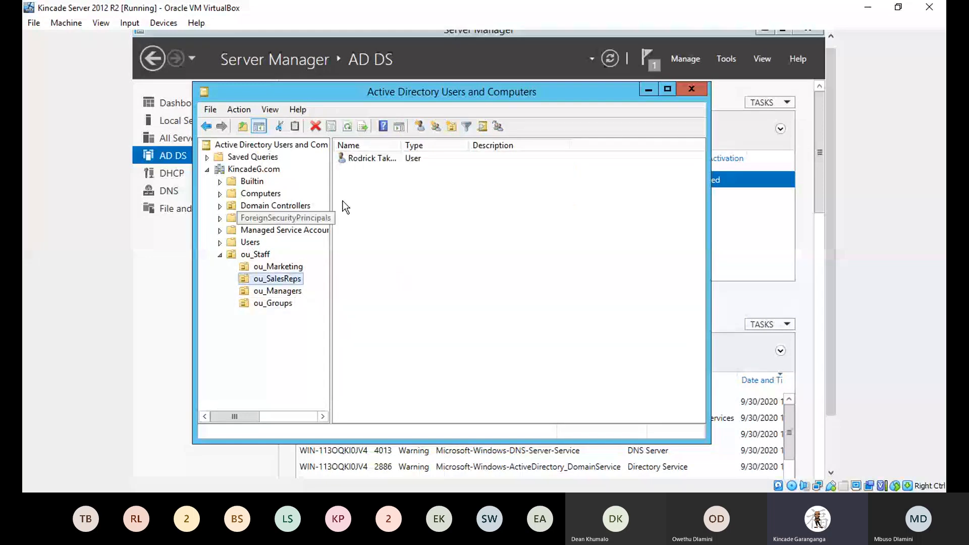
left_click(364, 191)
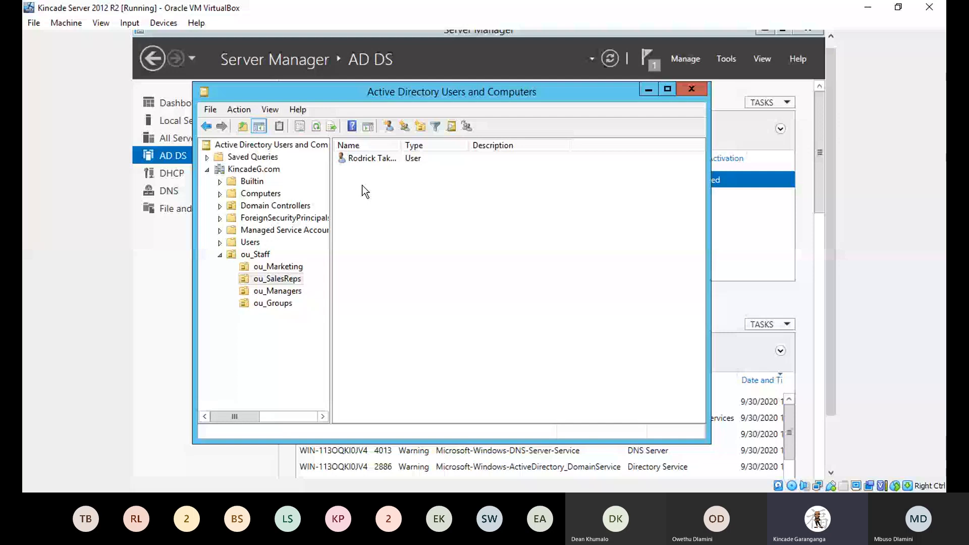
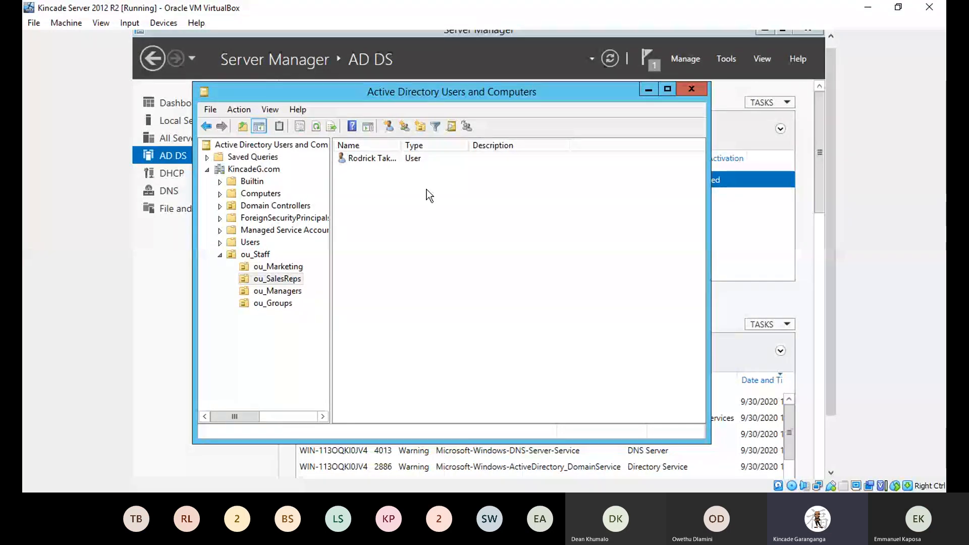
Step: Close the Active Directory Users and Computers console to return to Server Manager's AD DS page
left_click(695, 91)
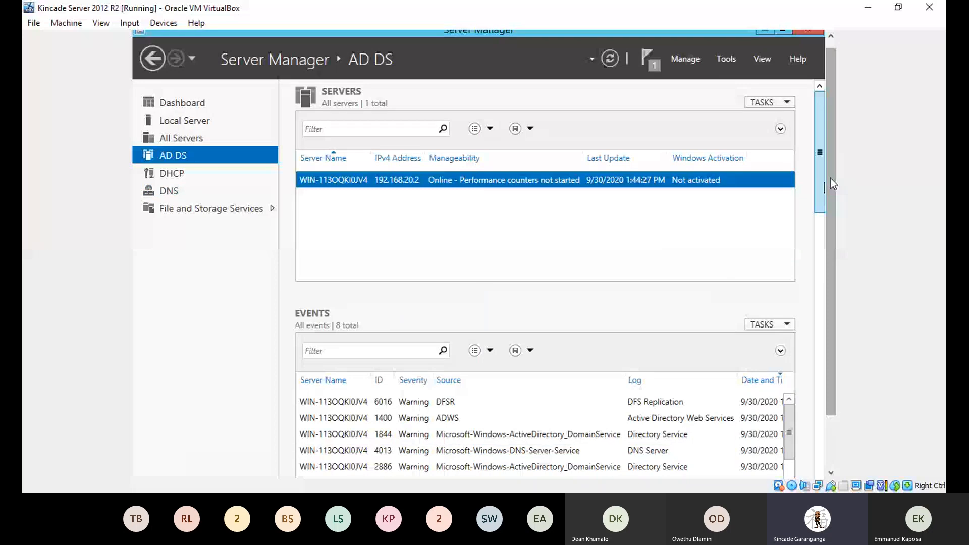
Step: Scroll back to the top of the view and bring up the booting Kincade Client VM
scroll(829, 148, "up", 1)
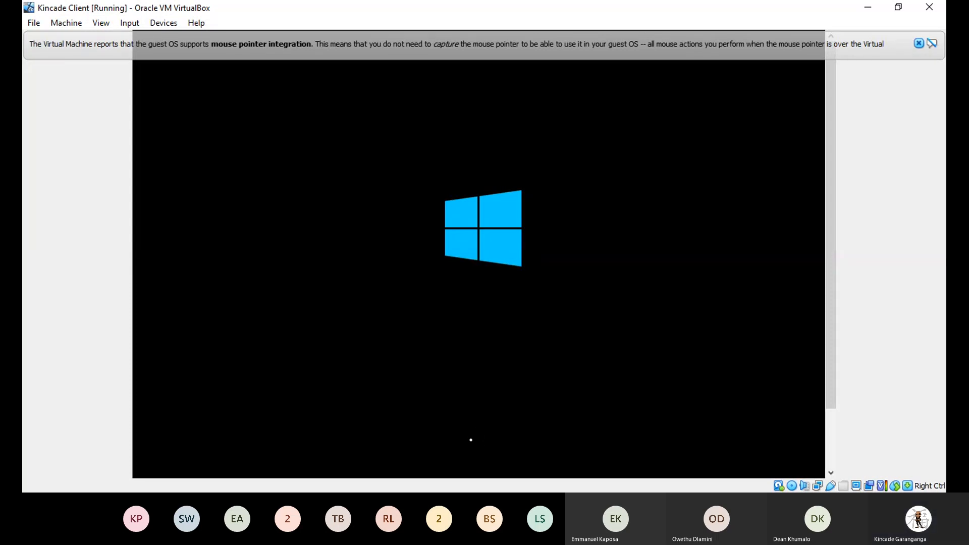
Step: Dismiss the VirtualBox mouse pointer integration notice above the Kincade Client boot screen
left_click(918, 43)
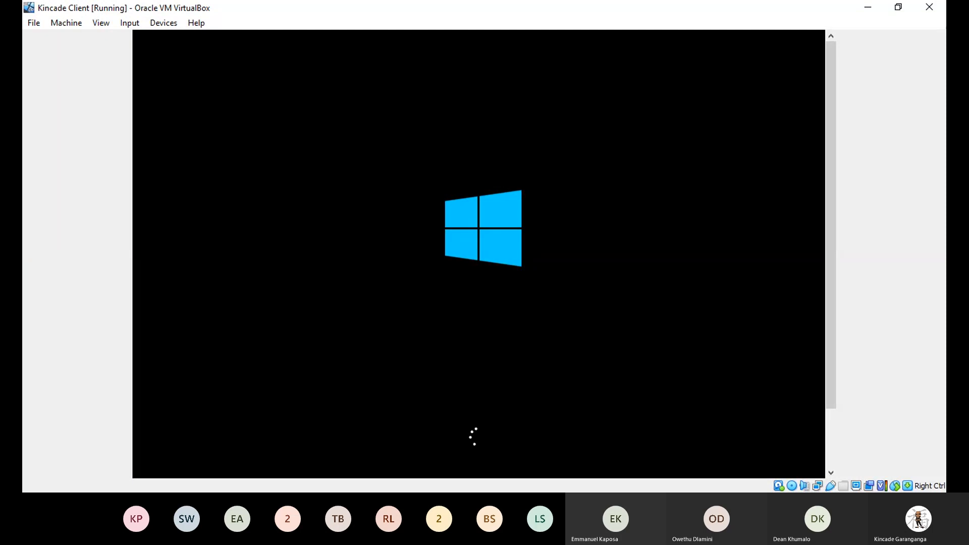
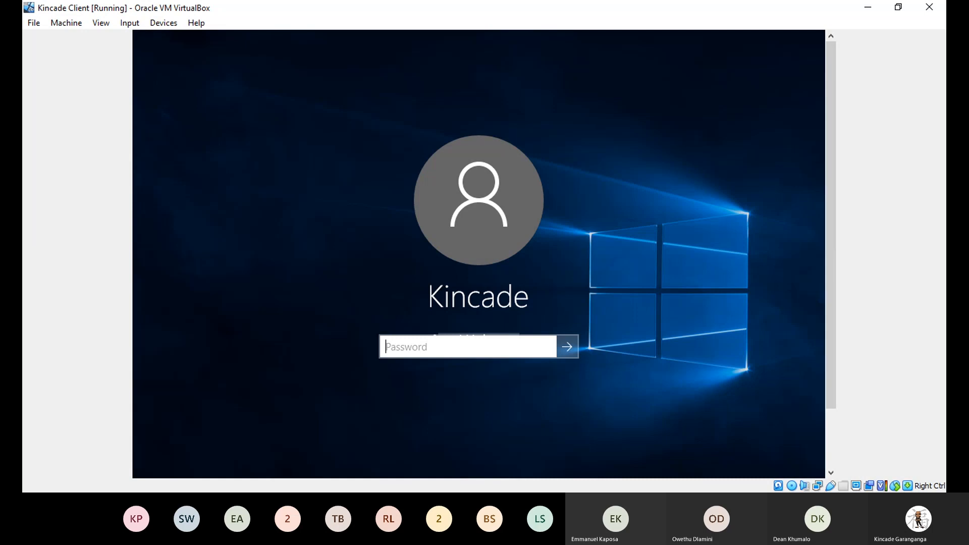
Step: Focus the Kincade Client VM window and sign in with the Kincade account password
left_click(695, 64)
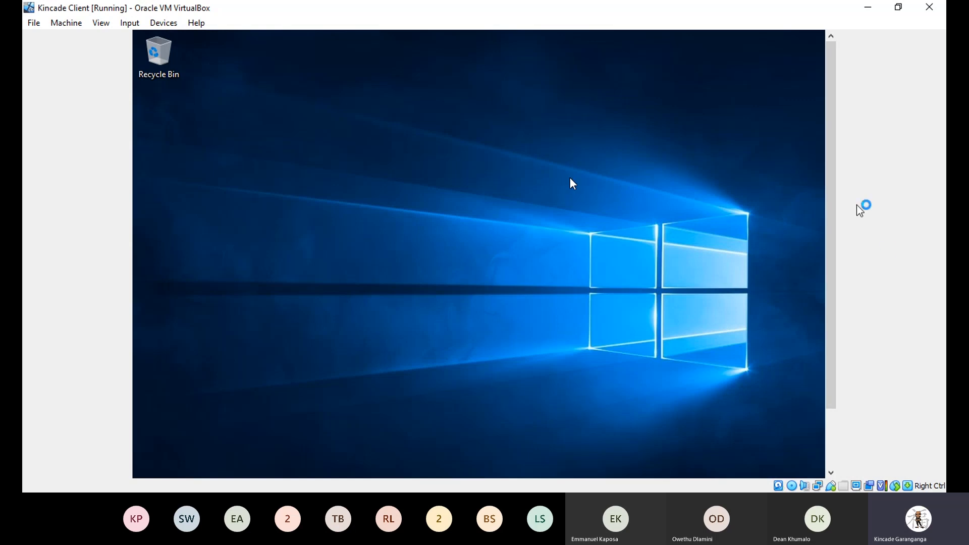
Step: Scroll the VM display down to the guest taskbar and back up until the KincadeG.com Networks panel appears
left_click_drag(839, 168, 838, 247)
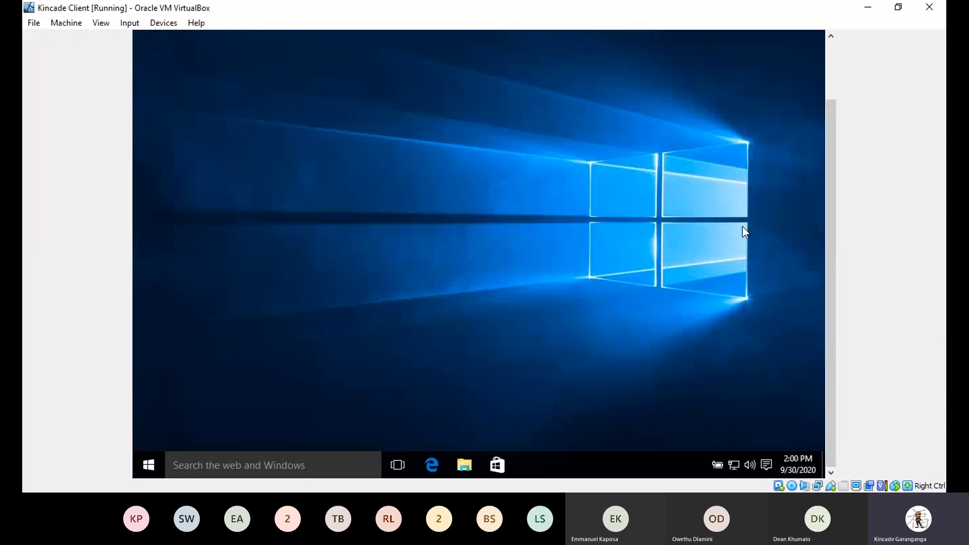
scroll(840, 182, "up", 2)
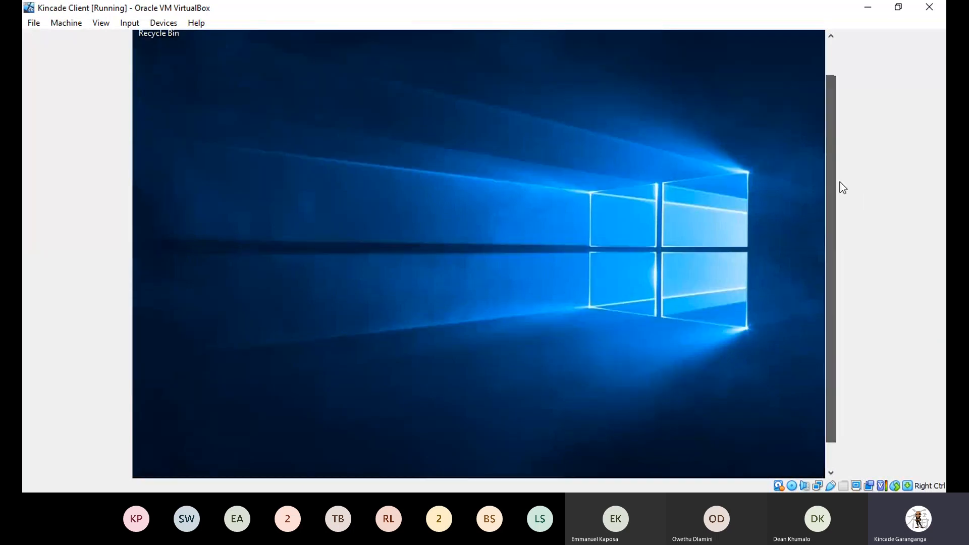
scroll(840, 209, "down", 2)
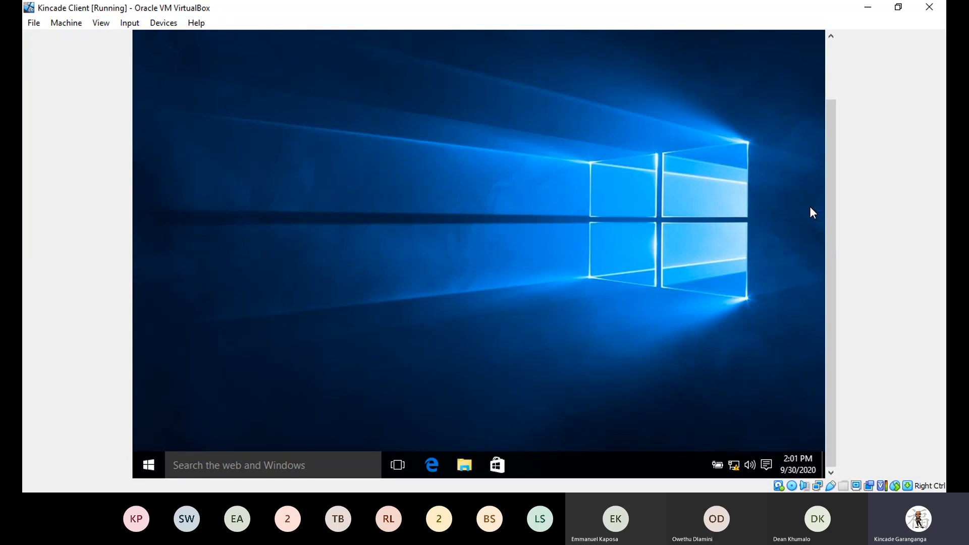
left_click_drag(834, 221, 842, 169)
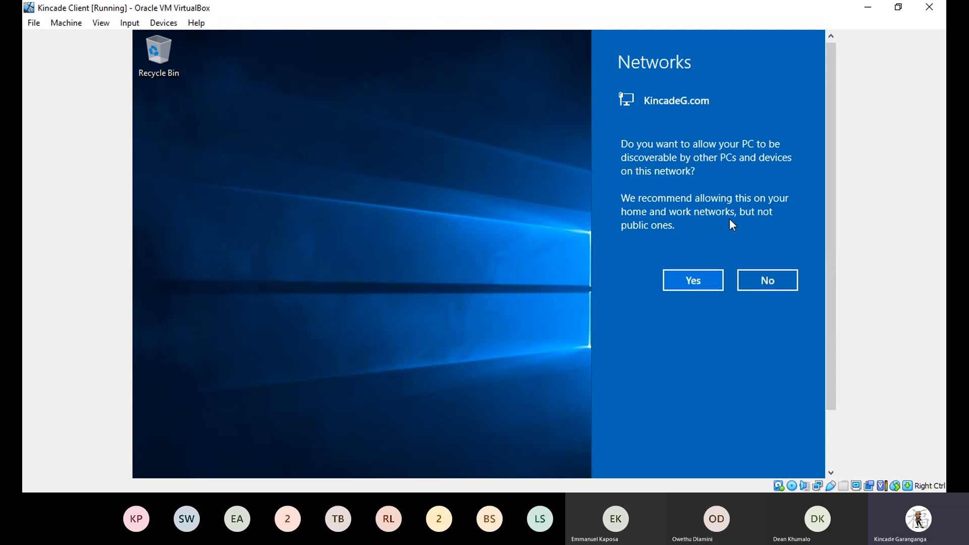
Step: Make the PC discoverable on KincadeG.com, then bring up the Run box with Win+R
left_click(688, 285)
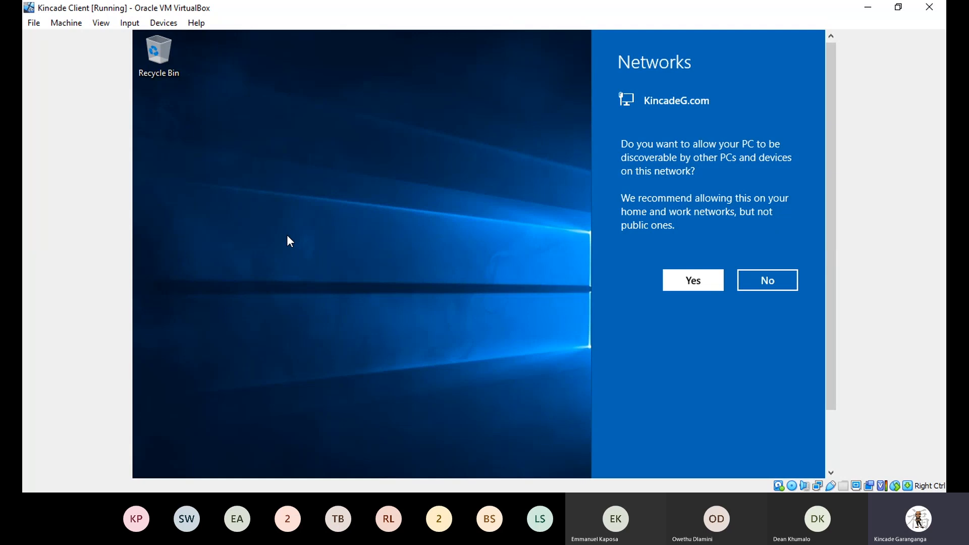
key("super+r")
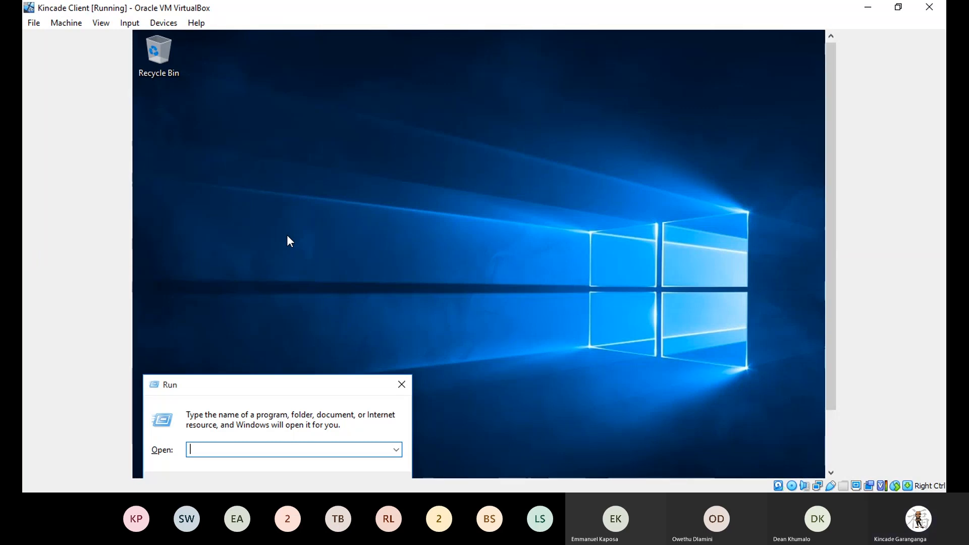
Step: Launch cmd from the Run box
type("cmd")
key("Return")
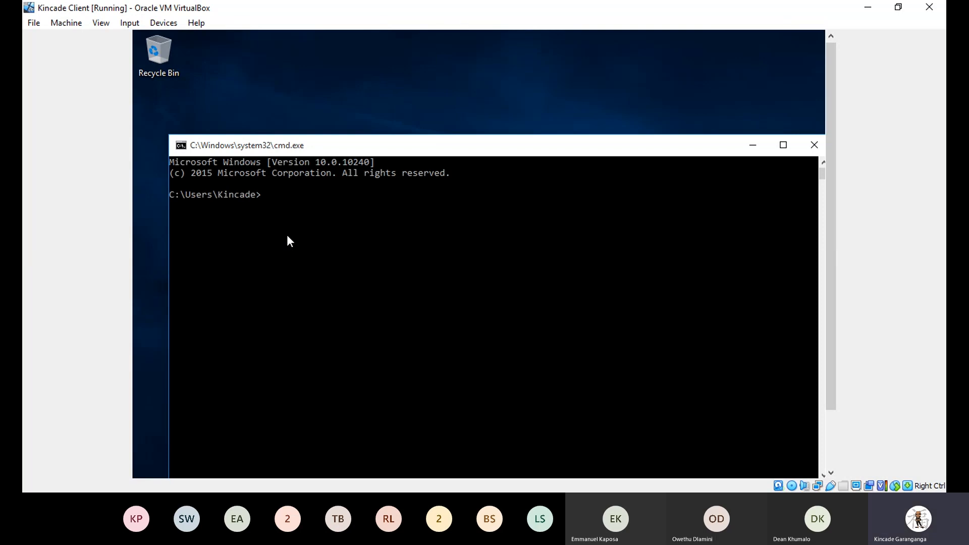
Step: Run ipconfig /all to confirm IPv4 192.168.20.21 and DNS 192.168.20.2, moving the window up-left
type("ipconfig/all")
key("Return")
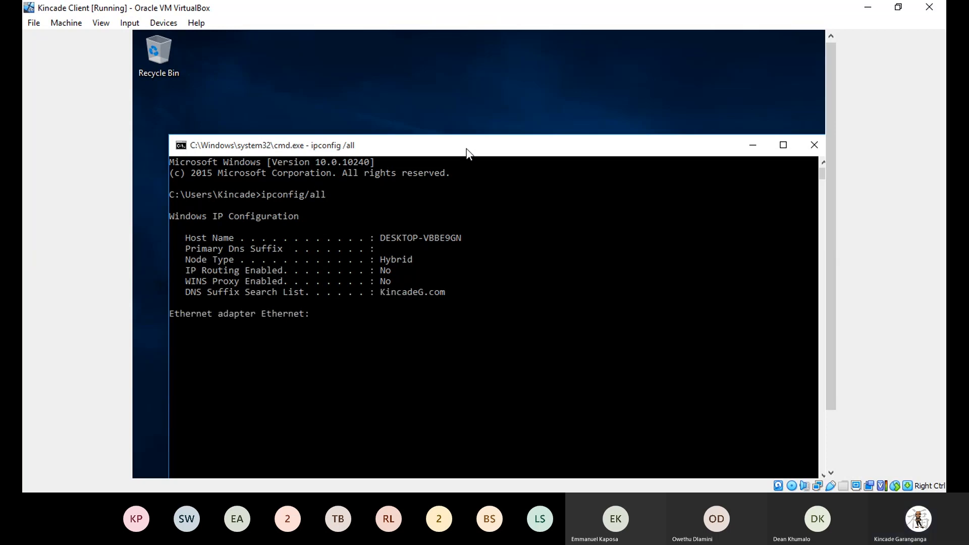
left_click_drag(467, 152, 451, 65)
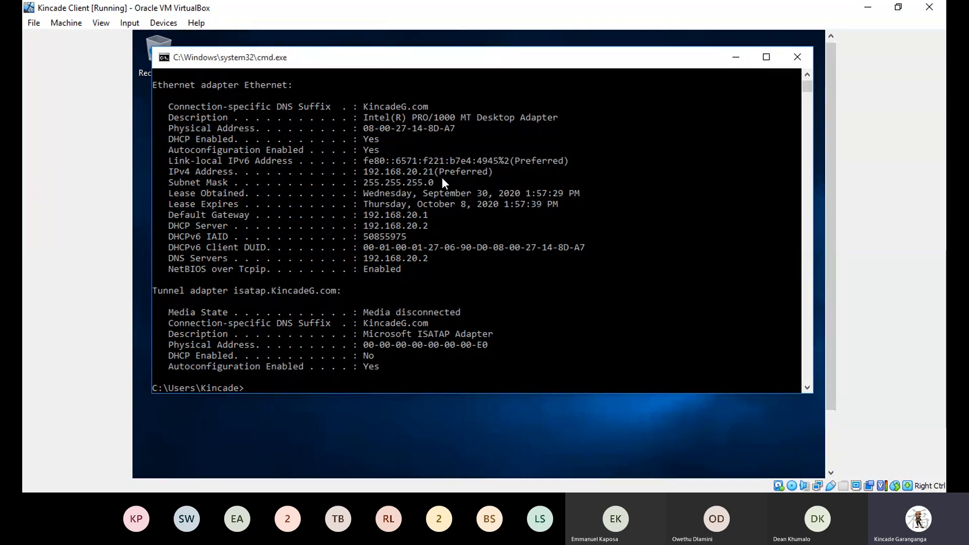
Step: Minimize the Command Prompt and scroll the VM view down to the guest taskbar
left_click(739, 64)
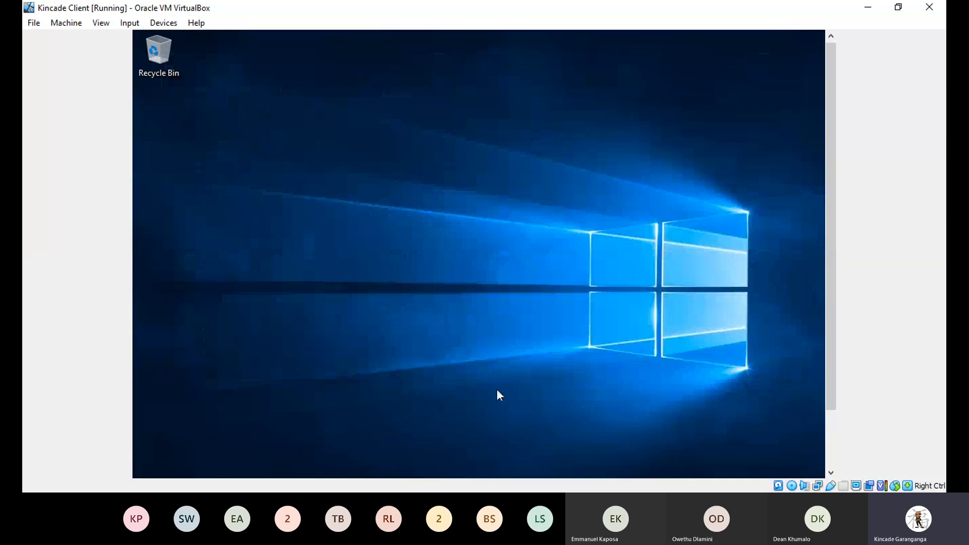
left_click_drag(831, 244, 829, 330)
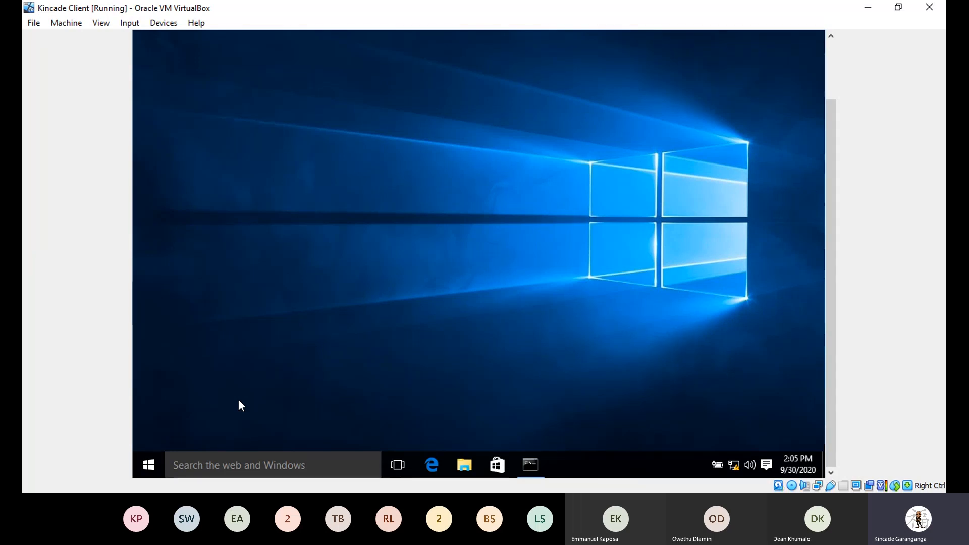
Step: From File Explorer, open Properties for This PC
left_click(469, 463)
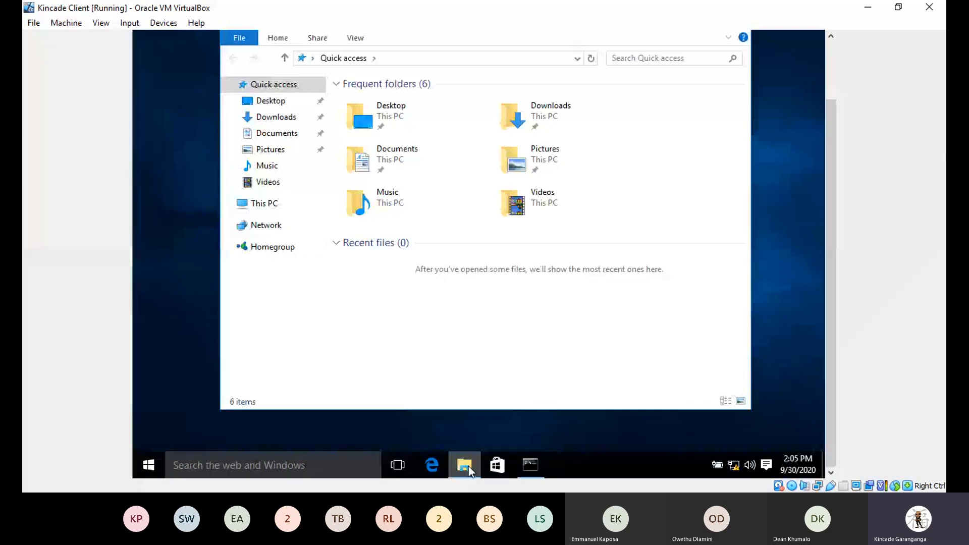
left_click(263, 204)
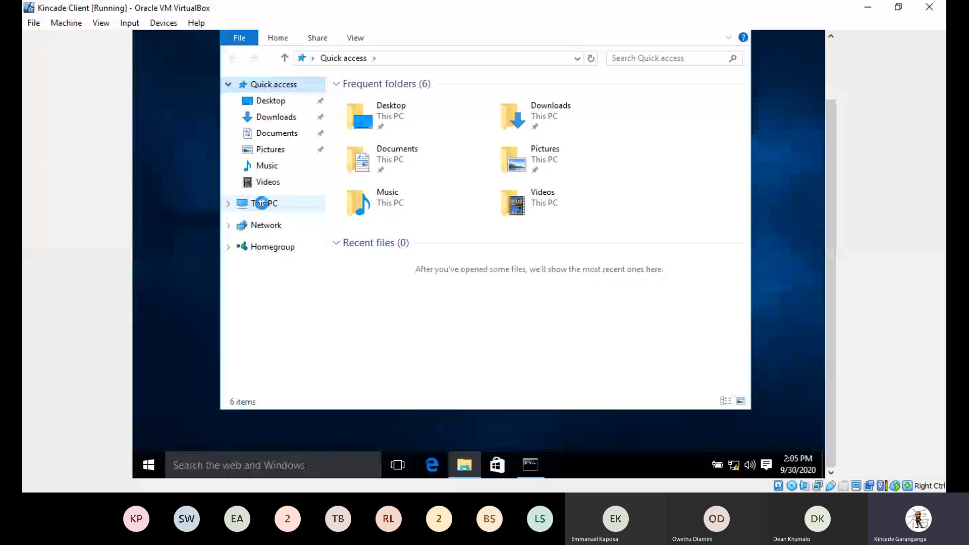
right_click(262, 203)
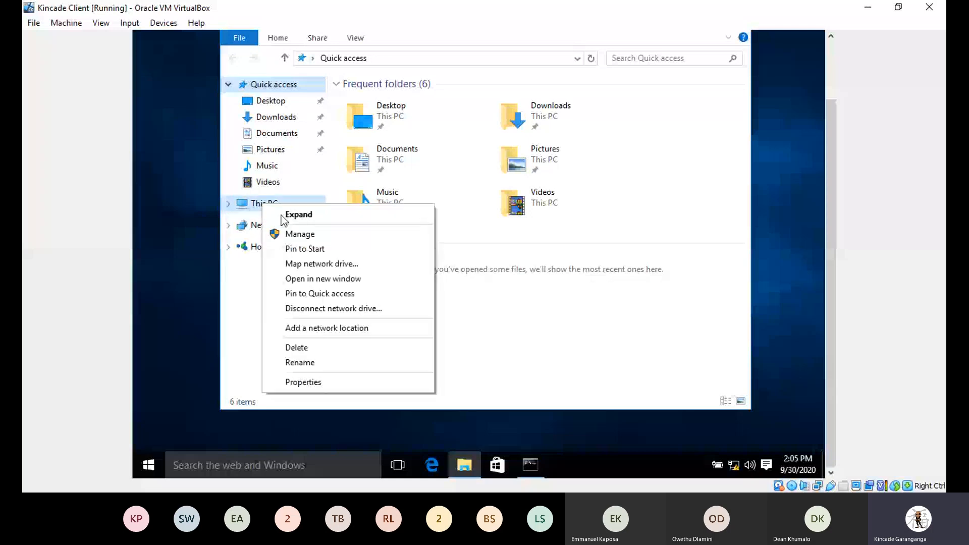
left_click(316, 383)
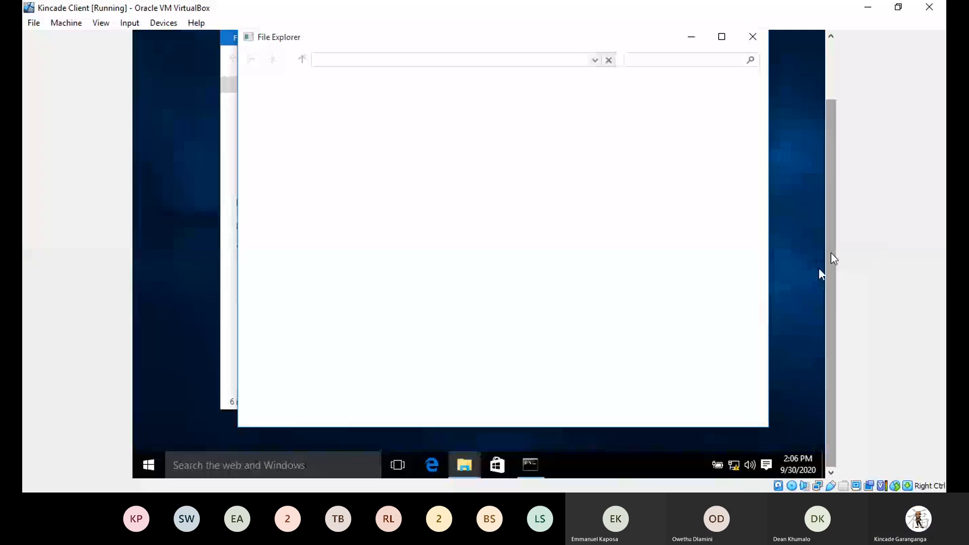
Step: Adjust the VM view and open Advanced system settings from the System page
left_click_drag(831, 255, 831, 207)
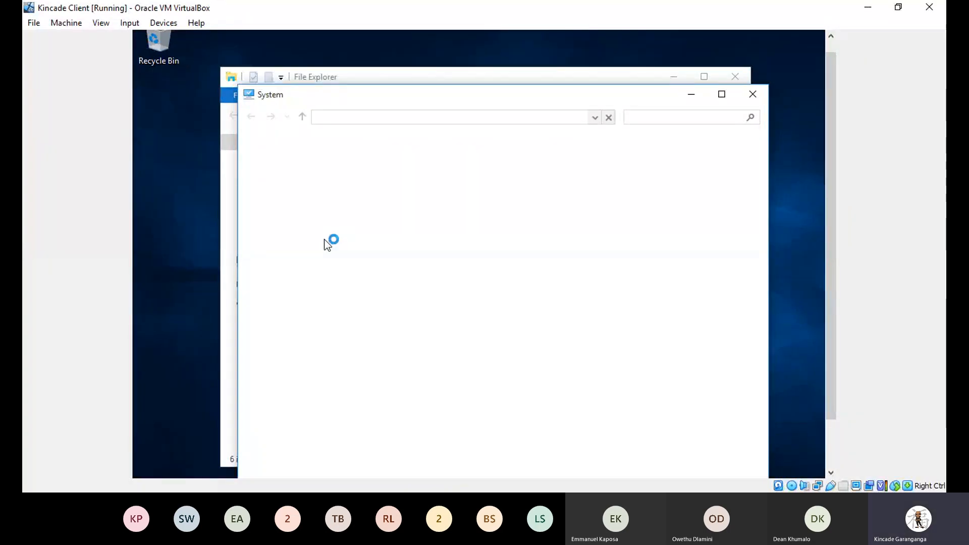
left_click_drag(827, 181, 828, 198)
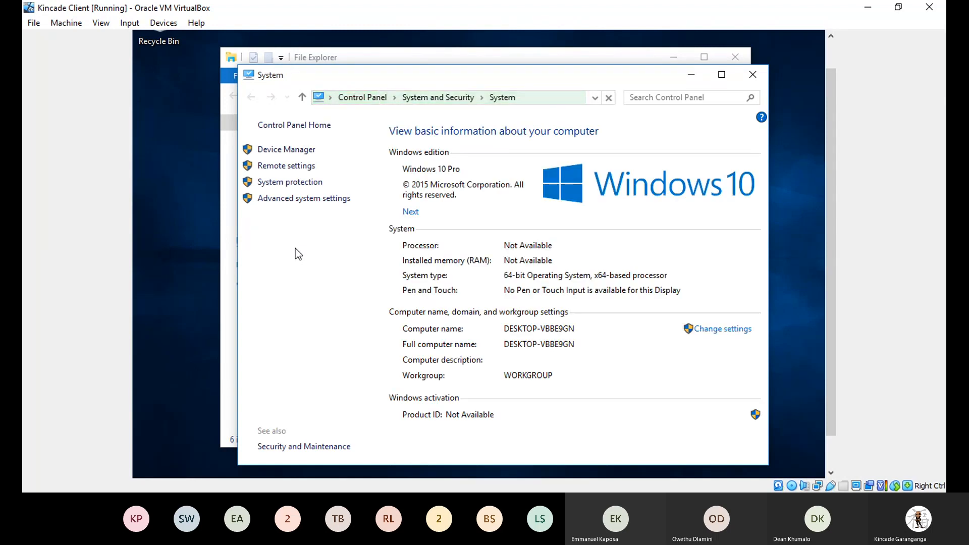
left_click(303, 200)
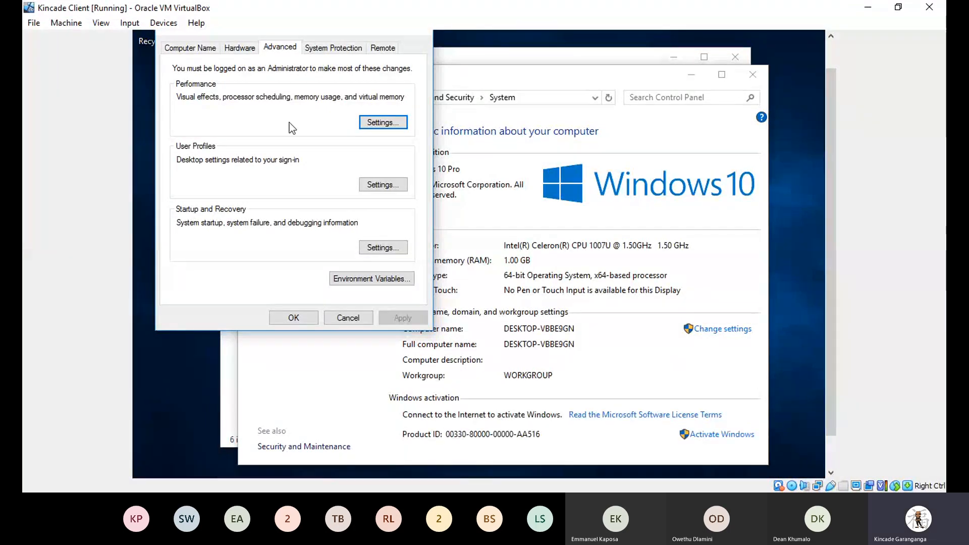
Step: Open Change... on the Computer Name tab, cancel once, then reopen the Computer Name/Domain Changes dialog
left_click(192, 51)
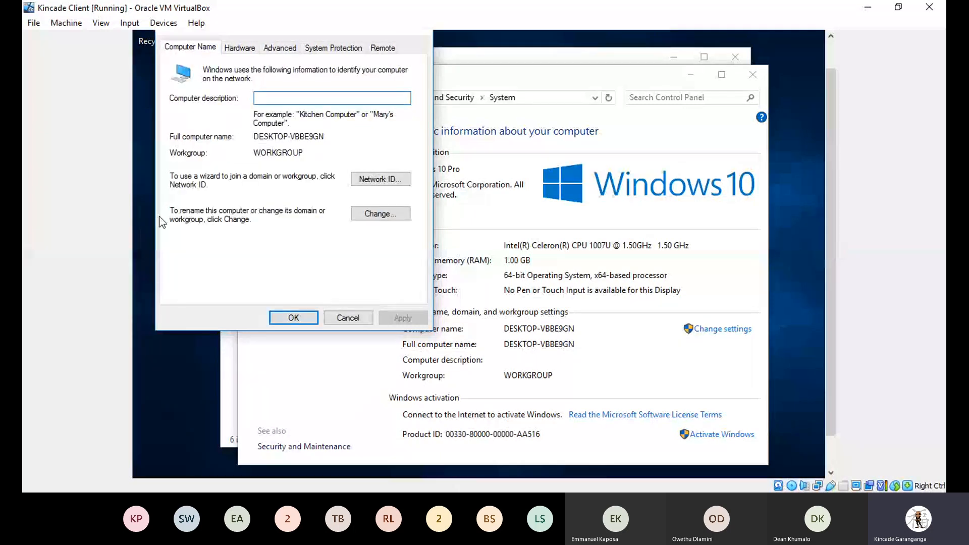
left_click(375, 214)
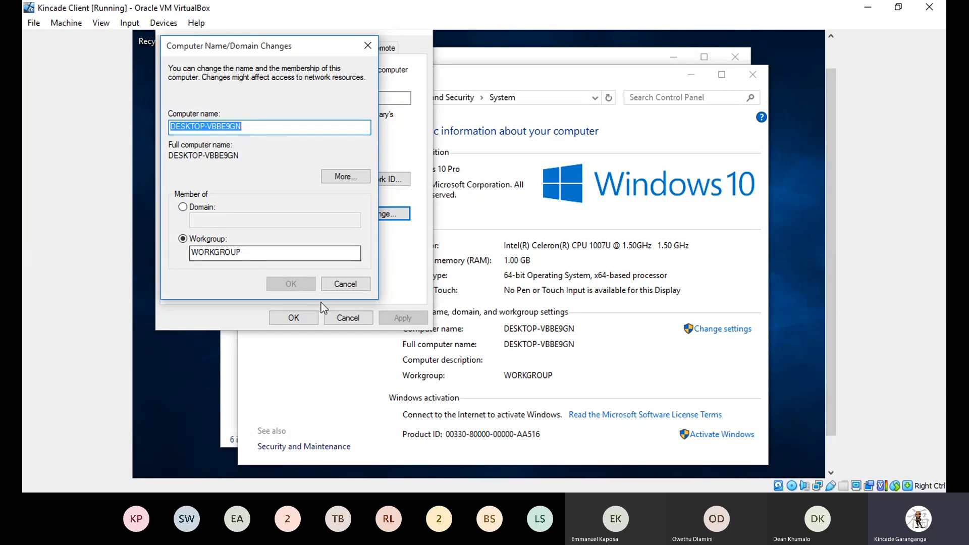
left_click(341, 286)
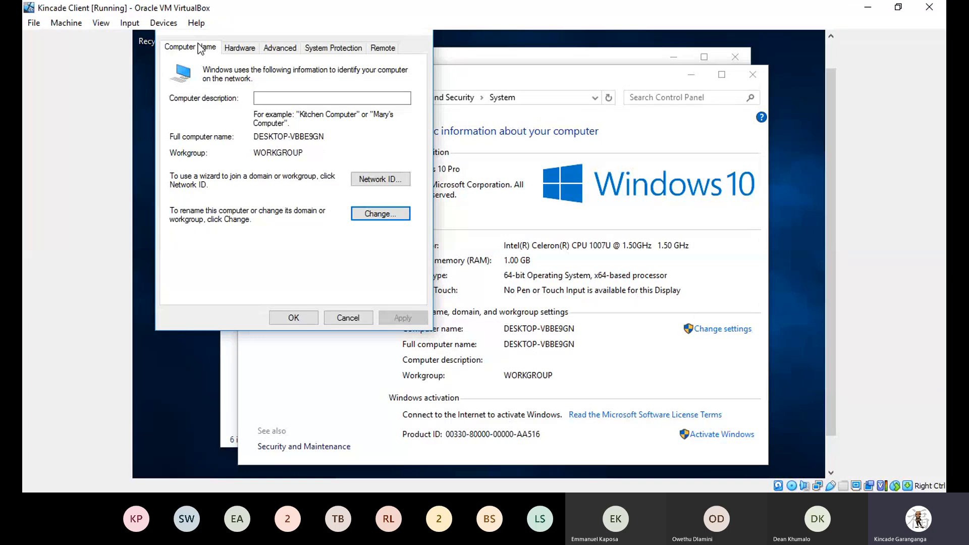
left_click(364, 214)
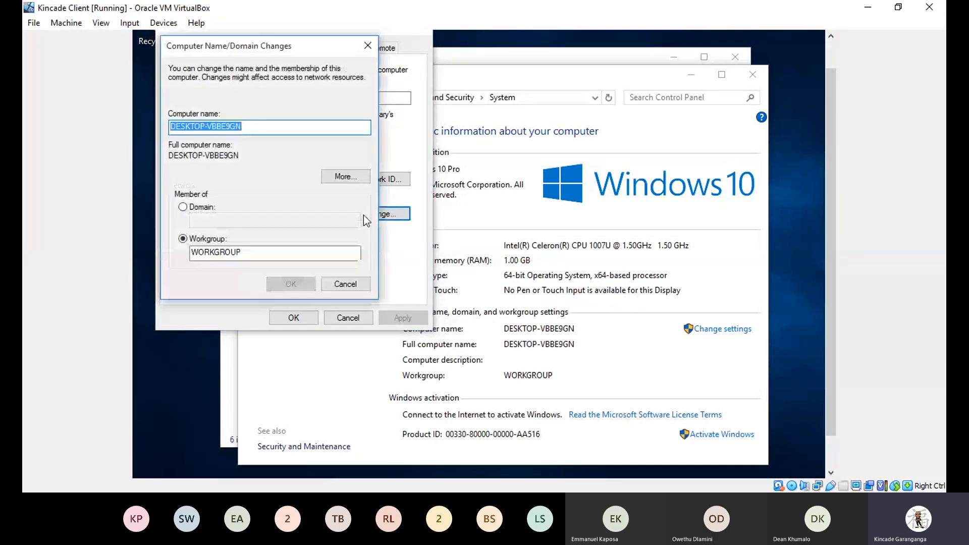
Step: Switch membership to Domain, enter KincadeG.com and confirm with OK
left_click(183, 208)
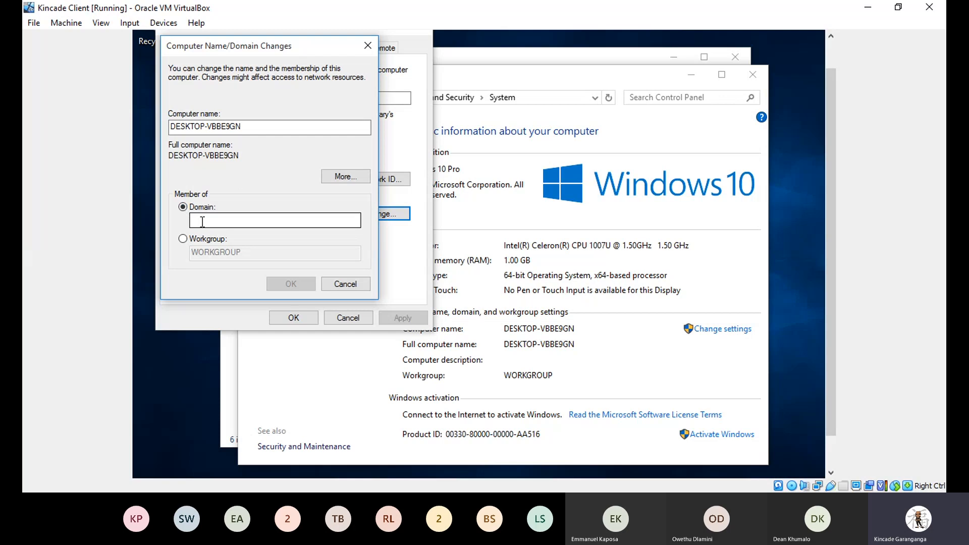
left_click(203, 223)
type("Kincad")
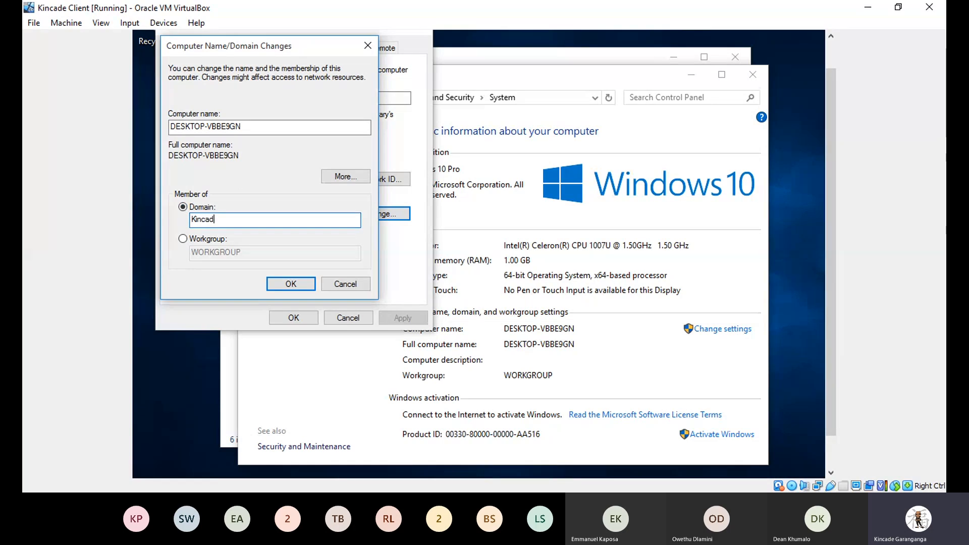
type("eG.com")
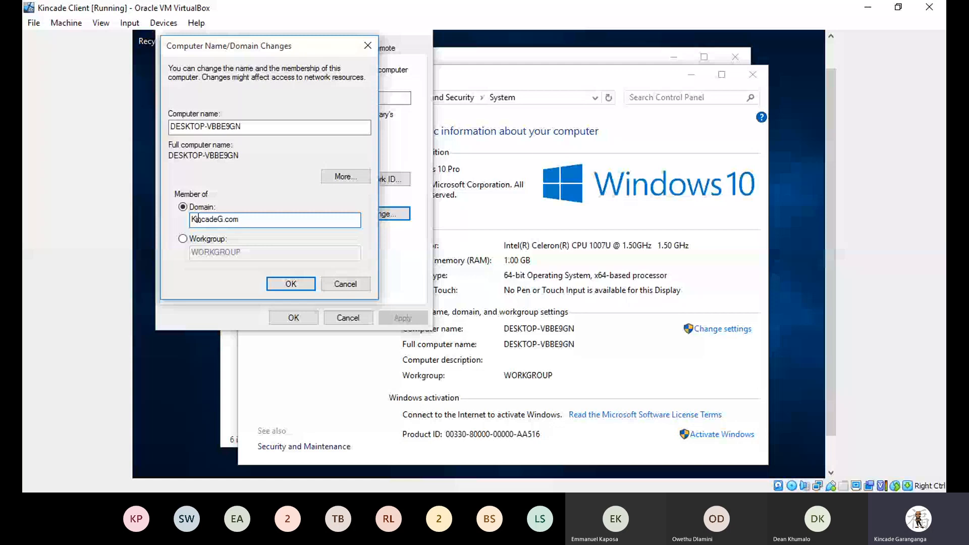
left_click(300, 287)
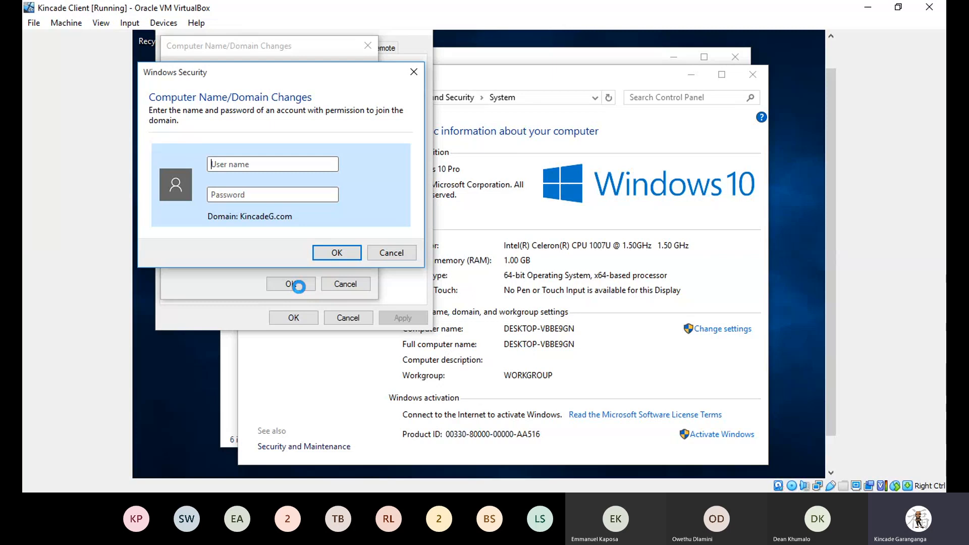
Step: Enter the Administrator user name and the account password in Windows Security and confirm the domain join
type("Ad")
key("BackSpace")
key("BackSpace")
type("Ad")
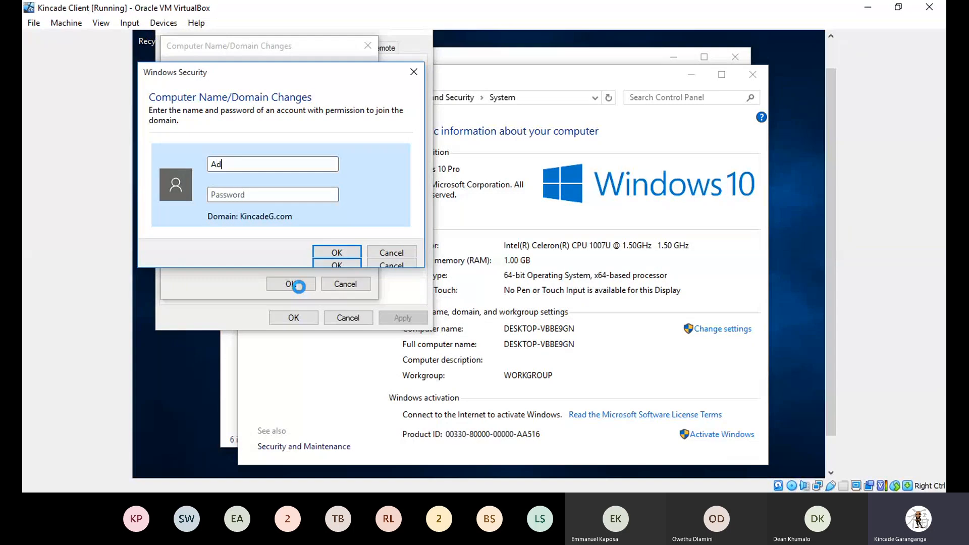
type("ministr")
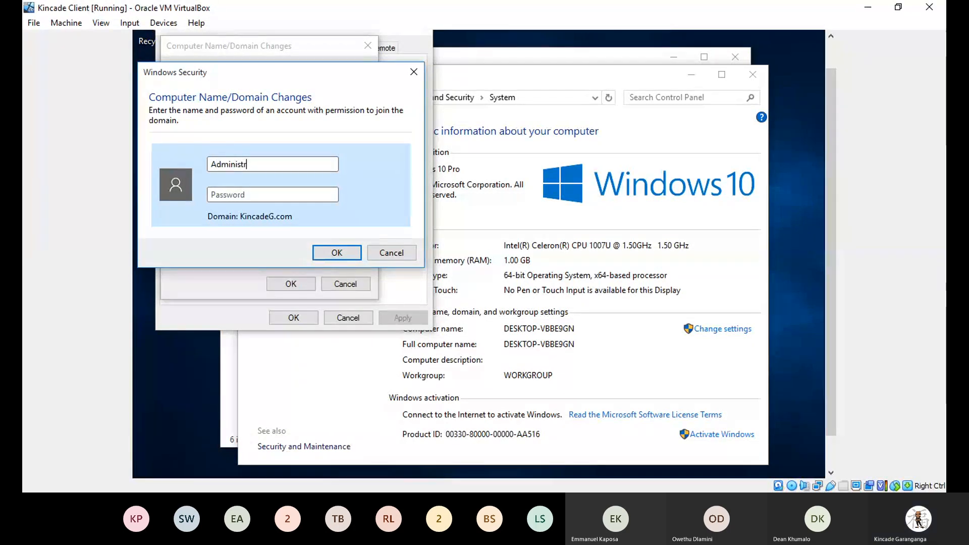
type("ator")
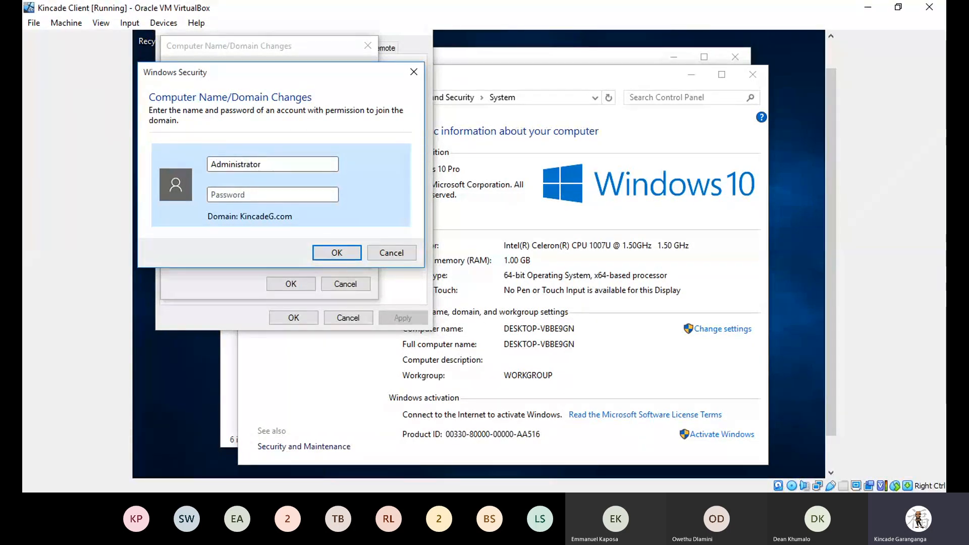
key("Caps_Lock")
type("•")
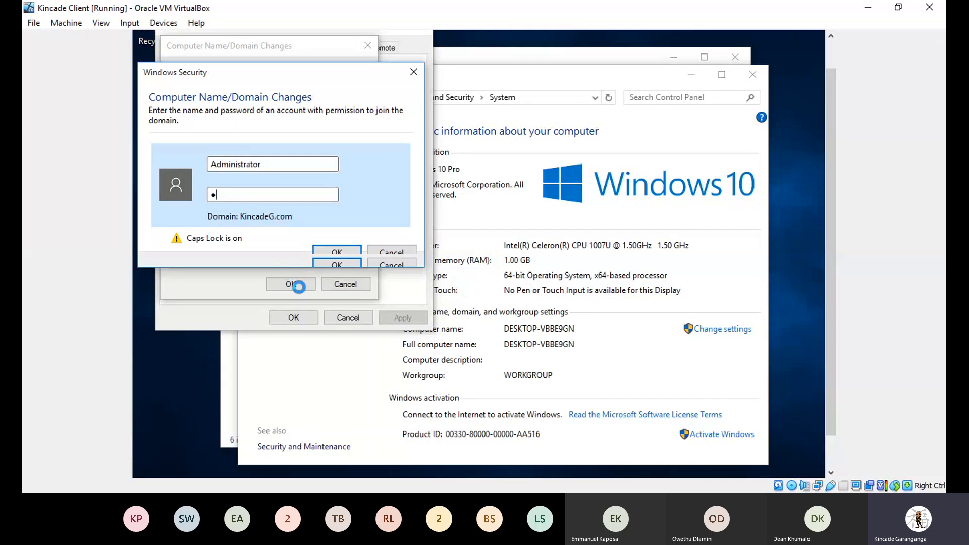
type("••••••••")
key("Caps_Lock")
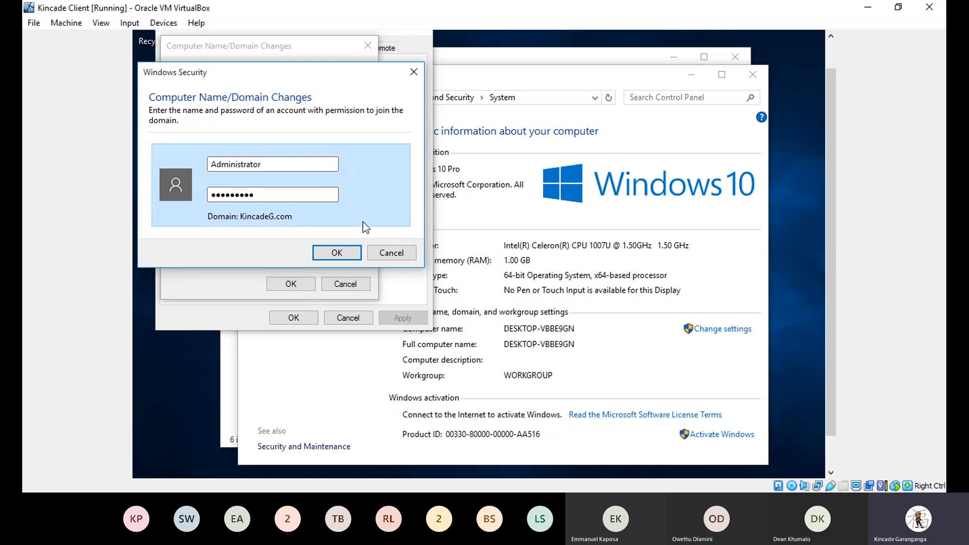
left_click(340, 256)
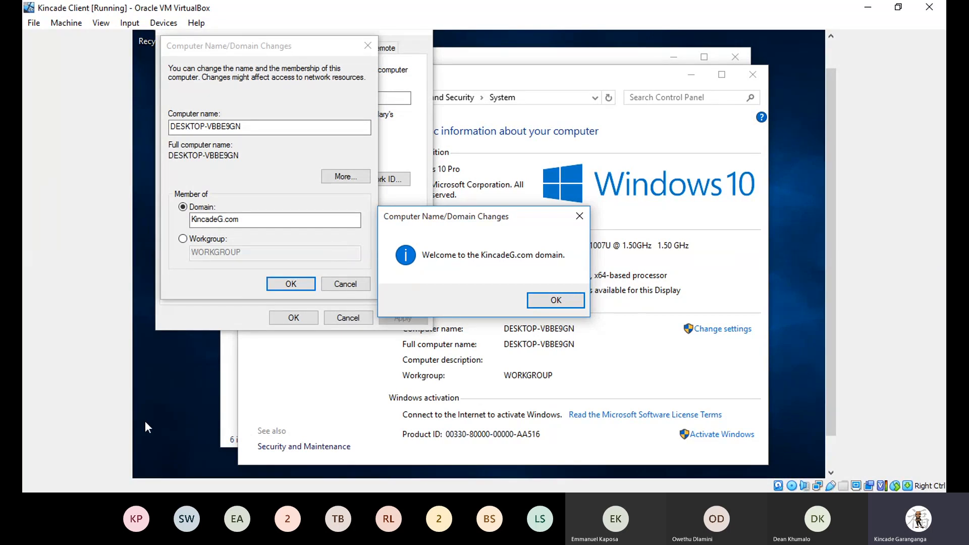
Step: Switch to another window once the 'Welcome to the KincadeG.com domain' message appears
key("alt+Tab")
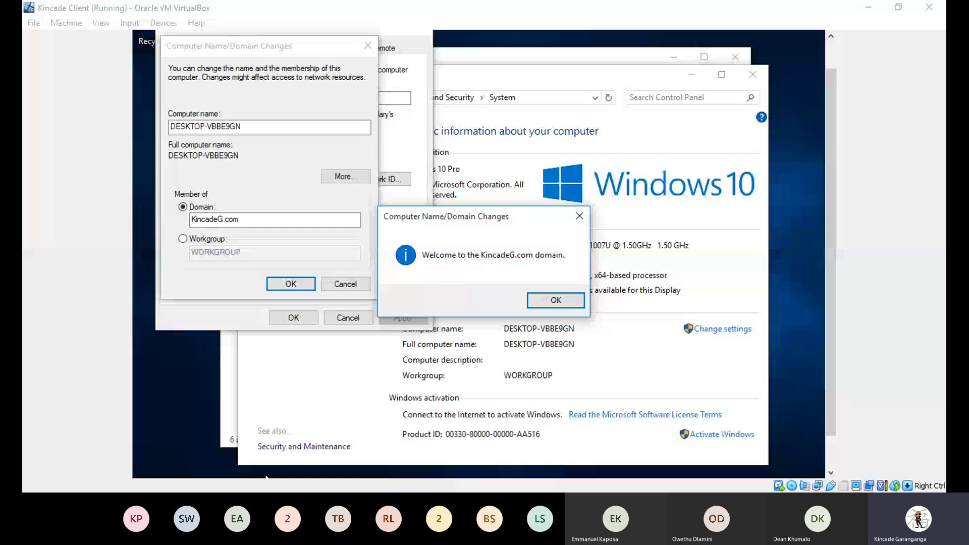